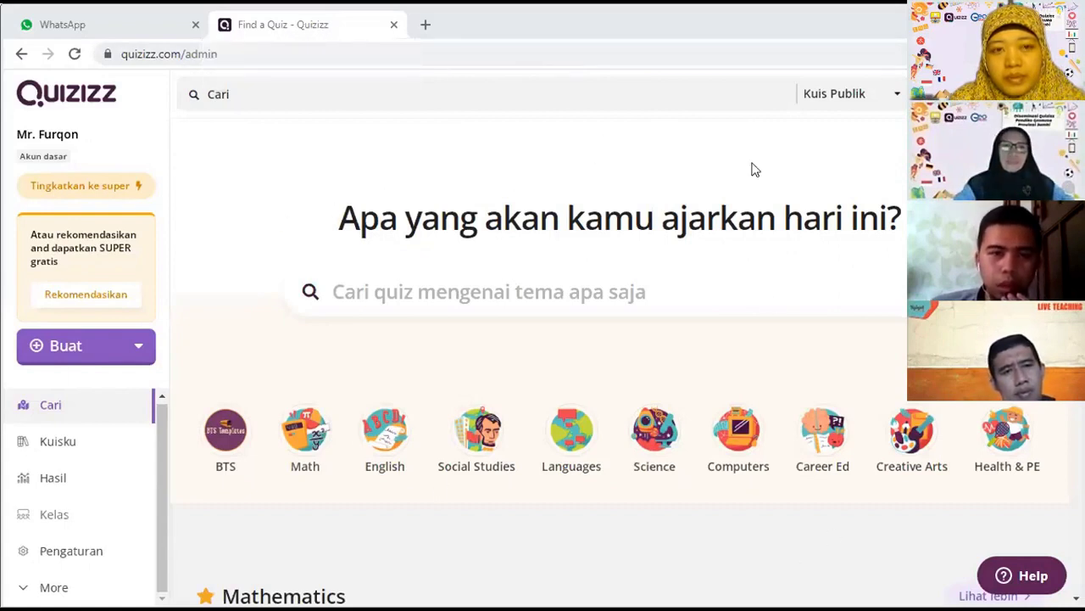
Search the public quizzes for "interaksi desa dan kota"
left_click(373, 101)
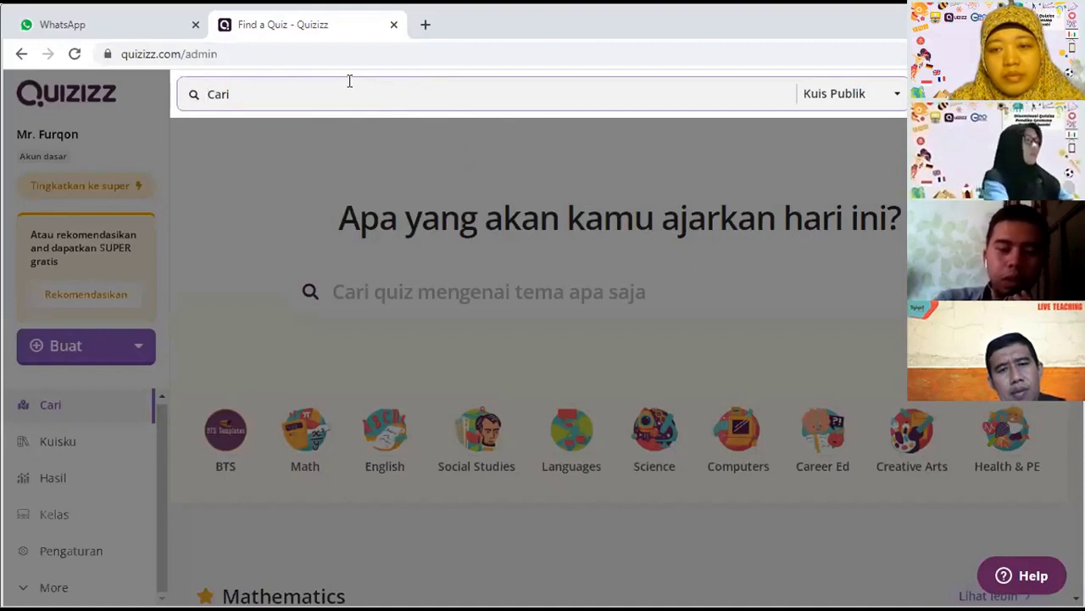
type("intera")
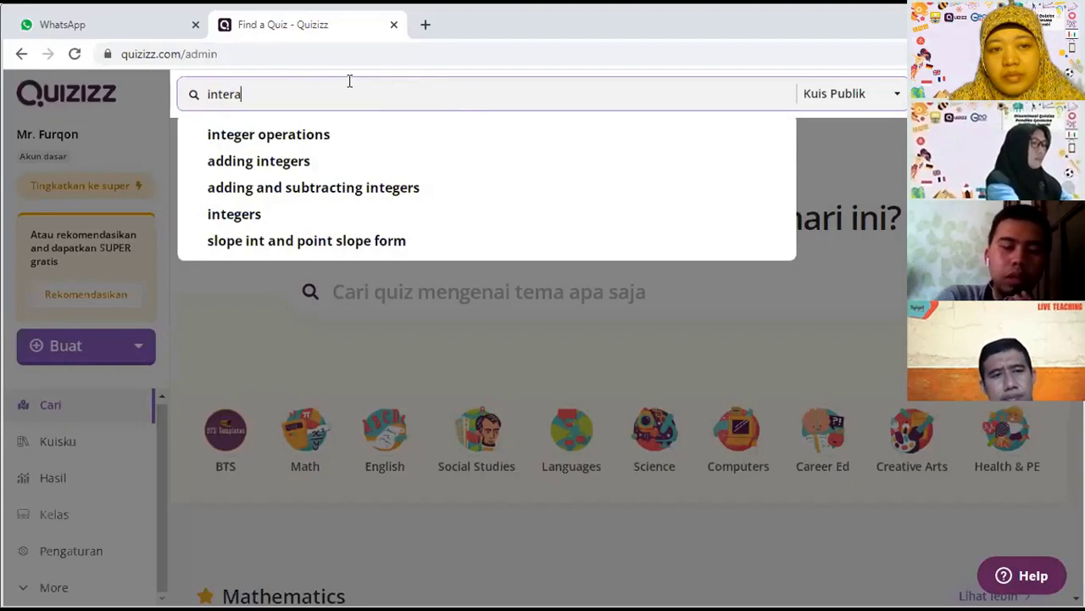
type("ksi desa dan kota")
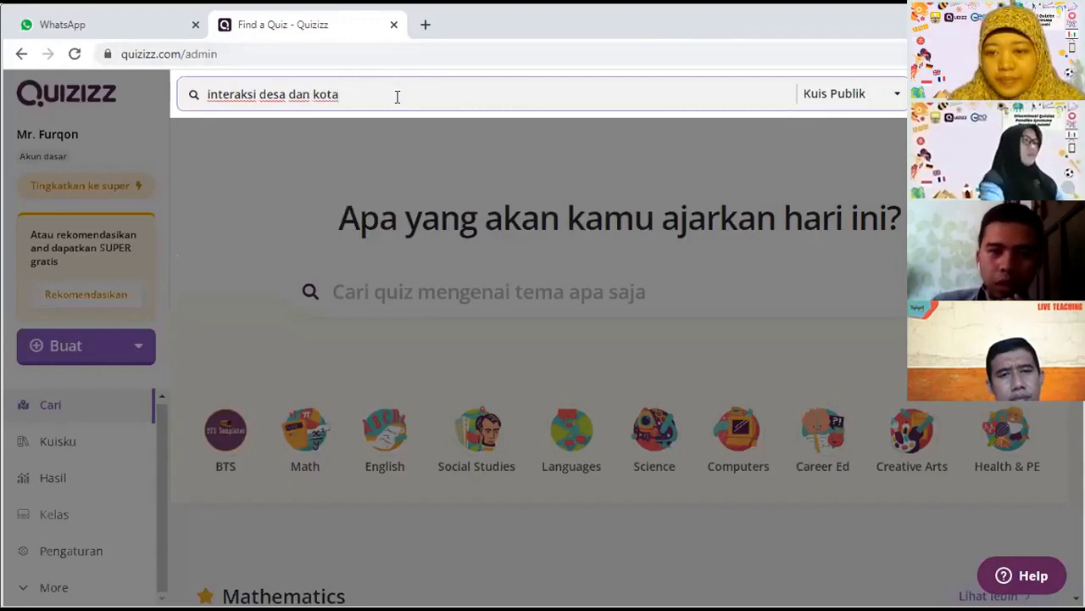
key("Return")
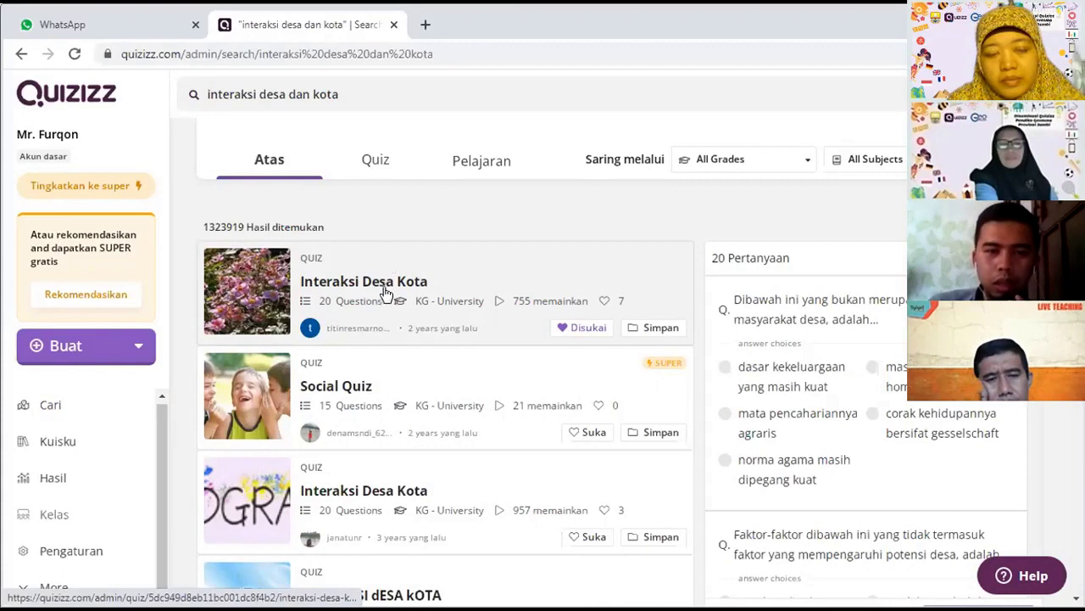
Preview the matching quizzes, open the first "Interaksi Desa Kota" result with 755 plays, and open its printable version
left_click(335, 530)
left_click(339, 298)
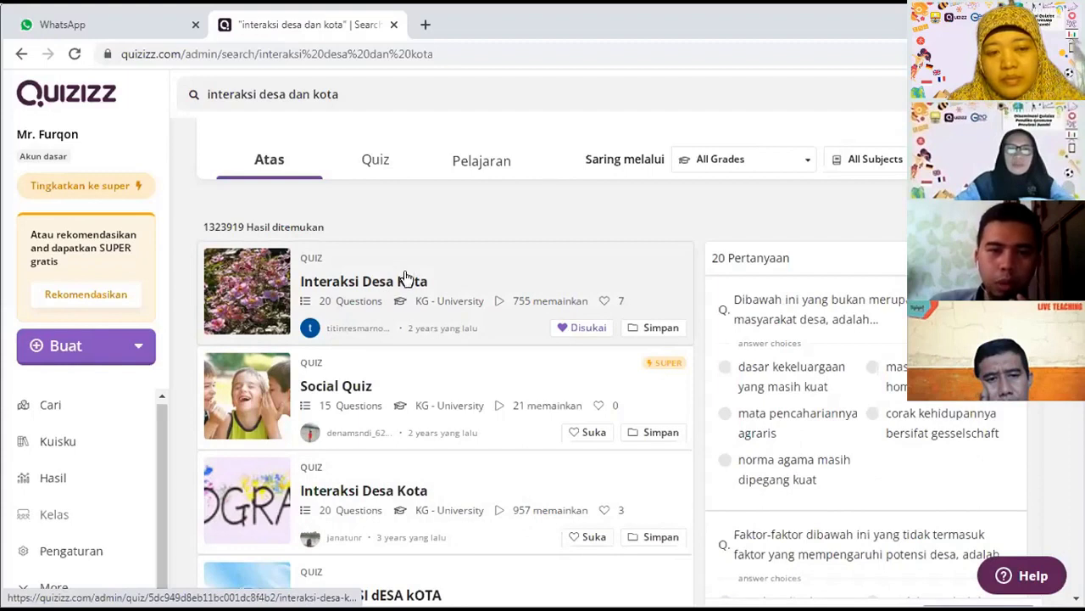
left_click(479, 386)
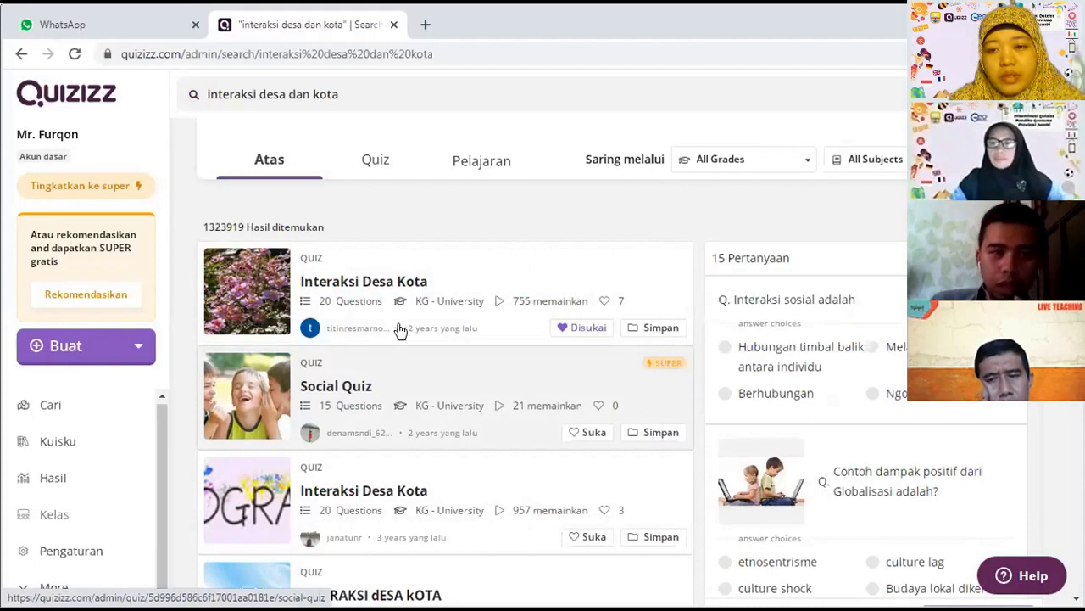
left_click(451, 285)
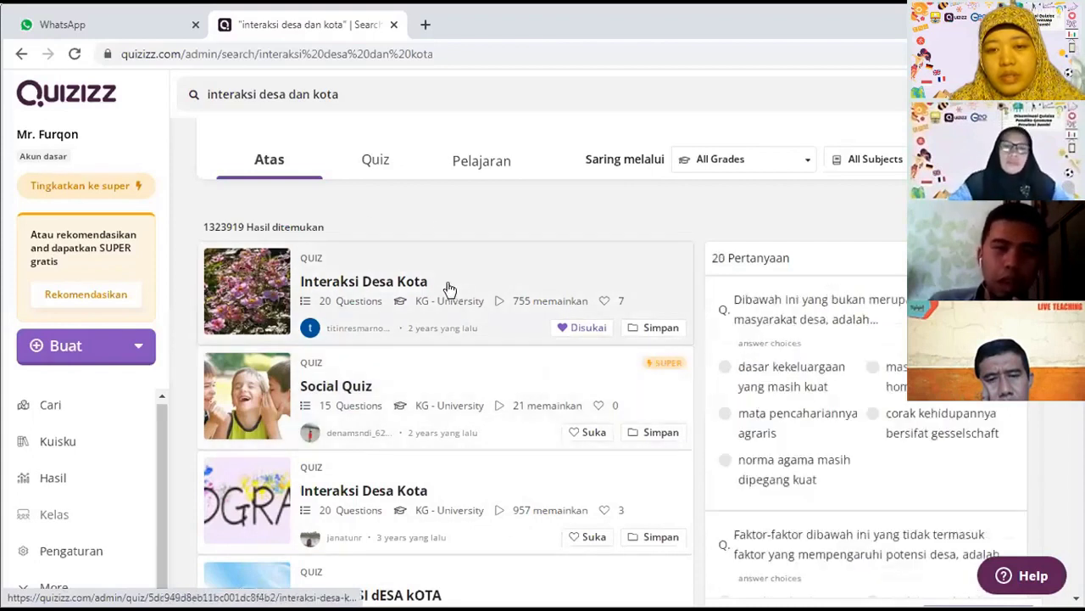
left_click(386, 287)
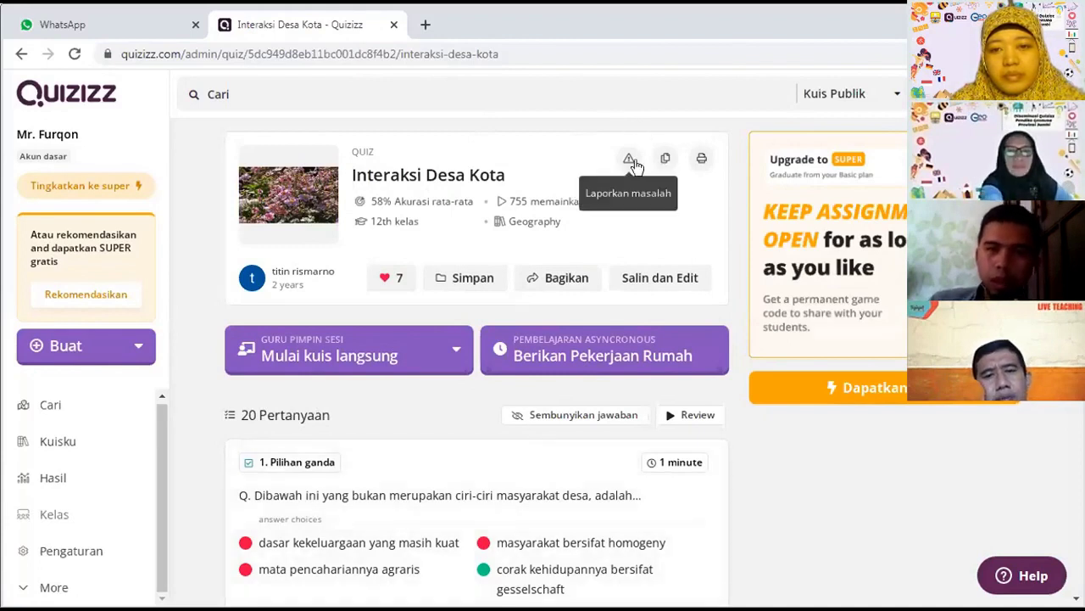
left_click(701, 161)
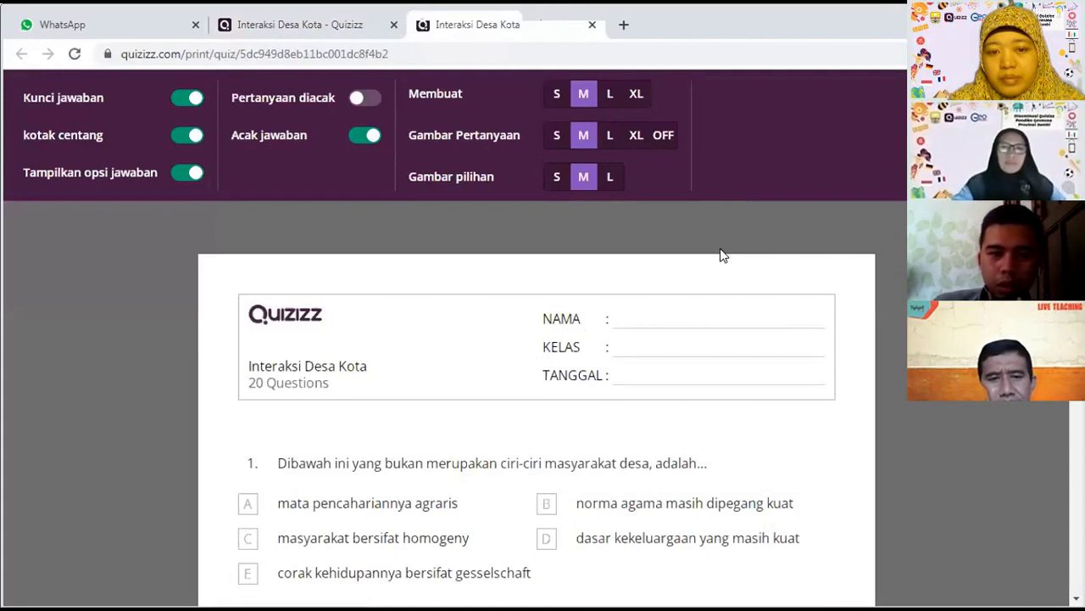
Examine the printable quiz from the first question through to the answer key at the end
scroll(720, 248, "down", 1)
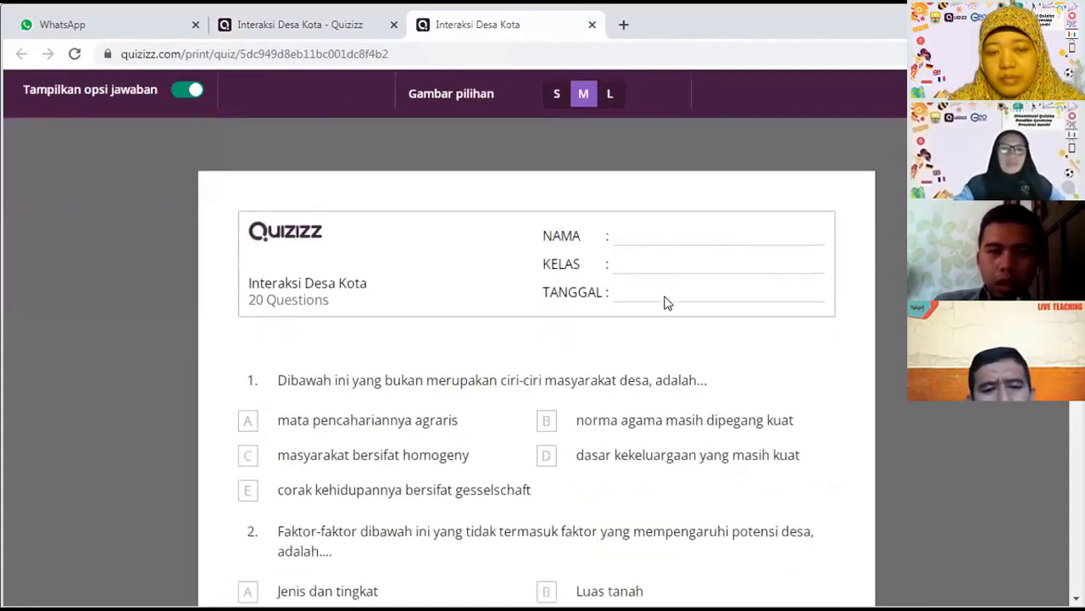
scroll(645, 301, "down", 1)
scroll(598, 305, "down", 12)
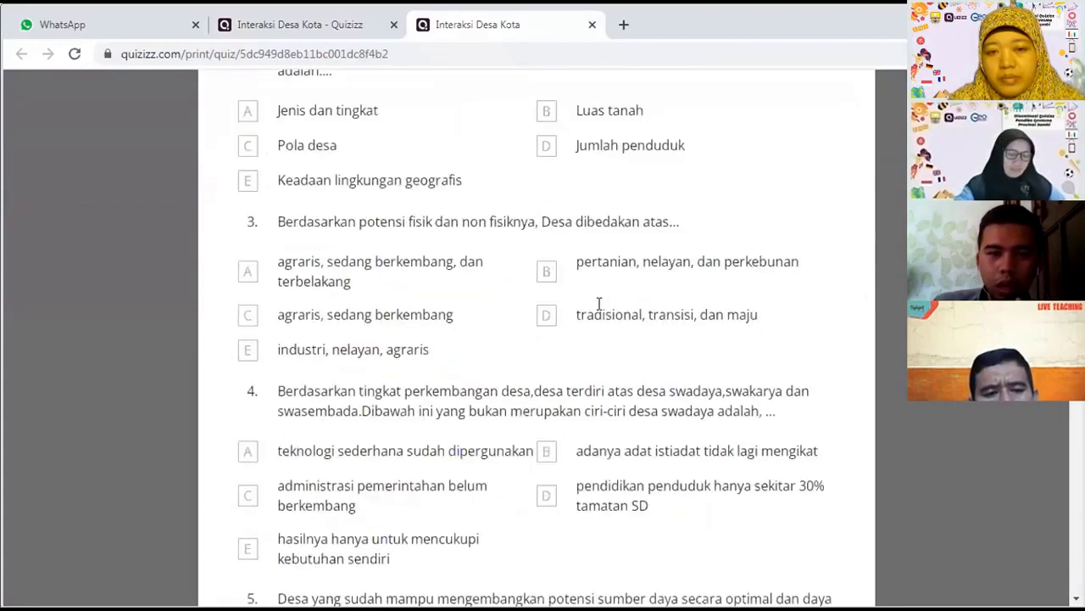
scroll(598, 311, "down", 20)
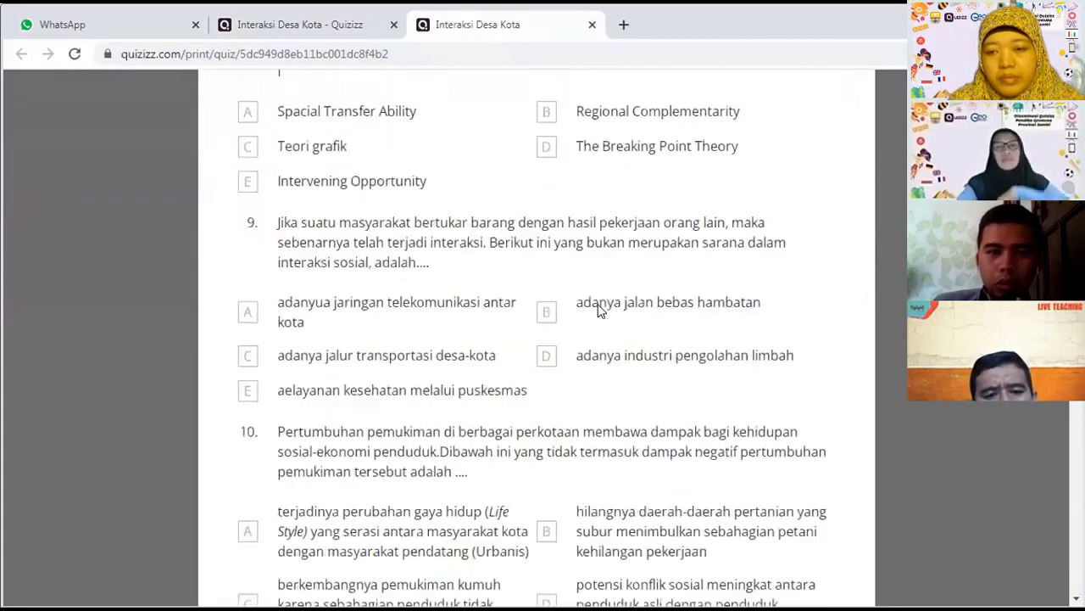
scroll(598, 311, "down", 10)
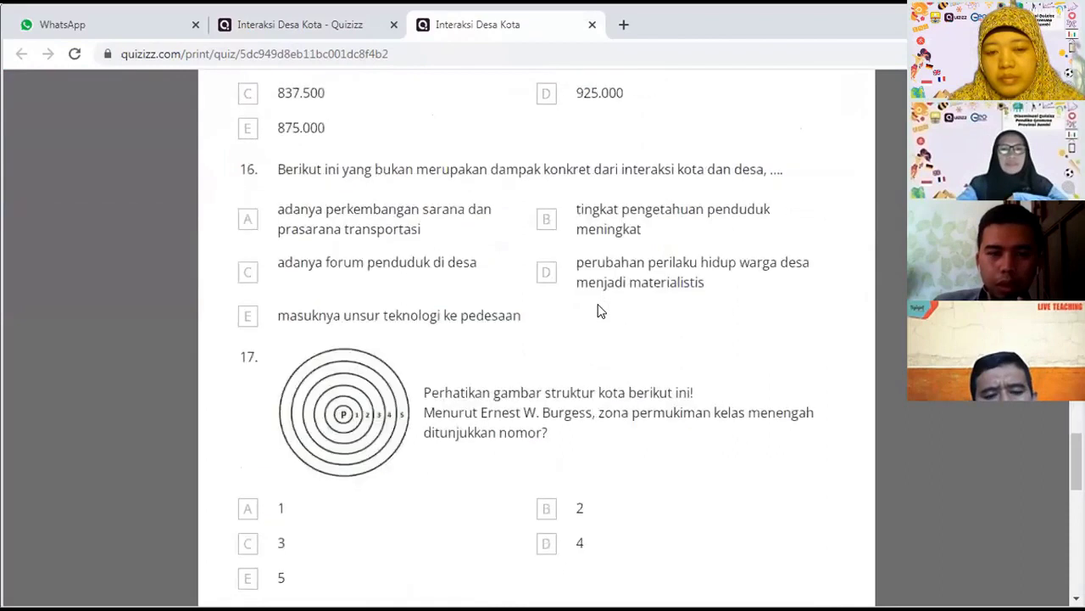
scroll(598, 311, "down", 5)
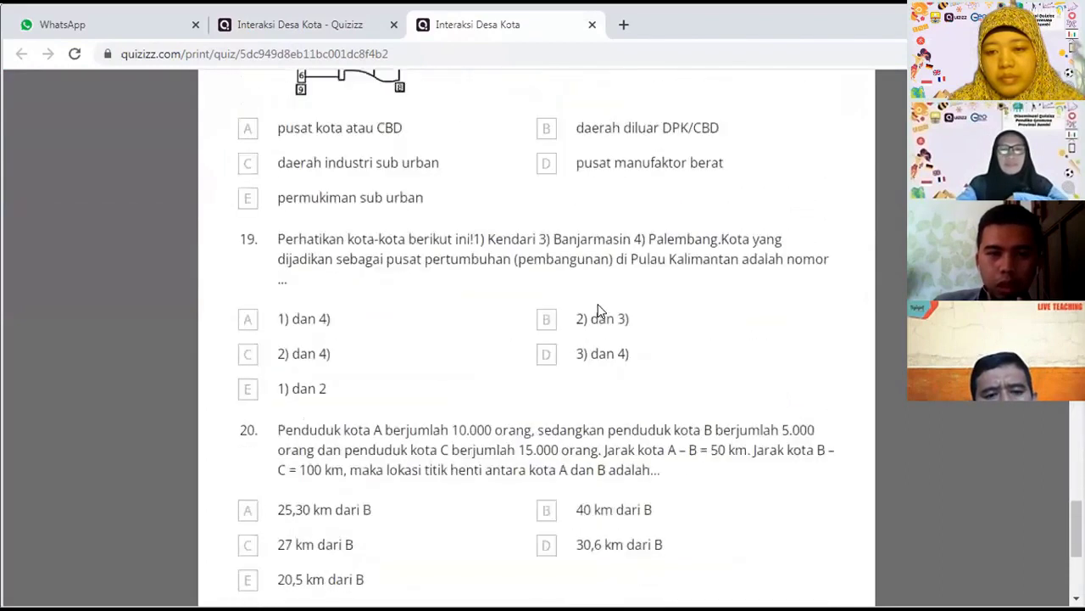
scroll(558, 307, "down", 1)
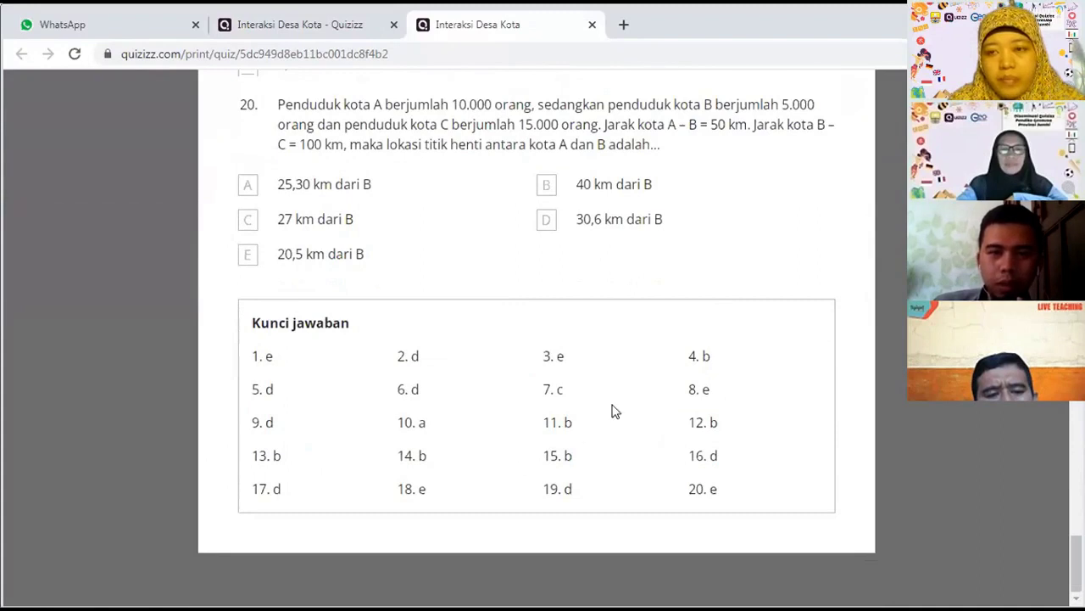
scroll(613, 410, "up", 3)
scroll(616, 412, "up", 4)
scroll(616, 411, "up", 10)
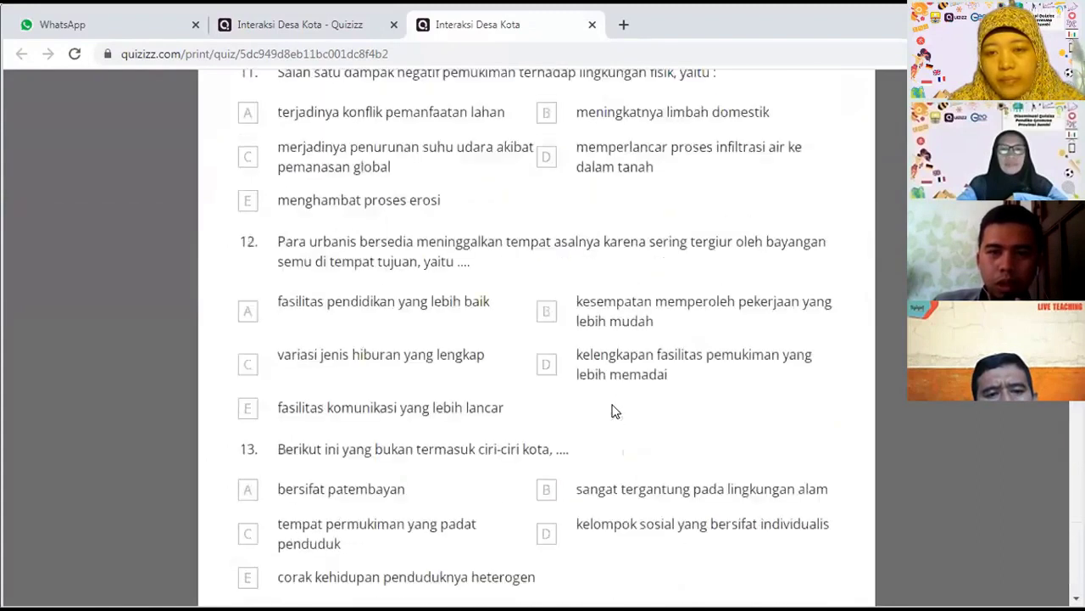
scroll(616, 411, "up", 15)
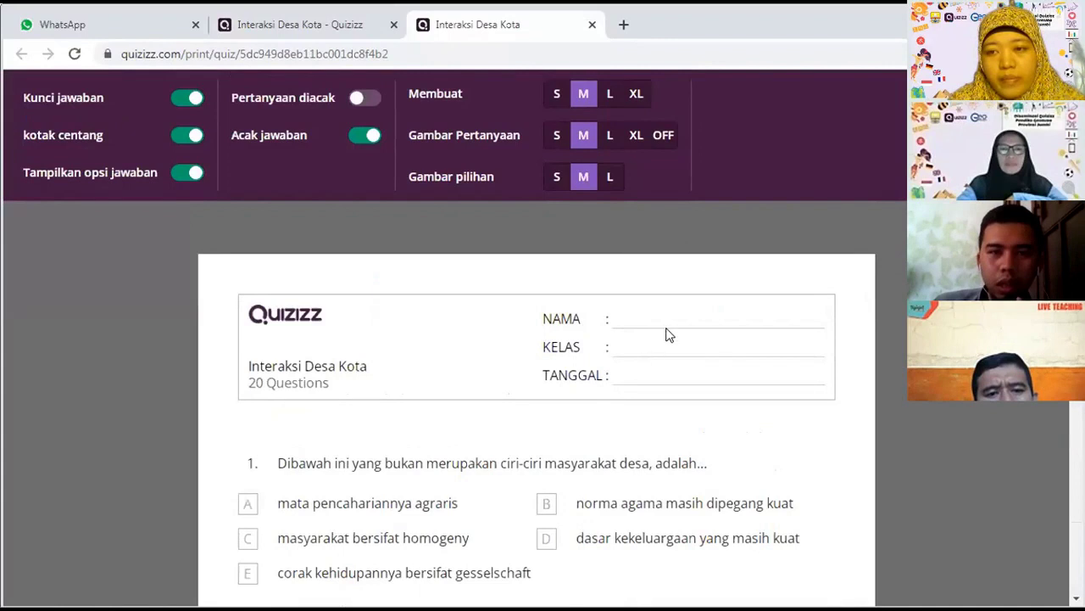
Try the different "Membuat" text sizes on the printable quiz, ending with S, and check the questions
left_click(559, 97)
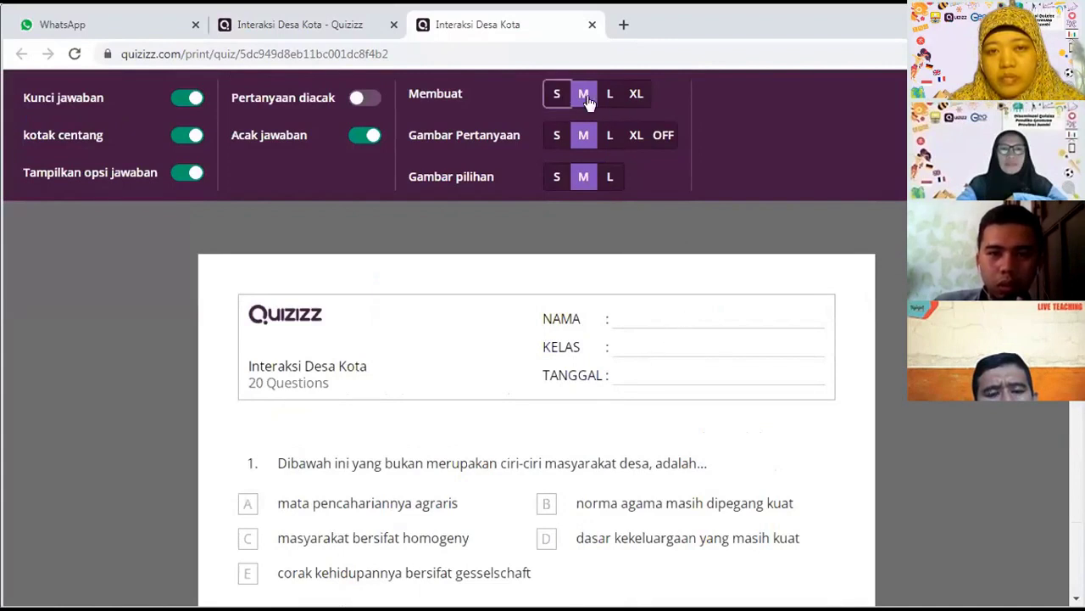
left_click(609, 94)
left_click(636, 93)
left_click(563, 91)
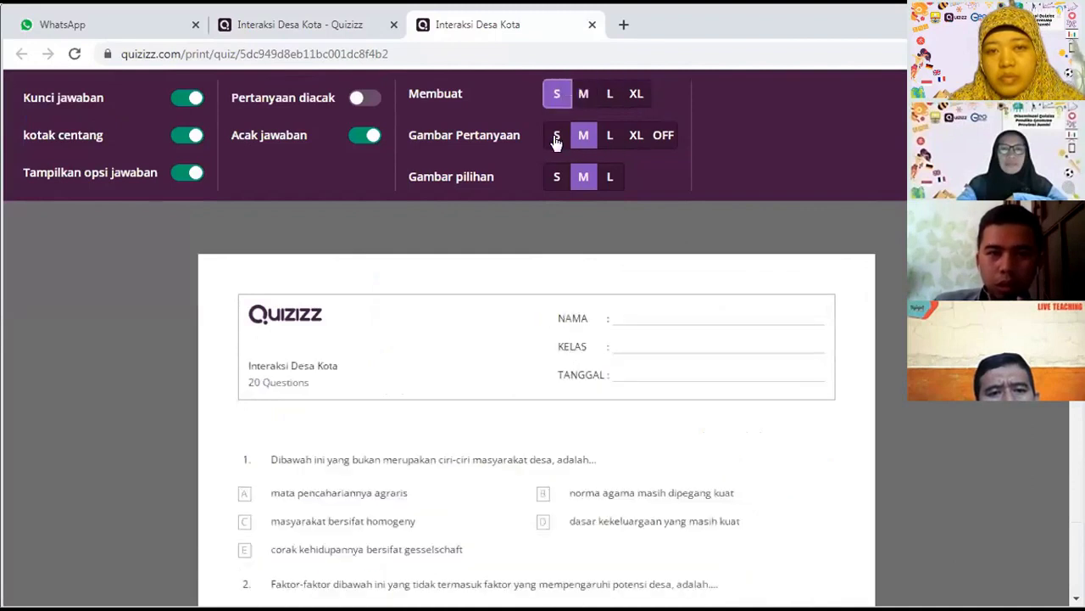
scroll(581, 279, "down", 7)
scroll(603, 252, "up", 7)
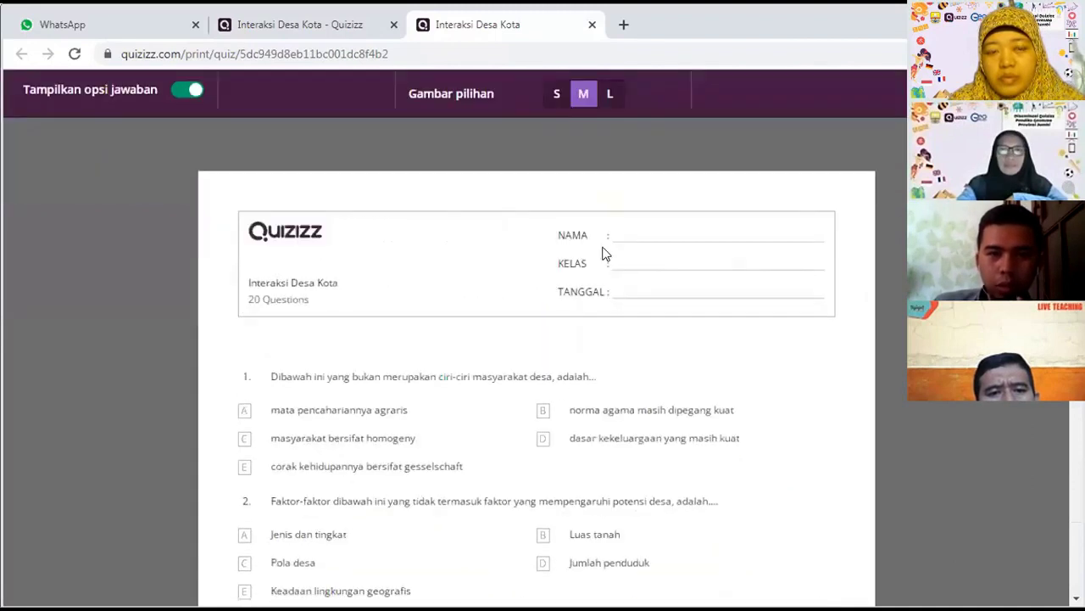
scroll(621, 196, "up", 1)
Try question images at size XL, check the picture in question 17, and return both question images and text to M
left_click(634, 133)
scroll(625, 279, "down", 8)
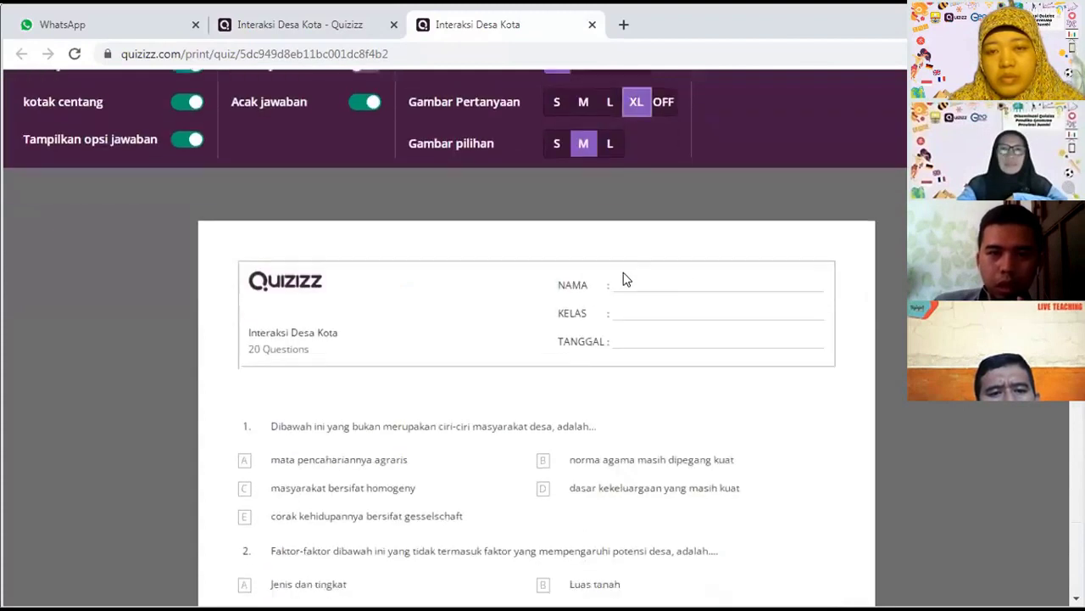
scroll(625, 279, "down", 20)
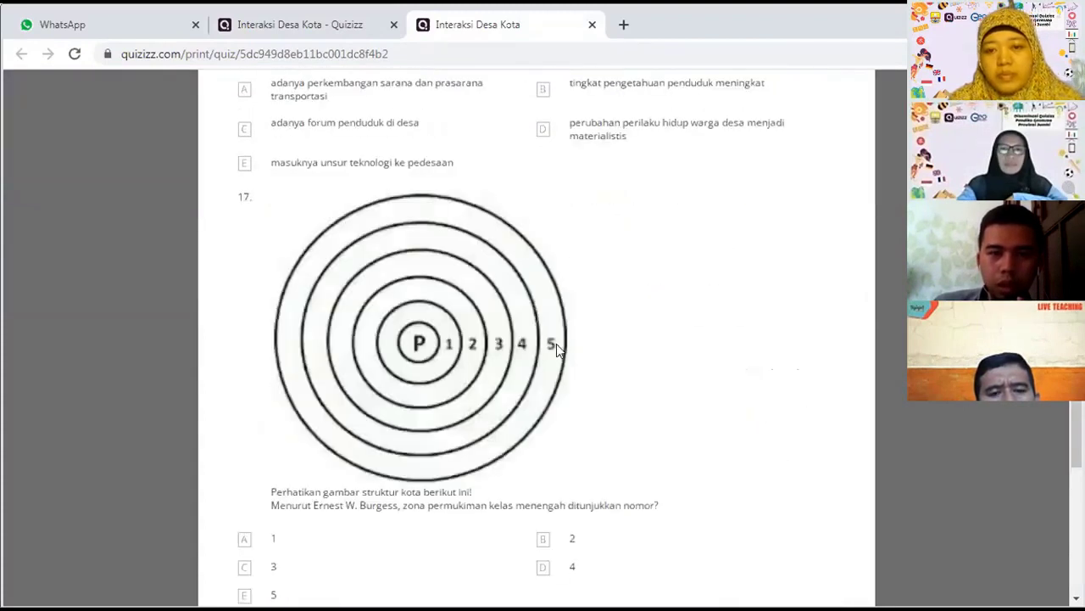
scroll(412, 293, "up", 20)
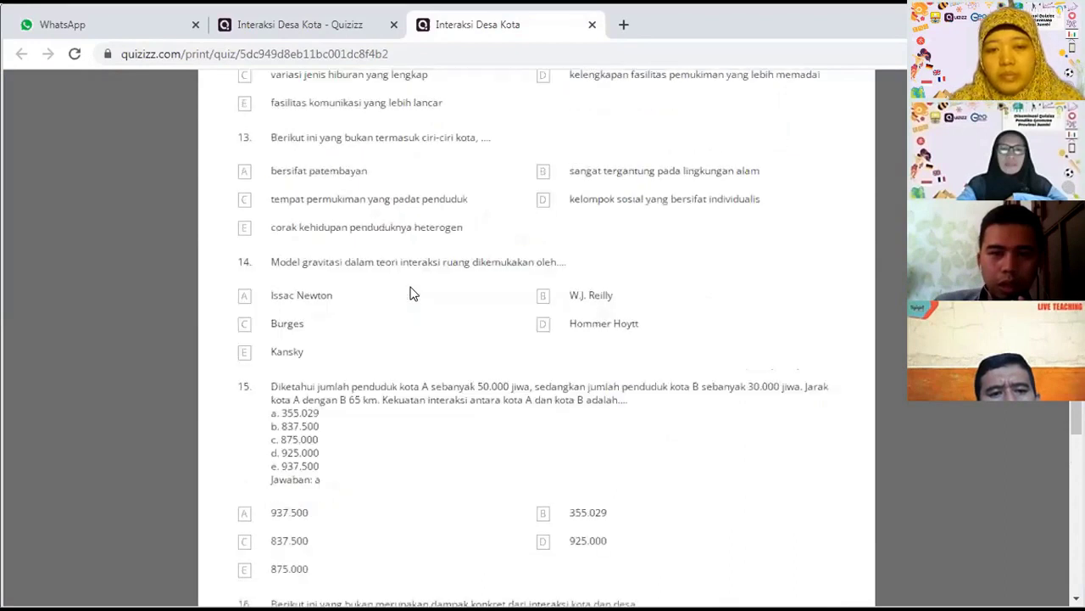
scroll(623, 164, "up", 5)
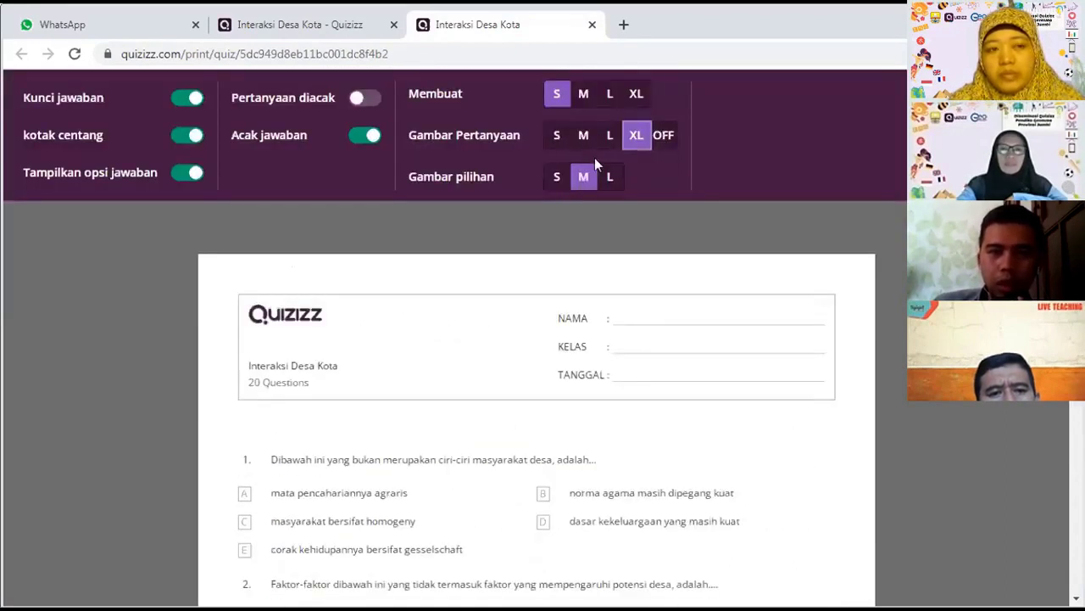
left_click(583, 135)
left_click(583, 95)
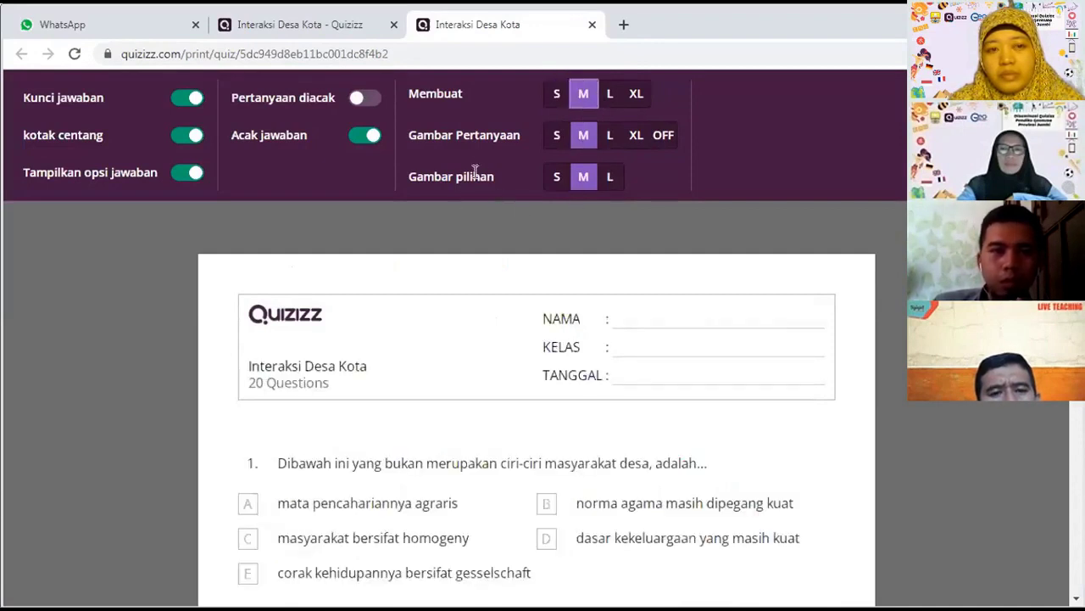
Try the printout without the answer key (Kunci jawaban), check the end of the document, and switch the key back on
left_click(194, 100)
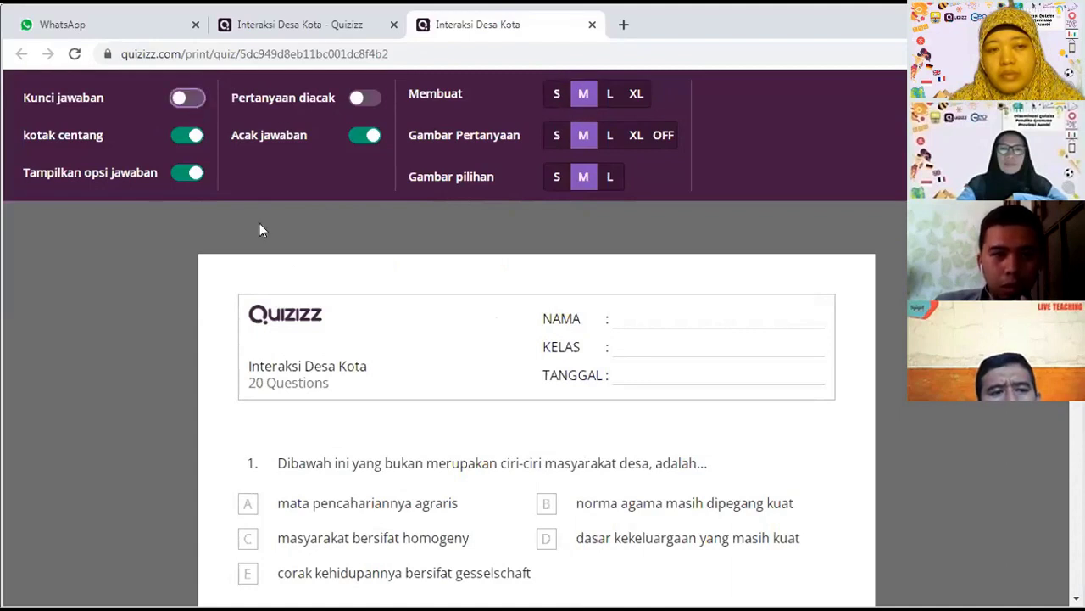
scroll(280, 242, "down", 8)
scroll(289, 252, "down", 20)
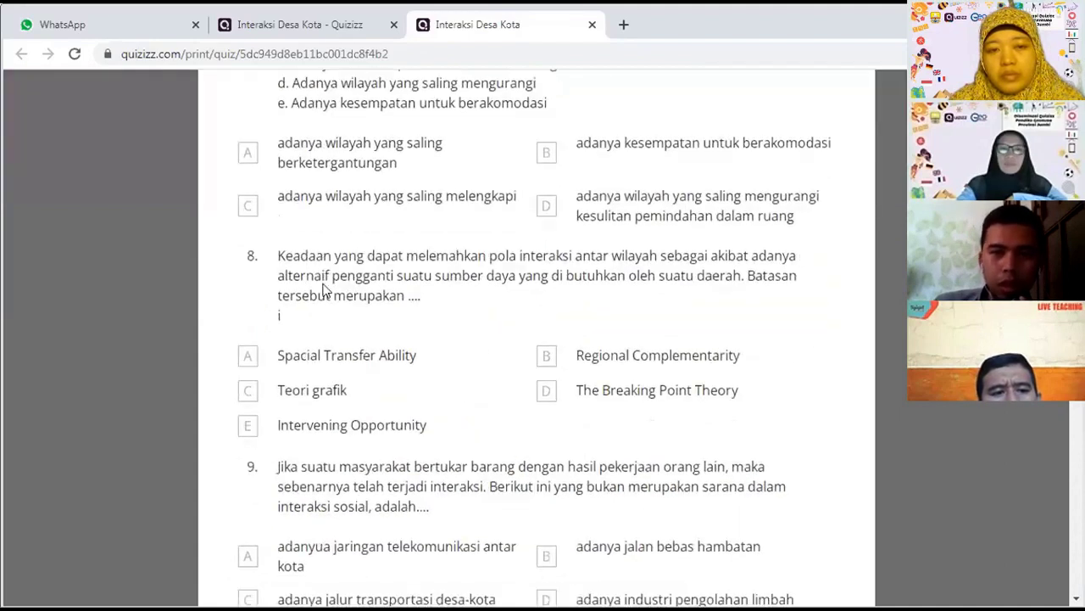
scroll(331, 273, "down", 3)
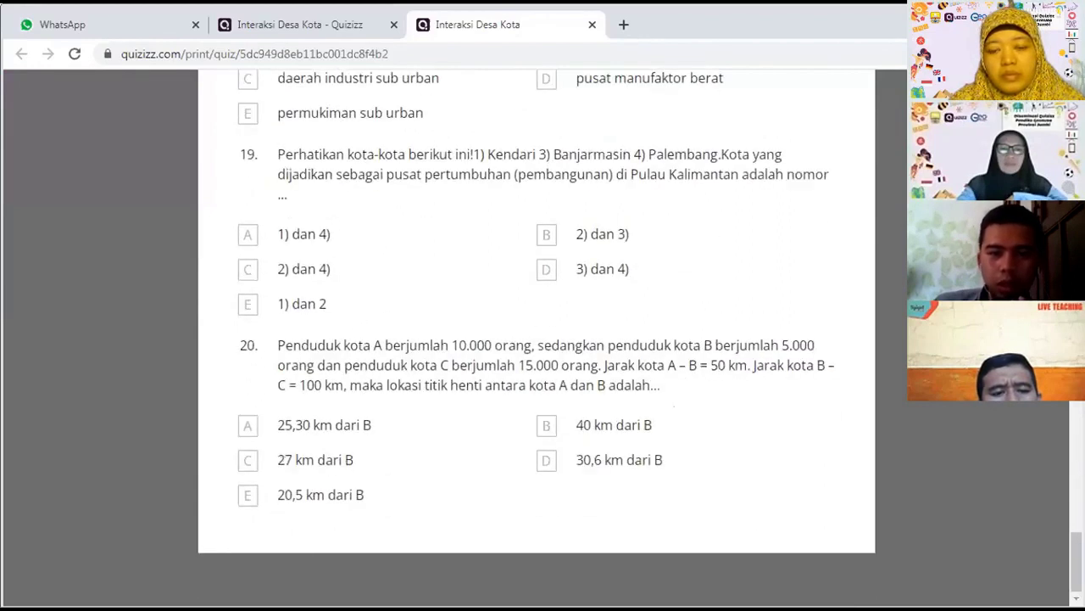
scroll(651, 565, "up", 7)
scroll(651, 565, "up", 20)
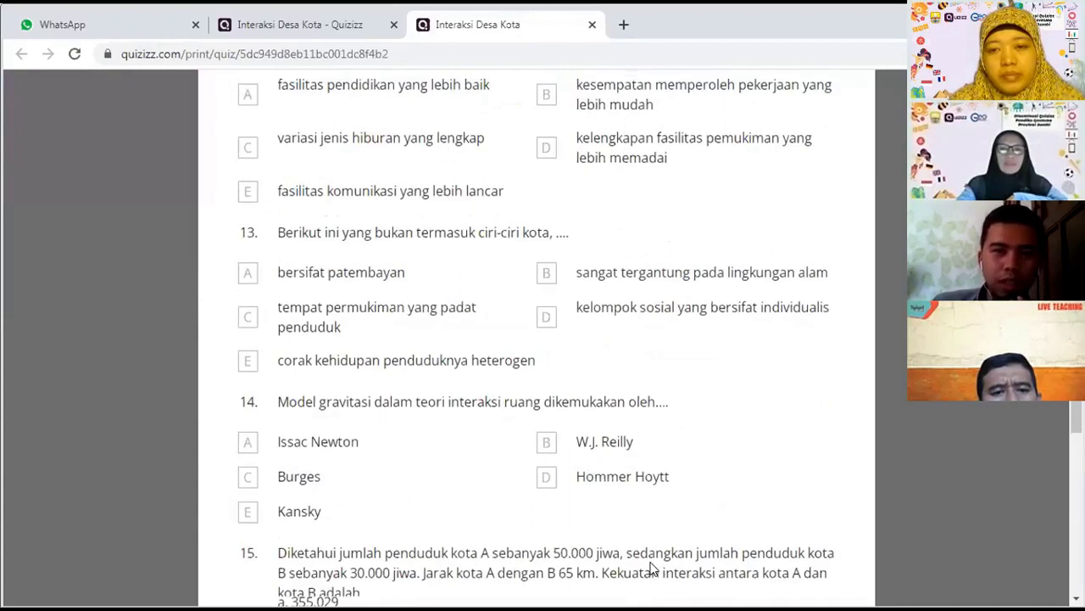
scroll(456, 172, "up", 10)
left_click(188, 97)
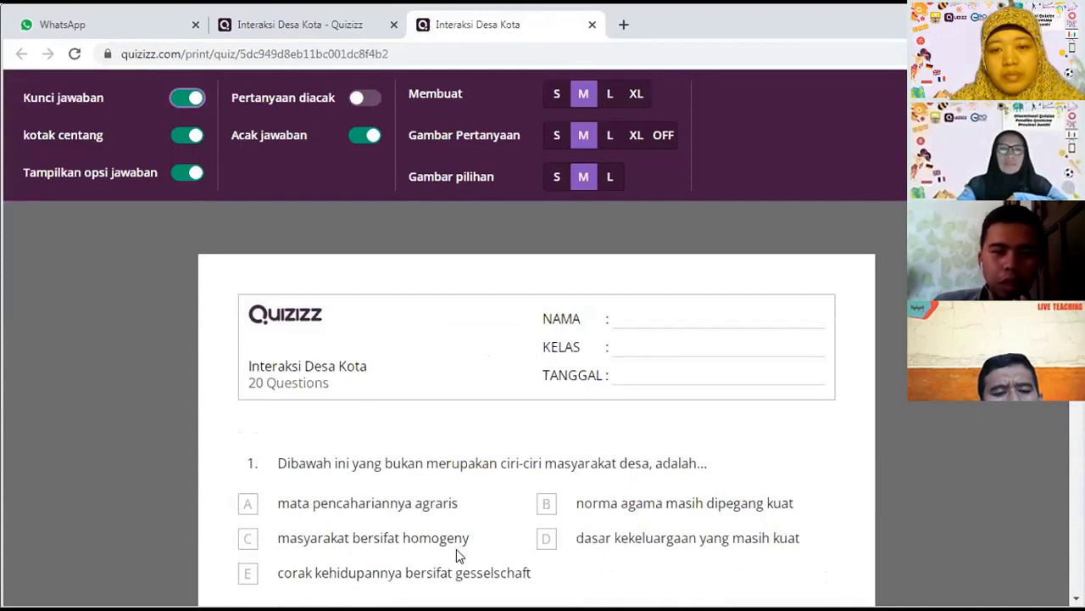
Try the printout without the answer checkboxes (kotak centang), check the questions, and switch the checkboxes back on
left_click(192, 137)
scroll(446, 435, "down", 5)
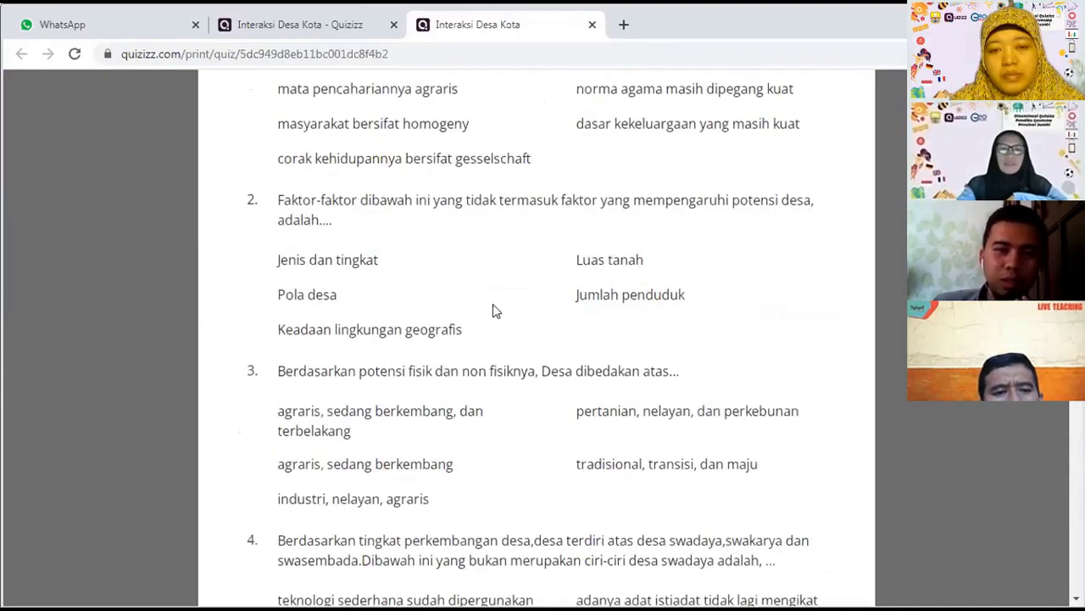
scroll(245, 212, "up", 10)
left_click(187, 135)
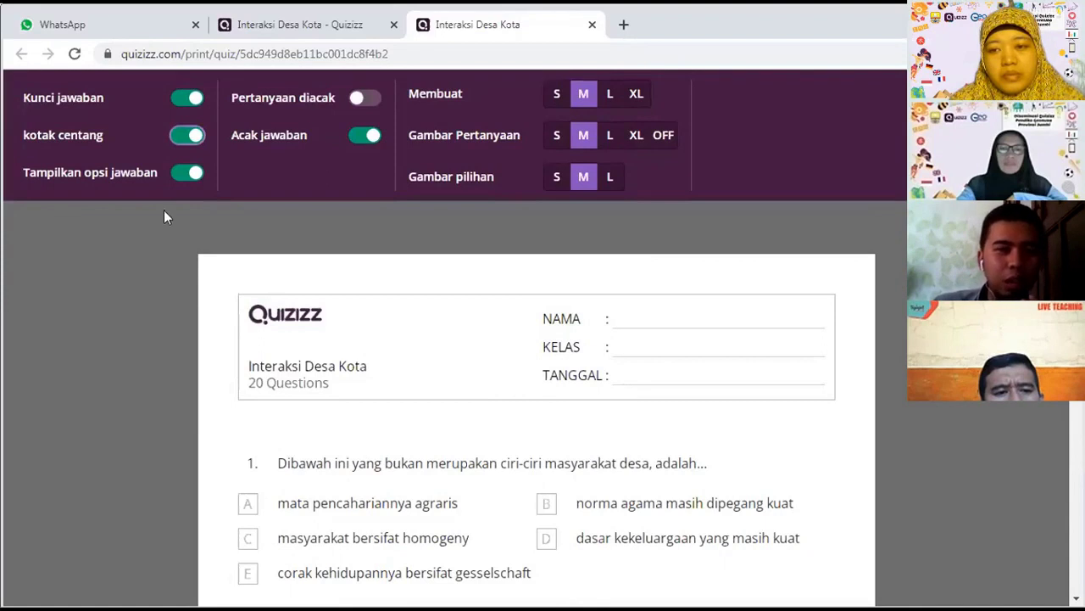
Hide the answer options (Tampilkan opsi jawaban) in the printable quiz and check the resulting questions
left_click(178, 174)
left_click(179, 175)
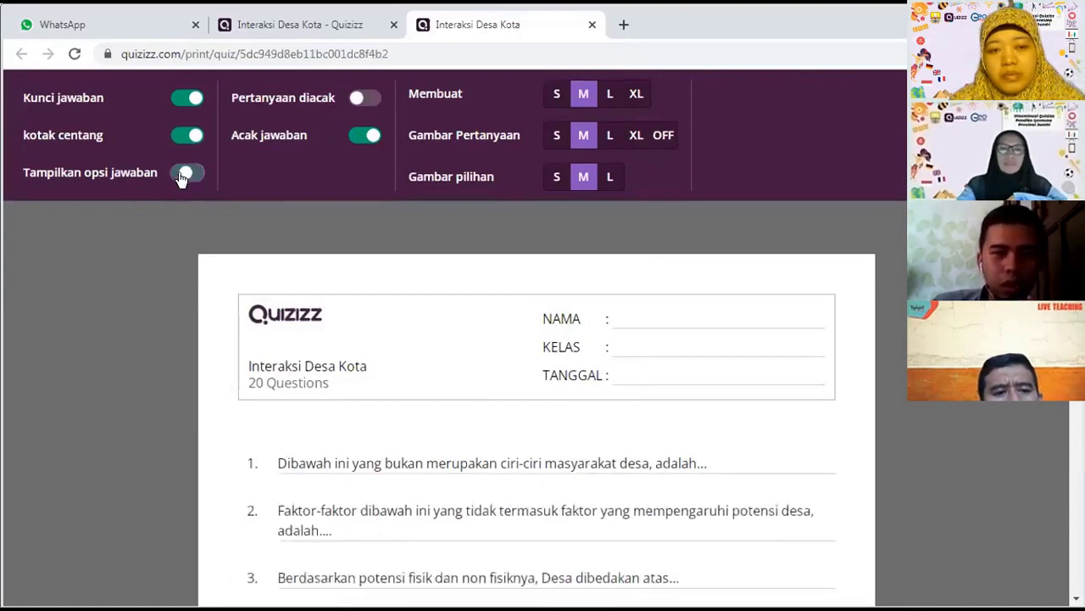
left_click(181, 178)
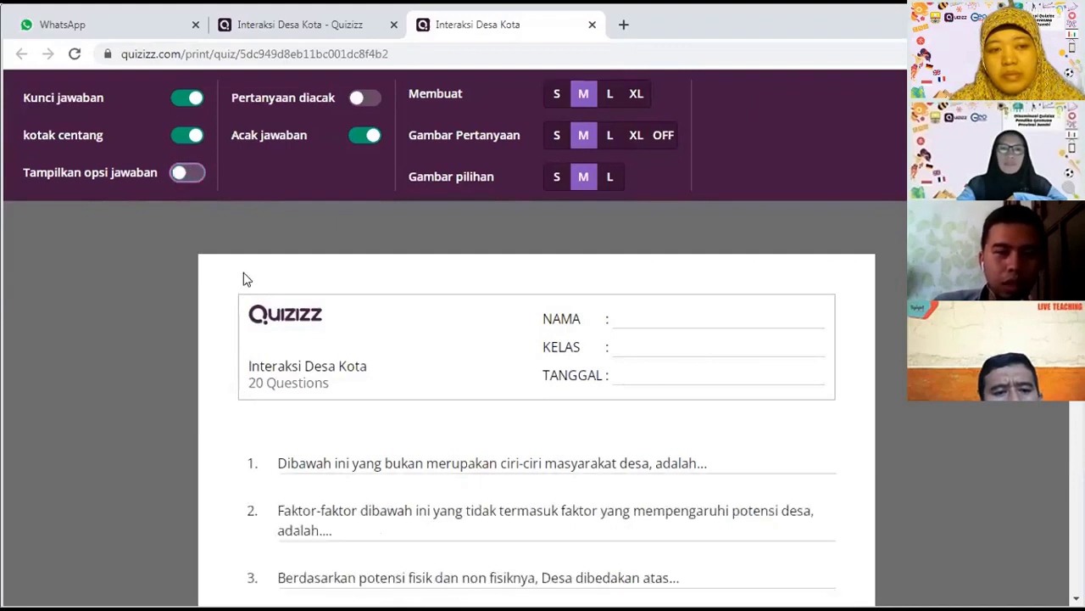
scroll(348, 430, "down", 1)
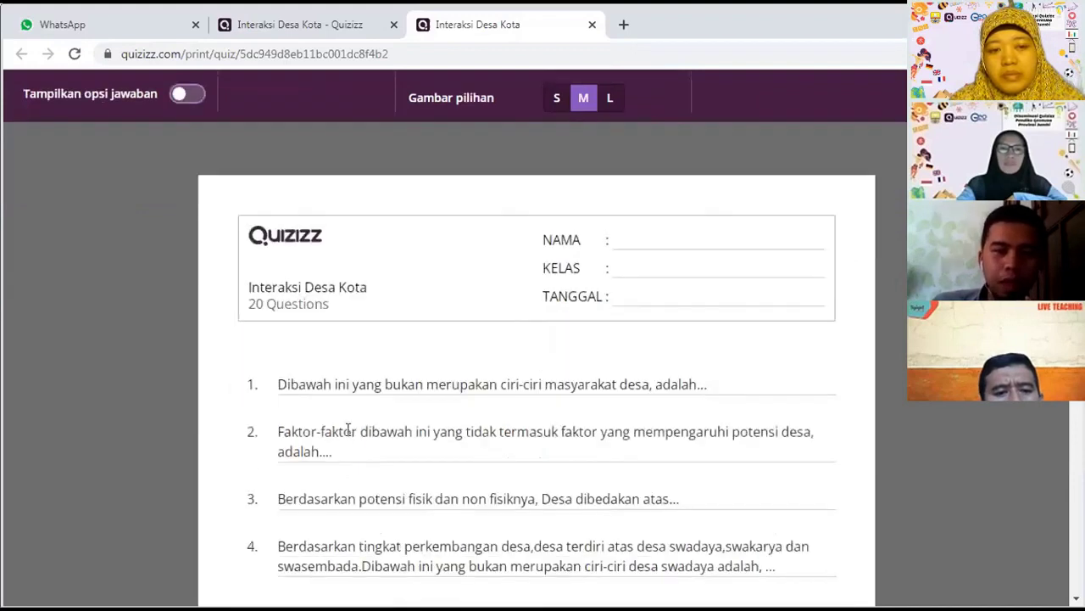
Check the remaining questions without answer options through question 19, and switch the answer options (Tampilkan opsi jawaban) back on
scroll(343, 432, "down", 1)
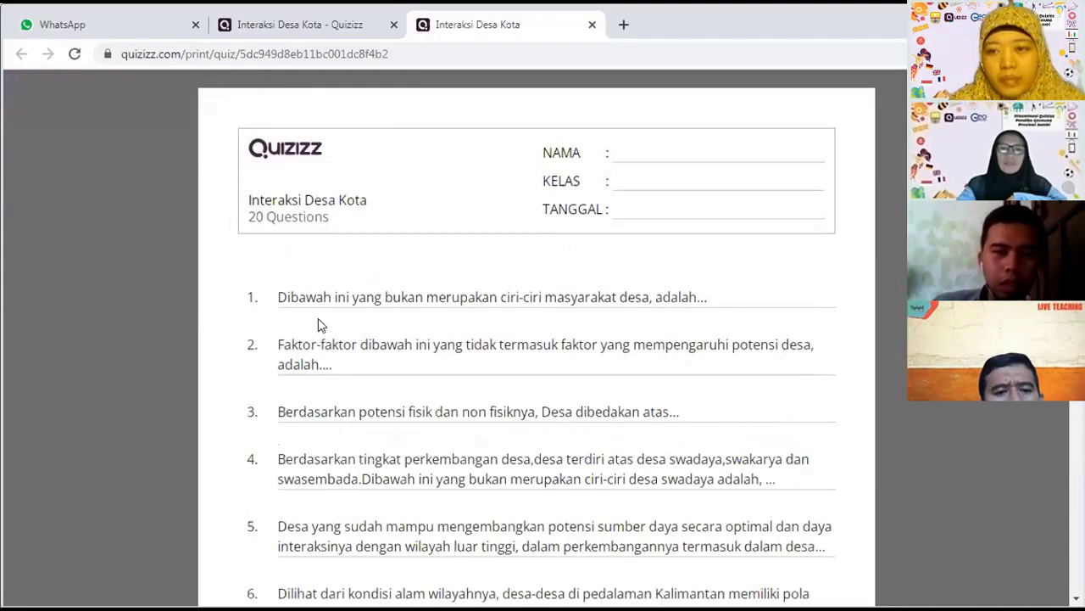
scroll(713, 412, "down", 1)
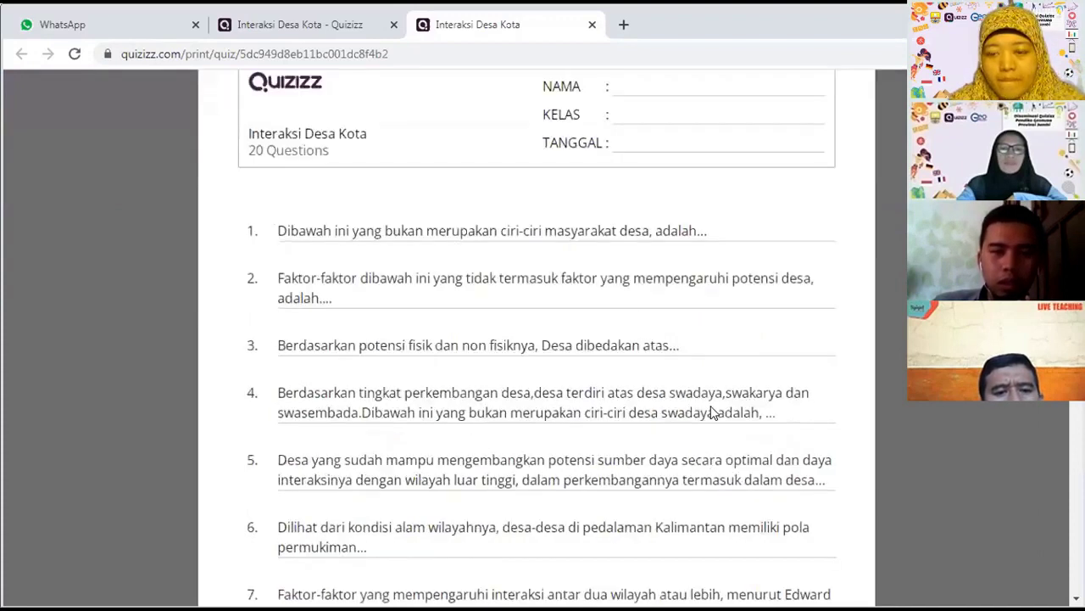
scroll(711, 412, "down", 15)
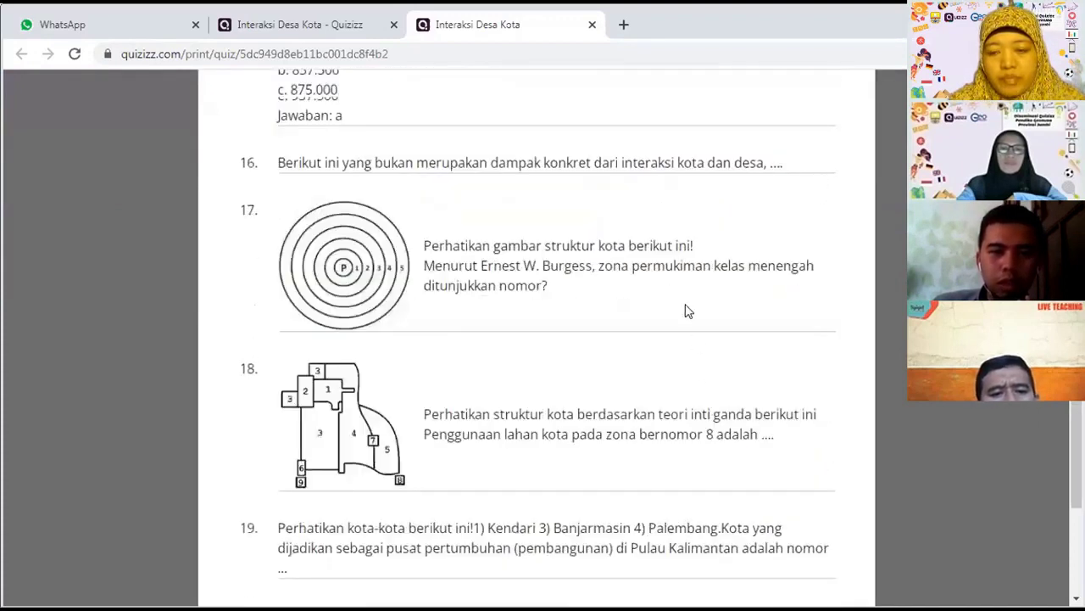
scroll(687, 311, "down", 3)
scroll(206, 249, "up", 20)
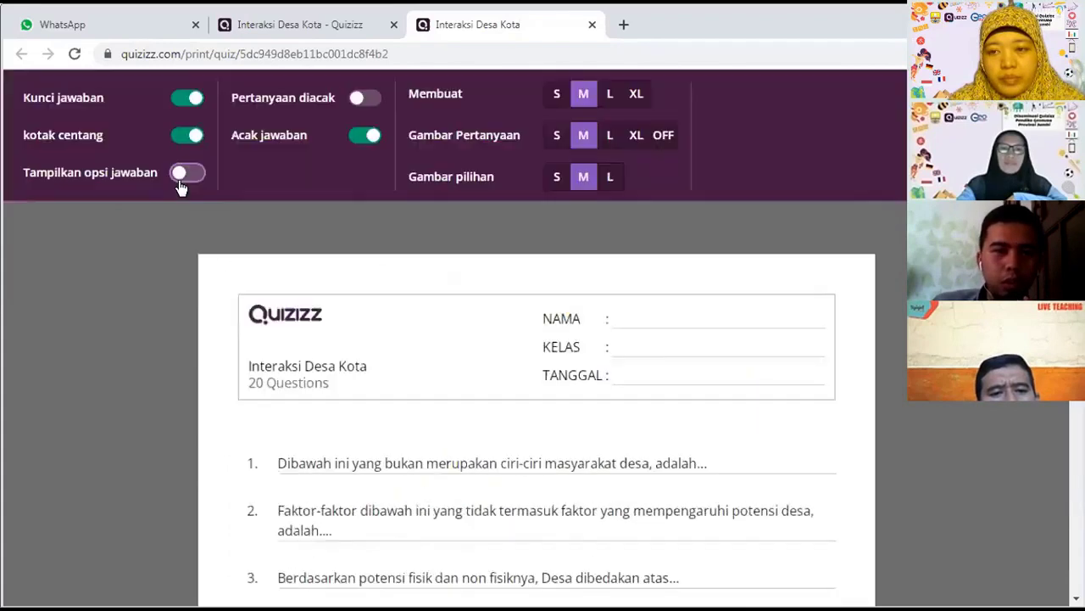
left_click(186, 173)
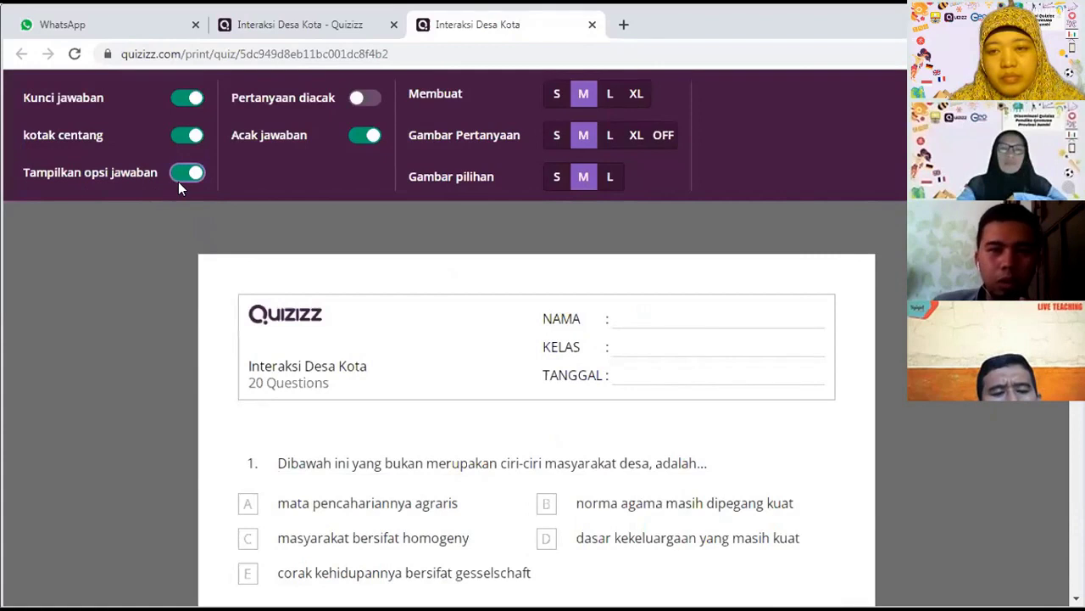
Try the printout with and without shuffled questions (Pertanyaan diacak), compare the first question, and leave question shuffling on
left_click(356, 99)
left_click(356, 99)
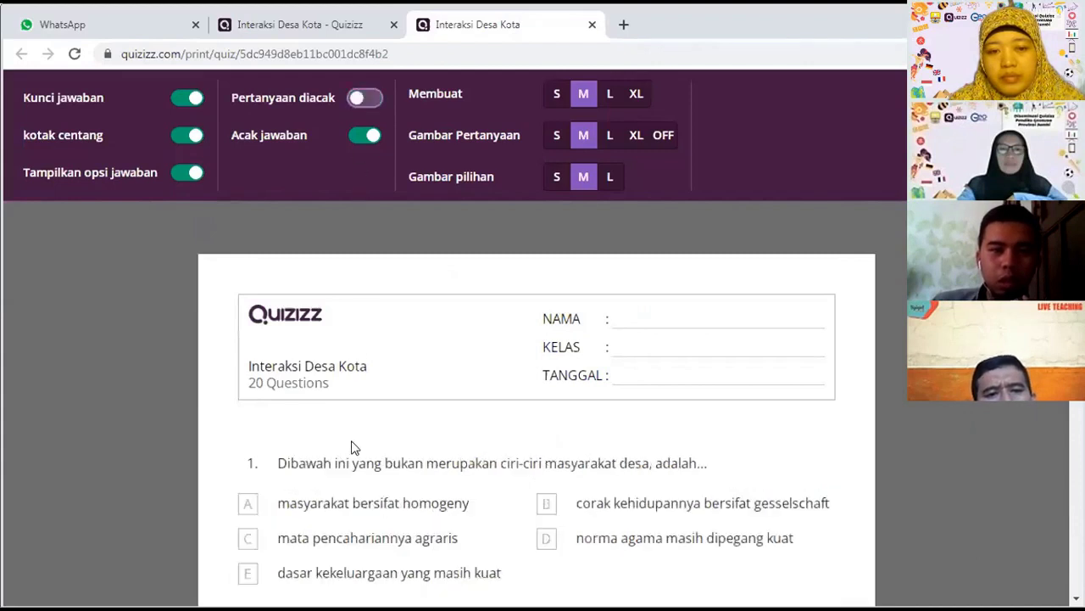
scroll(320, 407, "down", 1)
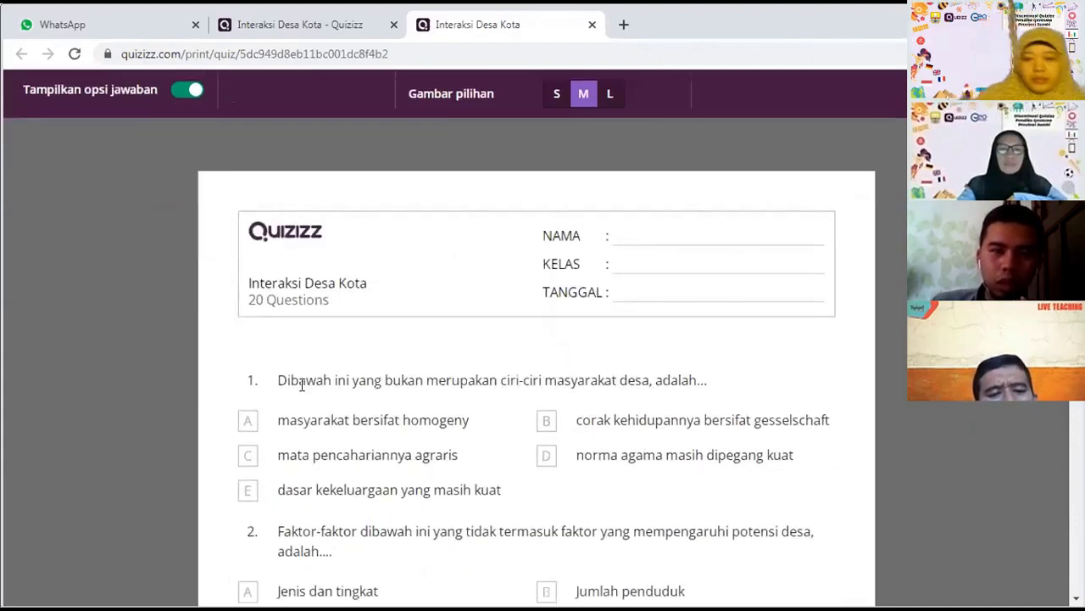
left_click(360, 100)
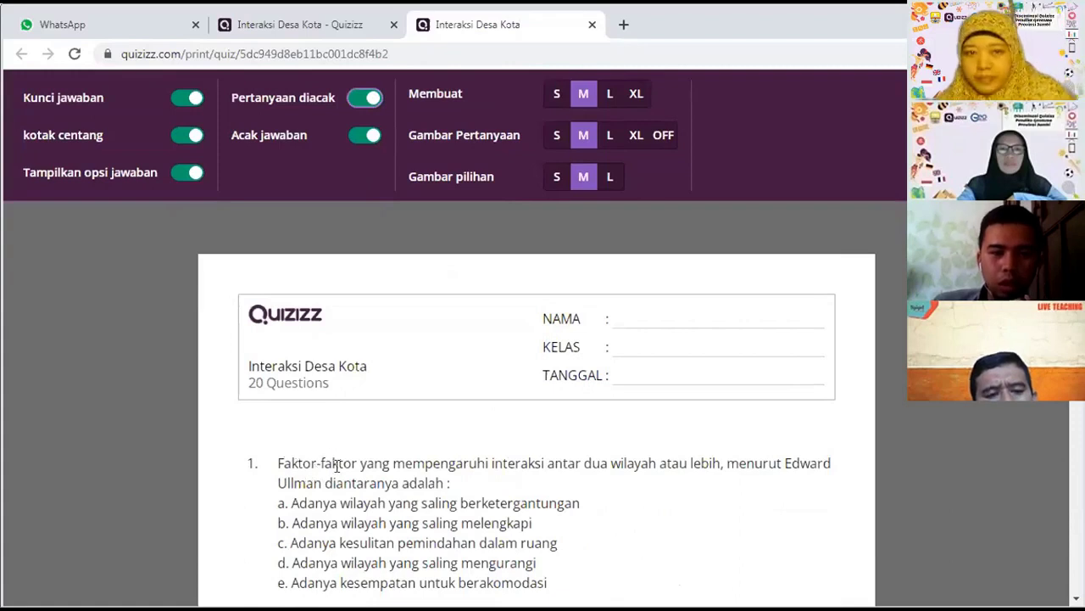
scroll(360, 315, "down", 1)
left_click(371, 104)
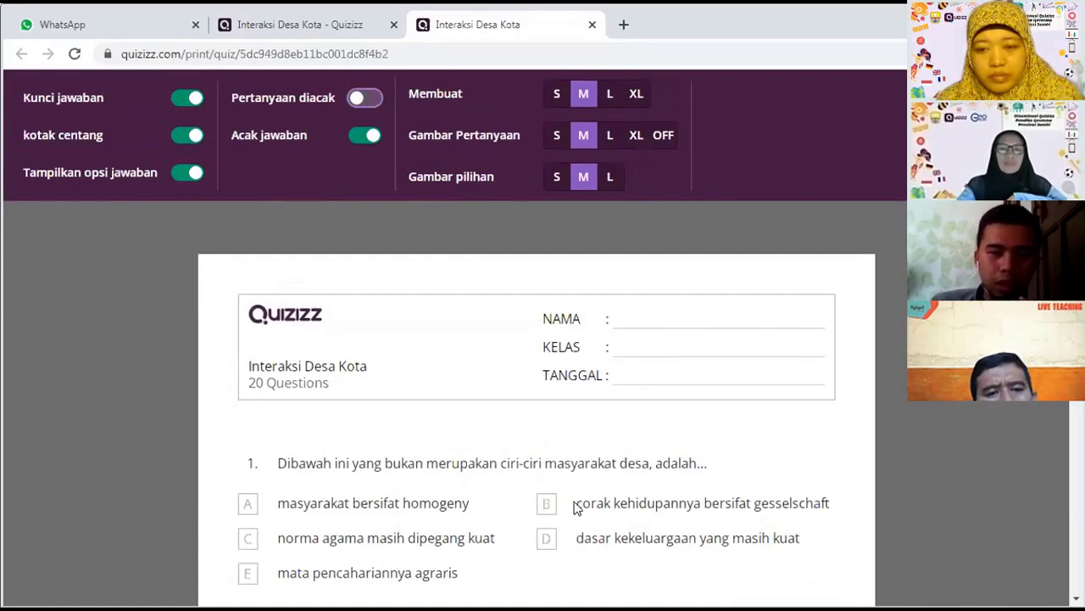
scroll(525, 480, "down", 1)
scroll(526, 478, "up", 1)
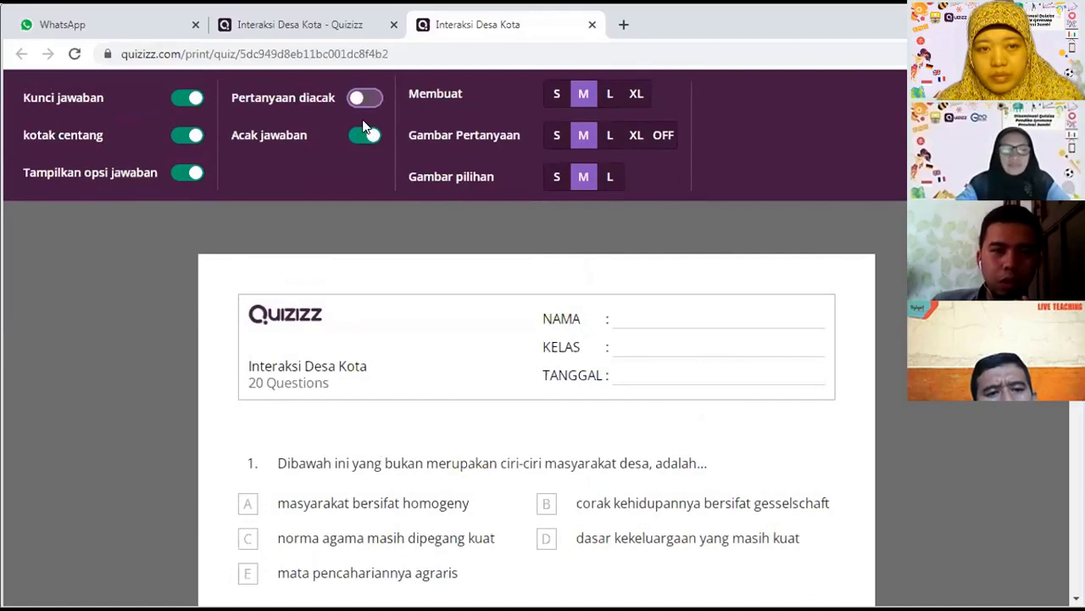
left_click(370, 100)
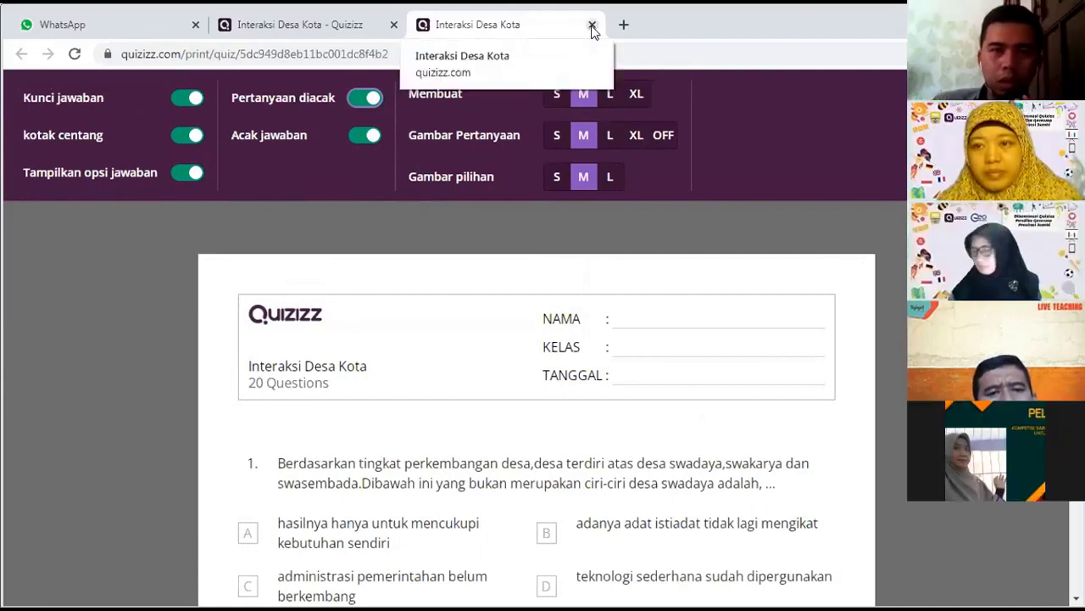
Close the printable version and make an editable copy of the Interaksi Desa Kota quiz
left_click(592, 28)
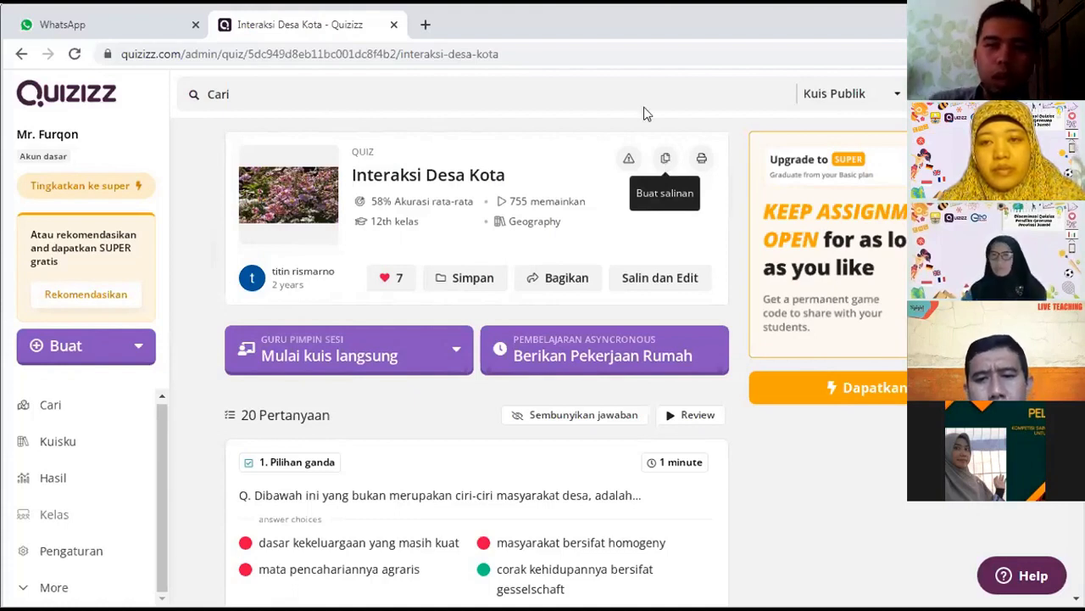
left_click(665, 160)
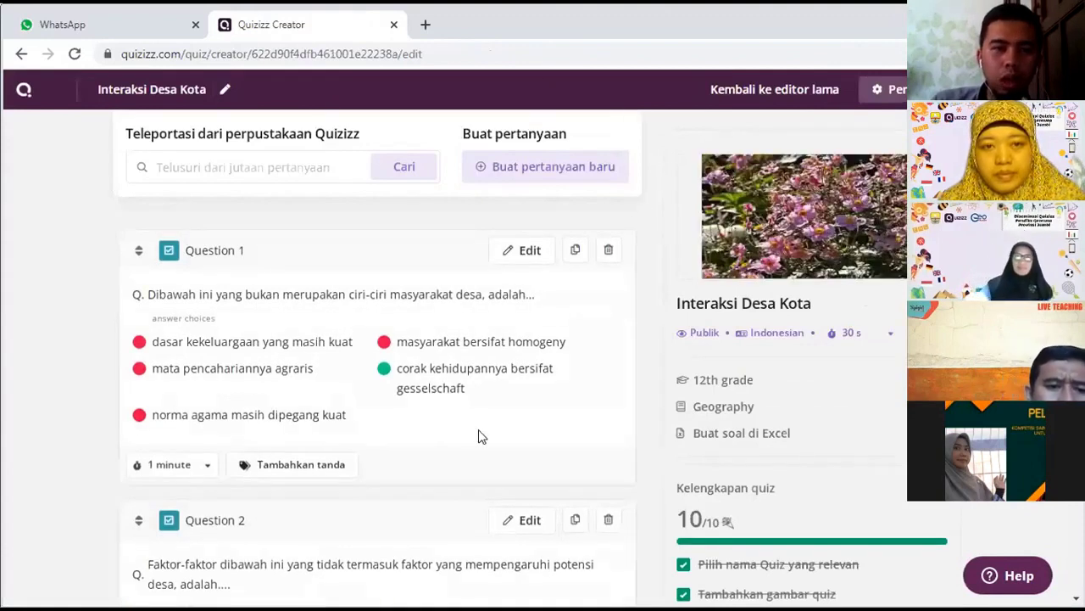
scroll(530, 417, "down", 1)
scroll(685, 214, "up", 1)
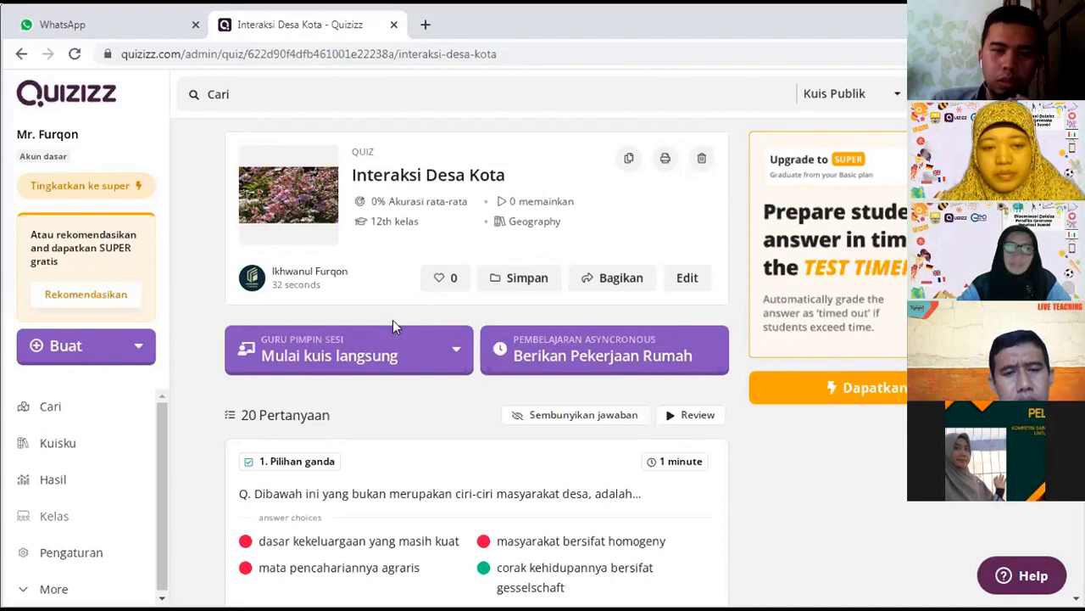
Look over the copied quiz's details page and open the copy for editing
scroll(393, 322, "down", 1)
scroll(416, 334, "down", 1)
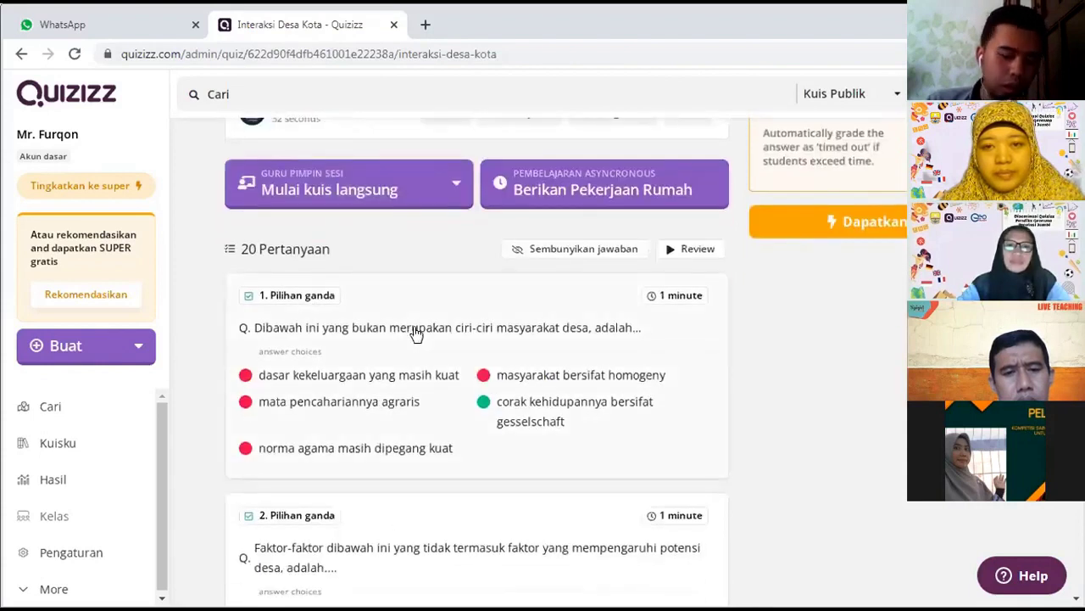
scroll(404, 298, "up", 2)
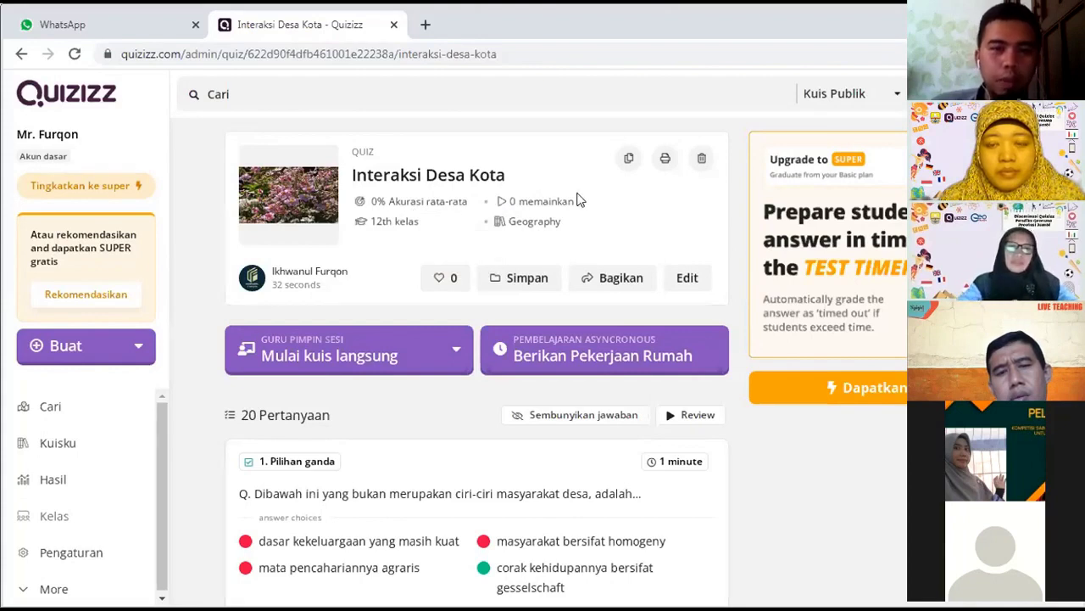
left_click(691, 276)
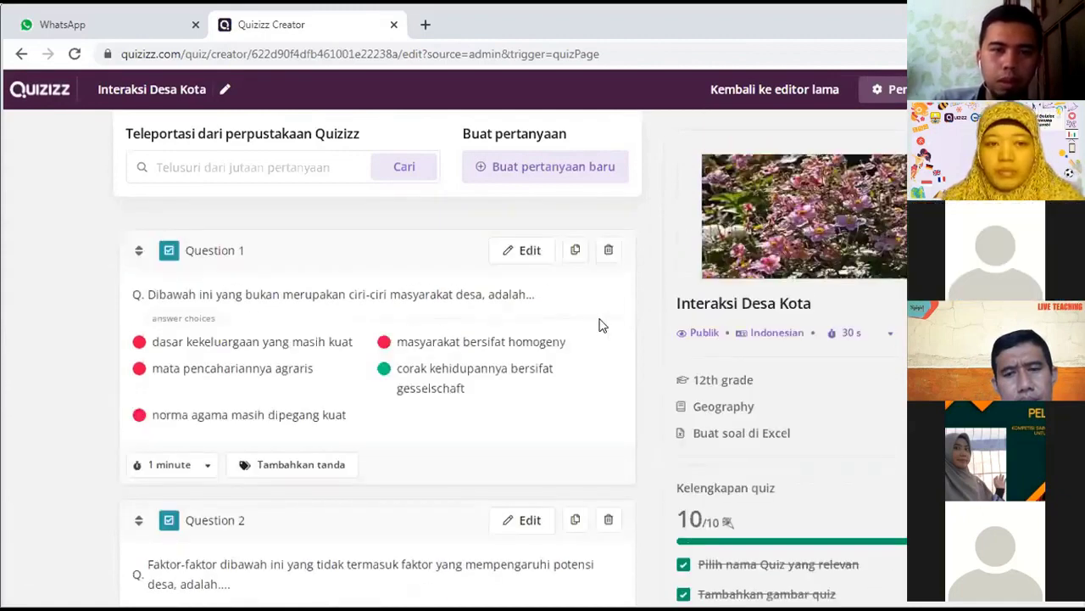
Examine the copied quiz's questions in the editor from question 1 through question 20
scroll(599, 323, "down", 8)
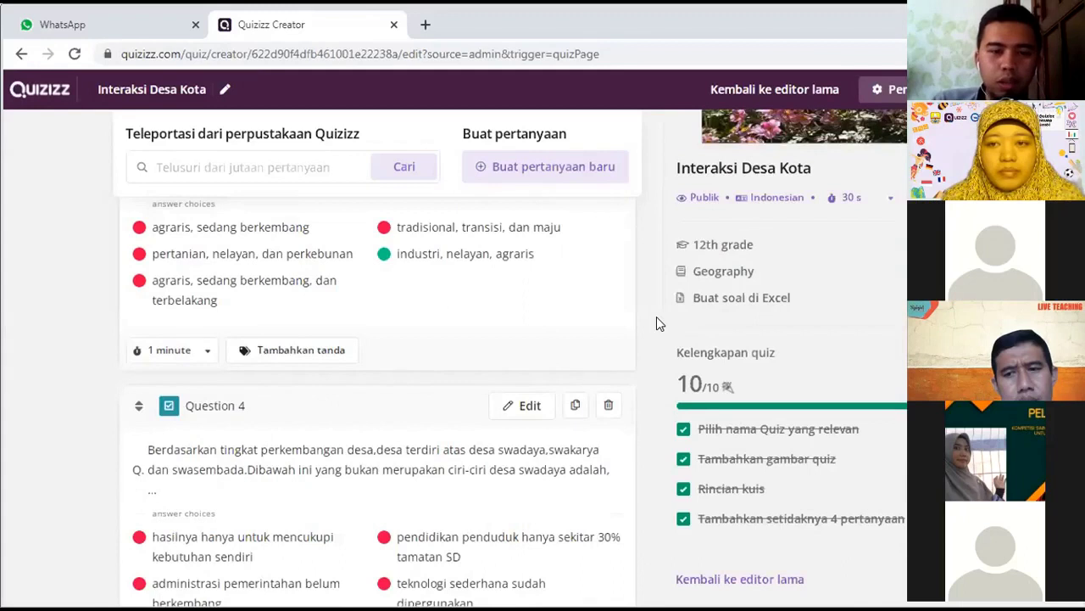
scroll(656, 322, "down", 3)
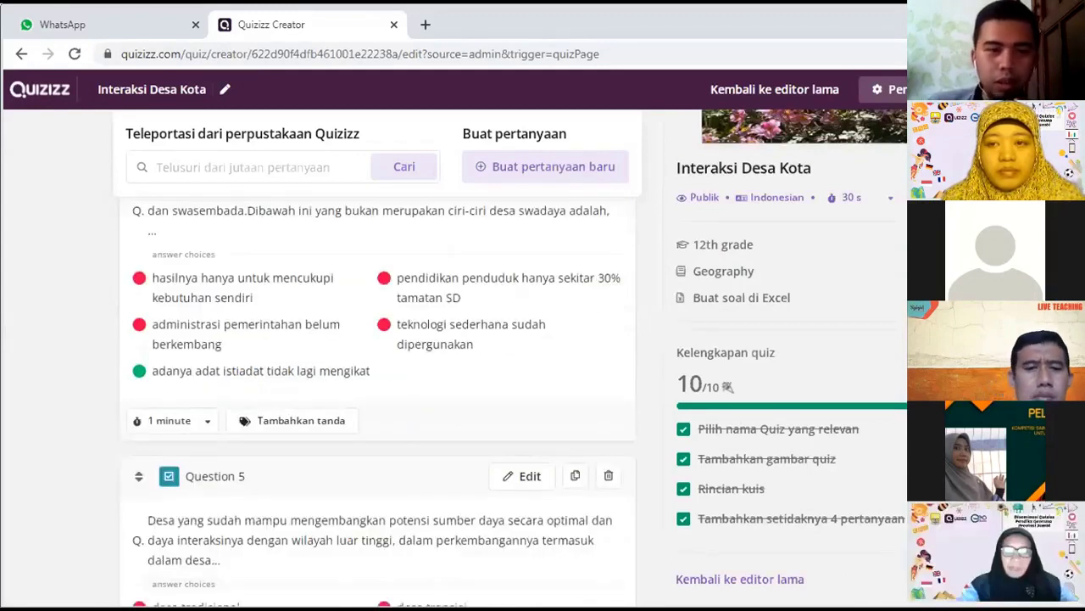
scroll(320, 449, "down", 3)
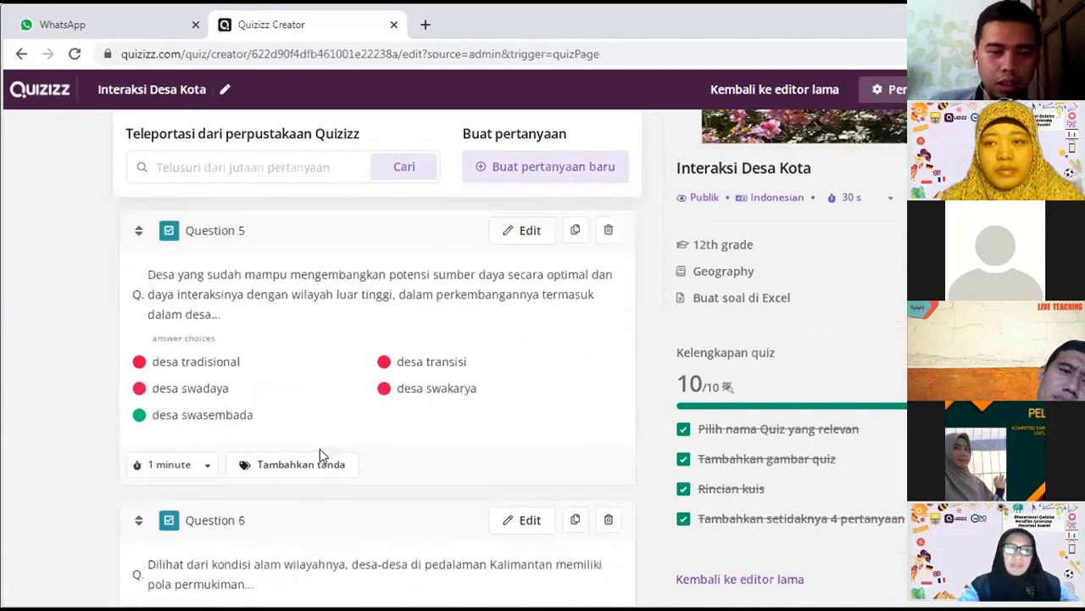
scroll(320, 449, "down", 20)
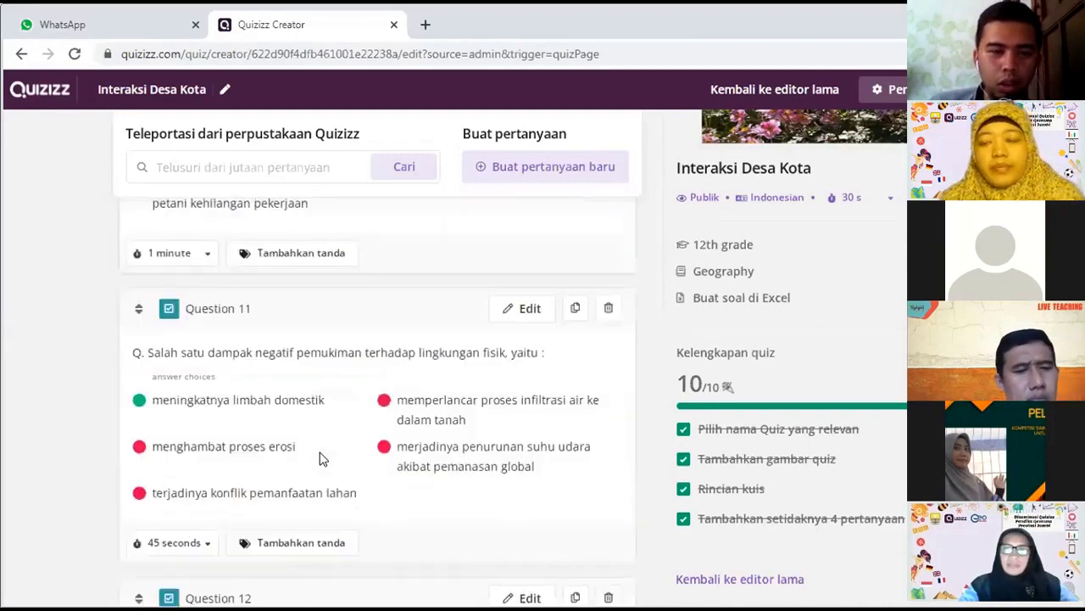
scroll(319, 458, "down", 15)
scroll(323, 464, "down", 10)
scroll(725, 475, "up", 3)
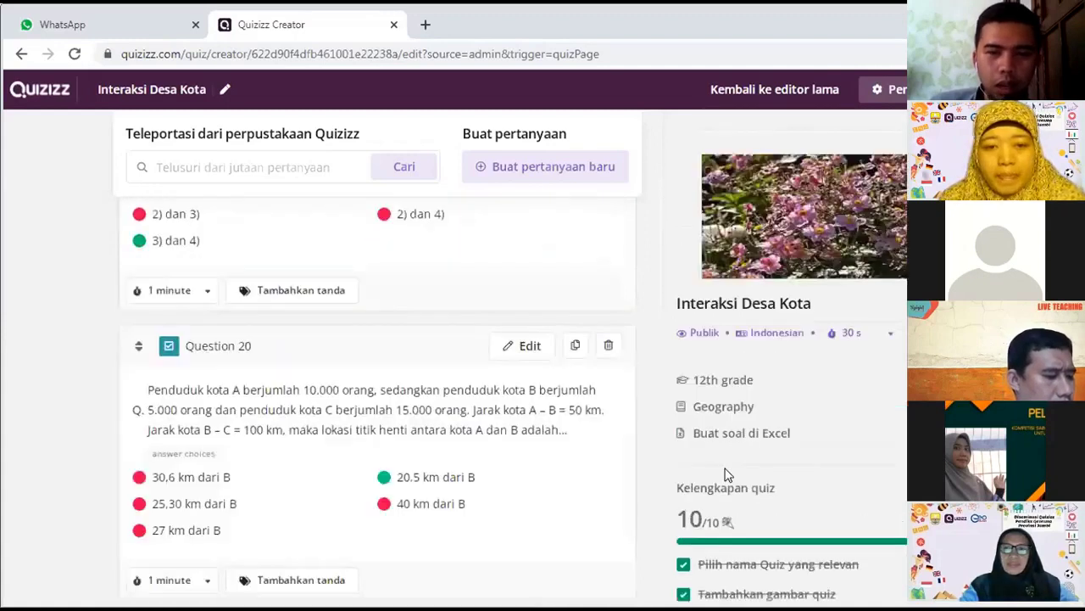
scroll(534, 473, "up", 15)
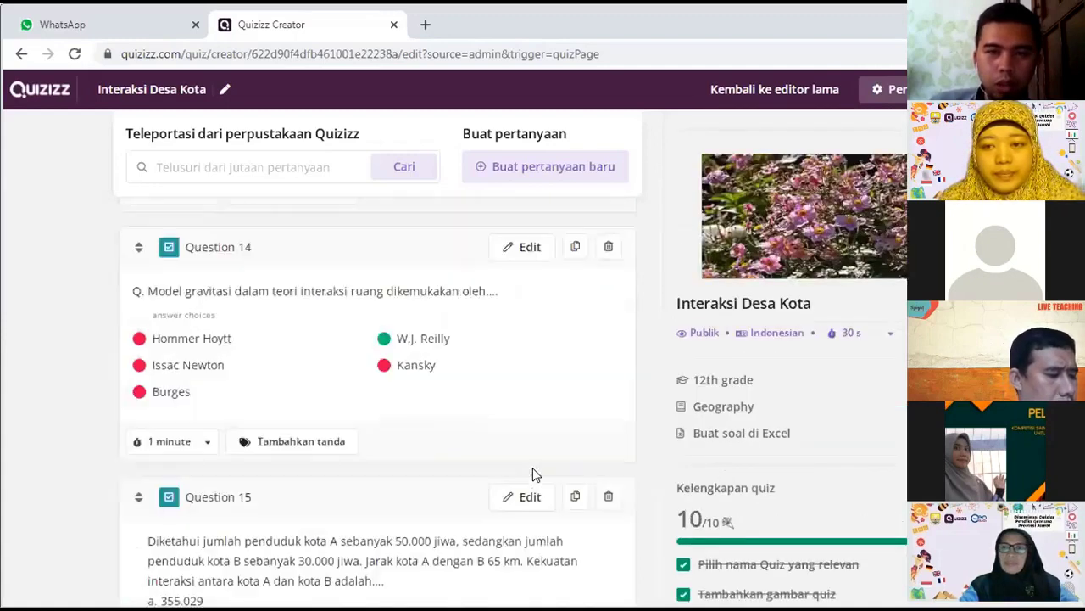
scroll(534, 473, "up", 20)
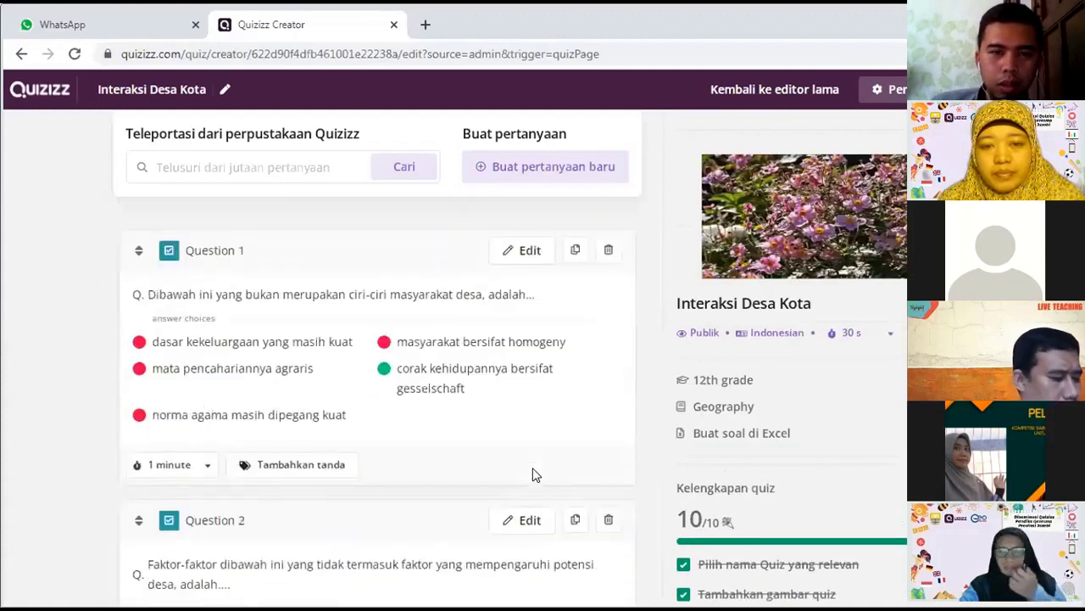
Edit question 1 and insert the picture of a village among green terraced hills from an image search for "desa indonesia"
left_click(529, 252)
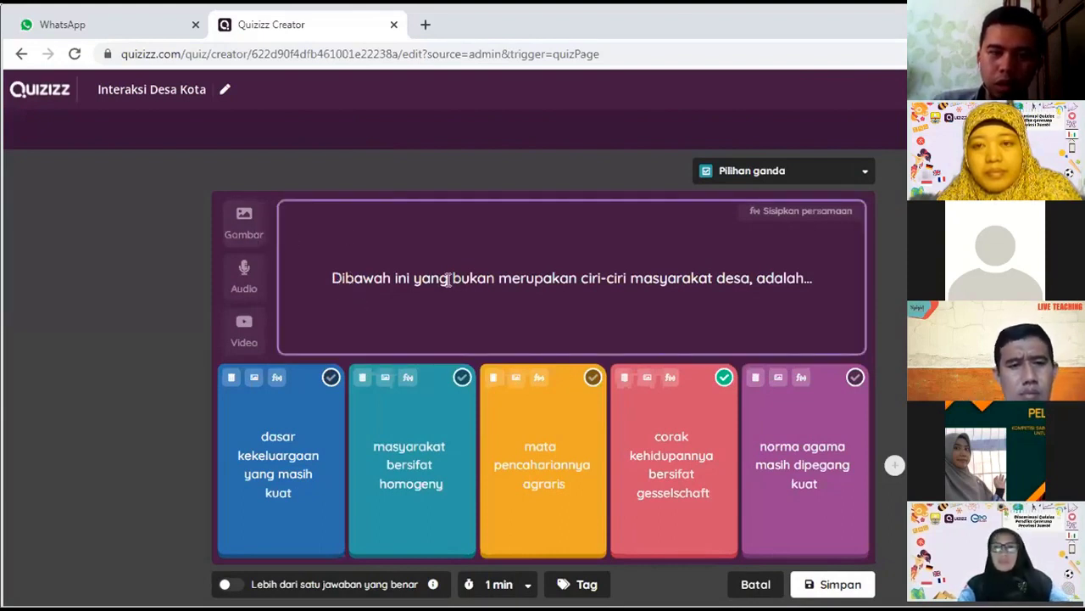
left_click(241, 239)
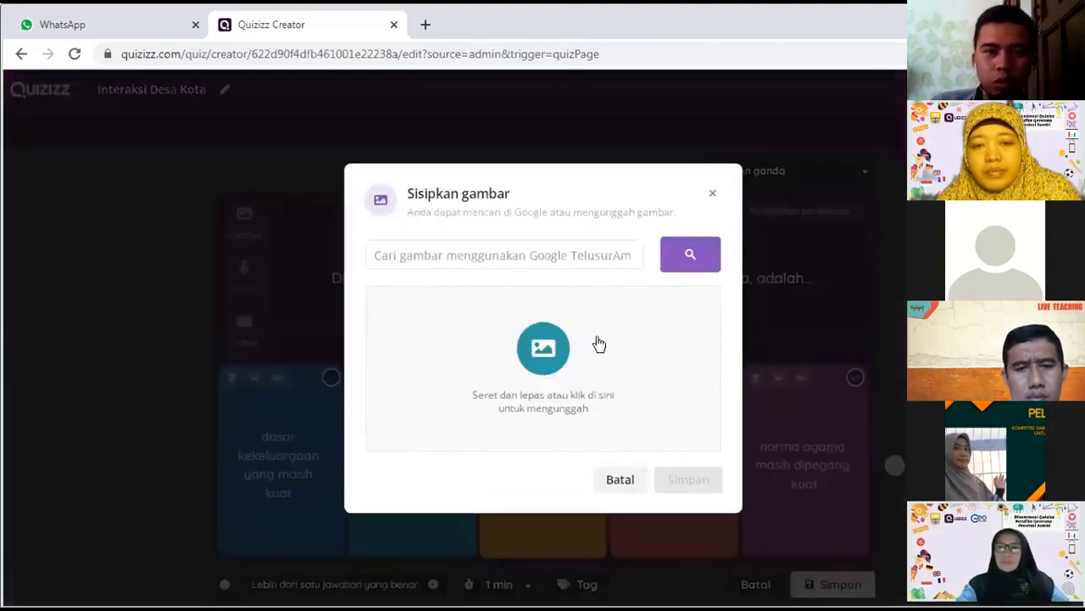
left_click(564, 253)
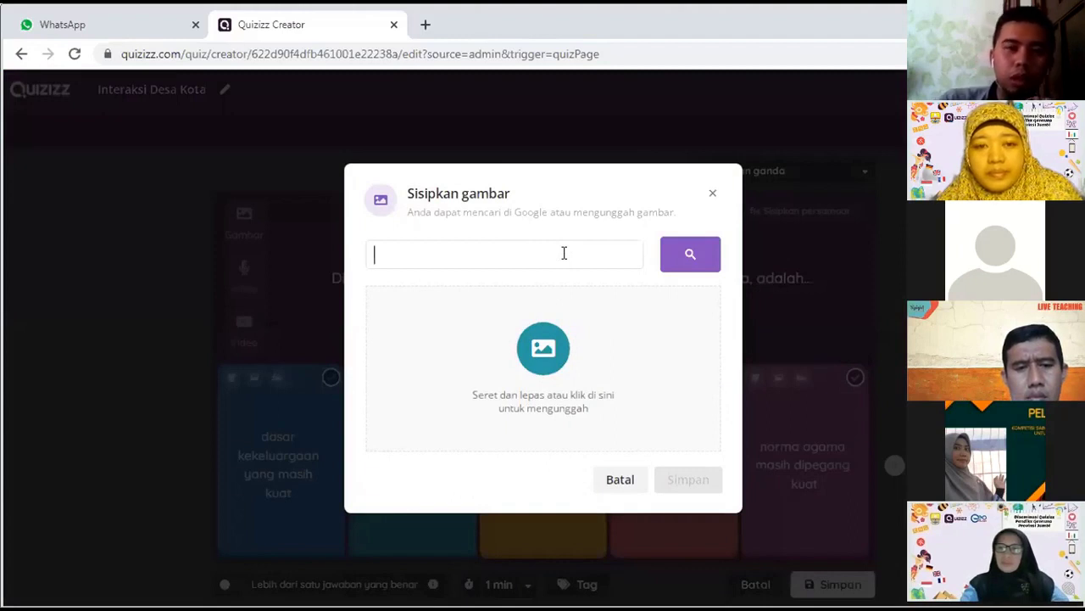
type("desa")
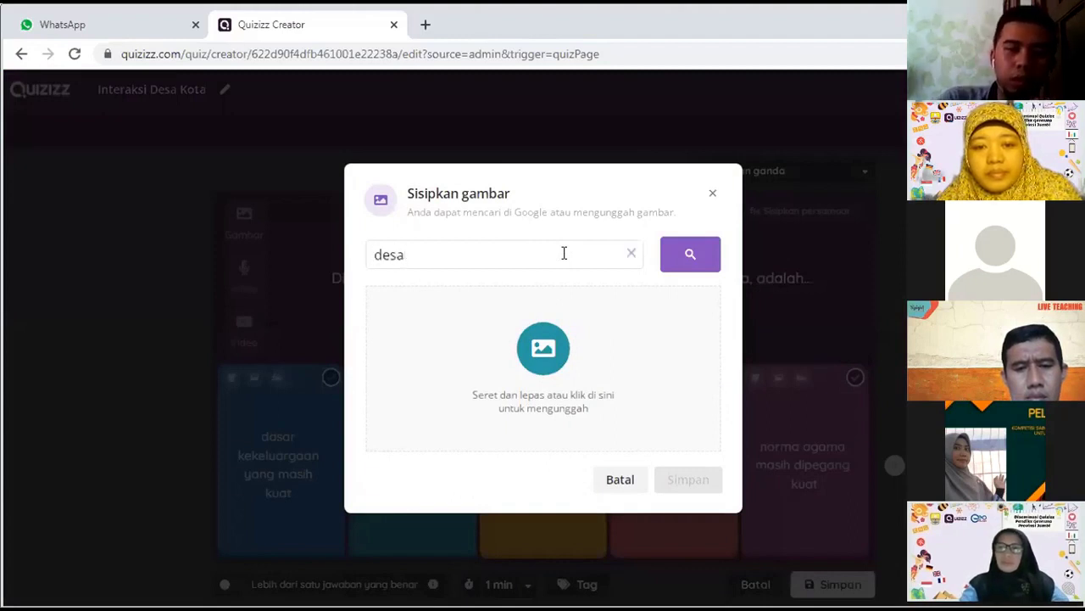
type(" indonesia")
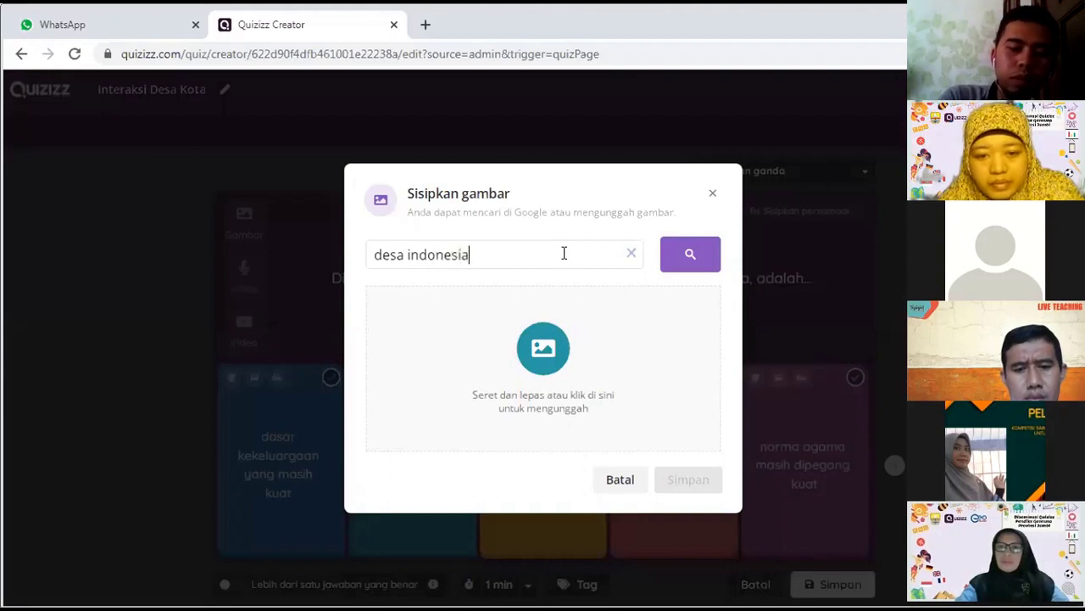
key("Return")
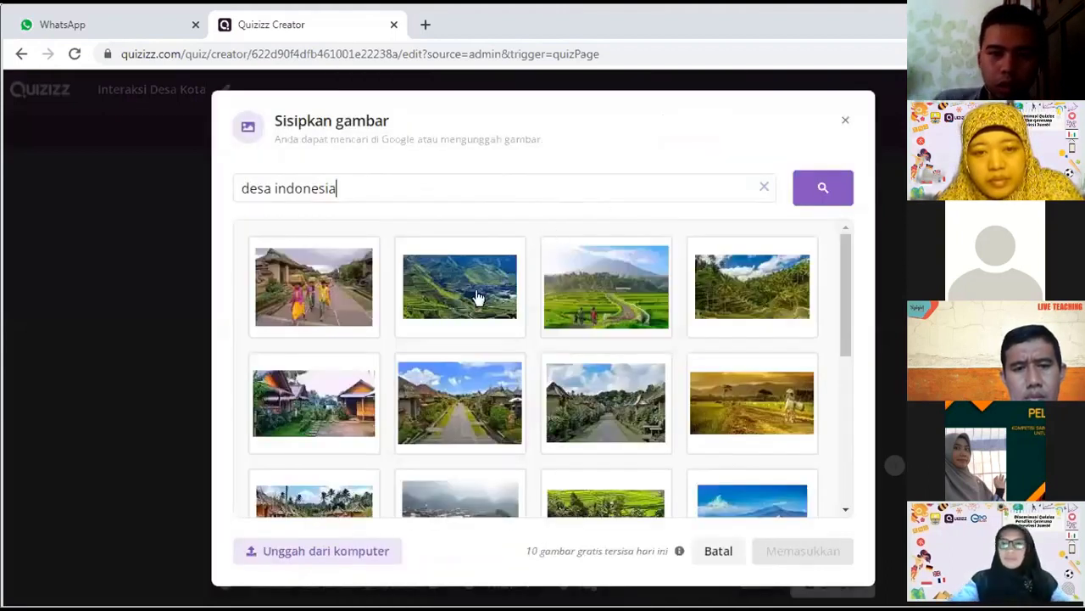
left_click(434, 284)
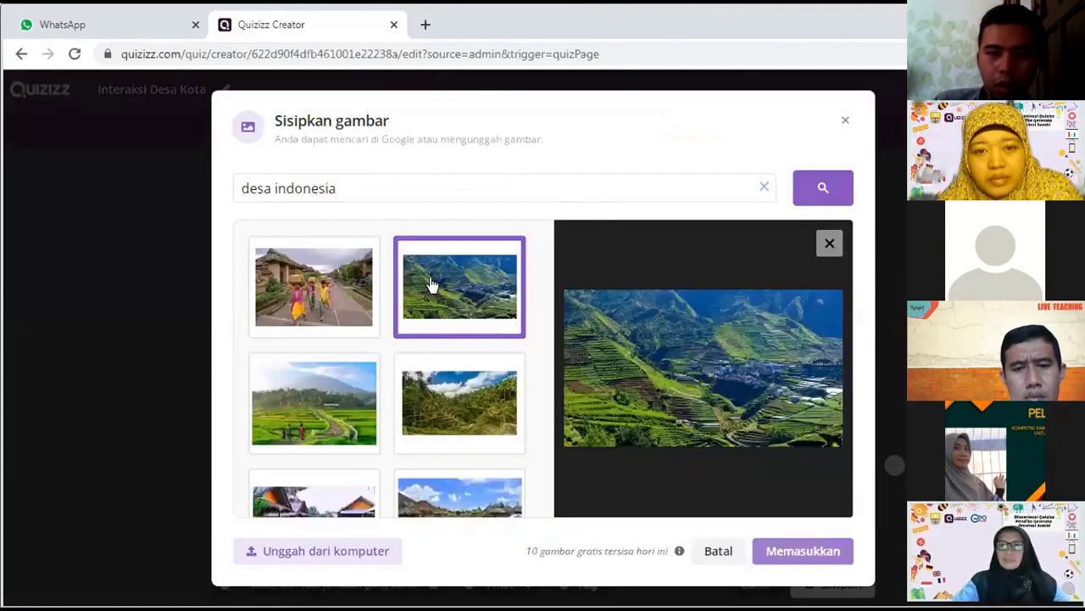
left_click(784, 552)
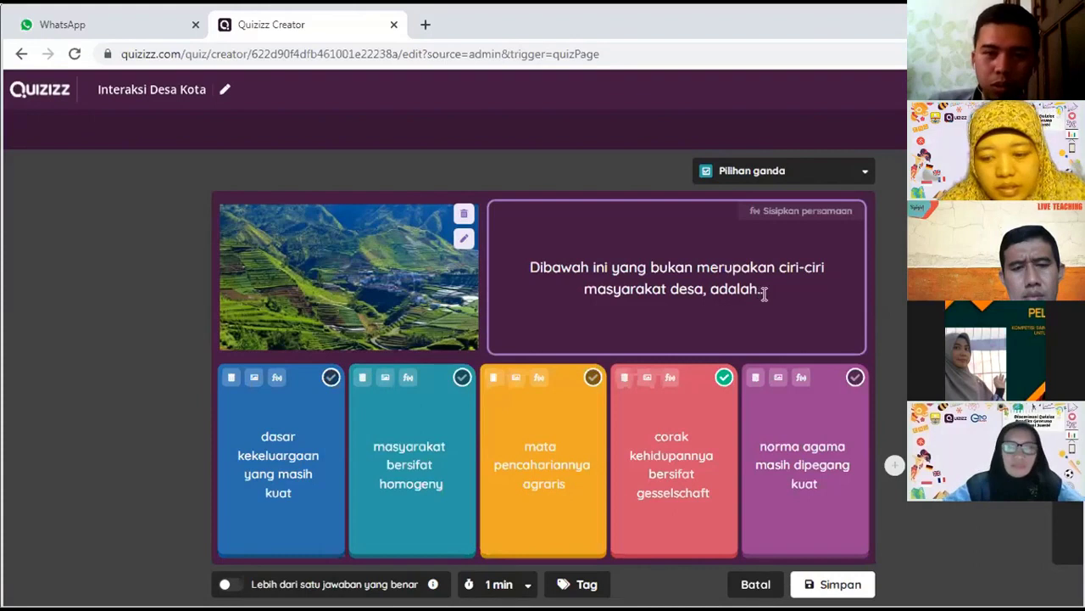
Set question 1's time limit to 30 seconds
left_click(712, 323)
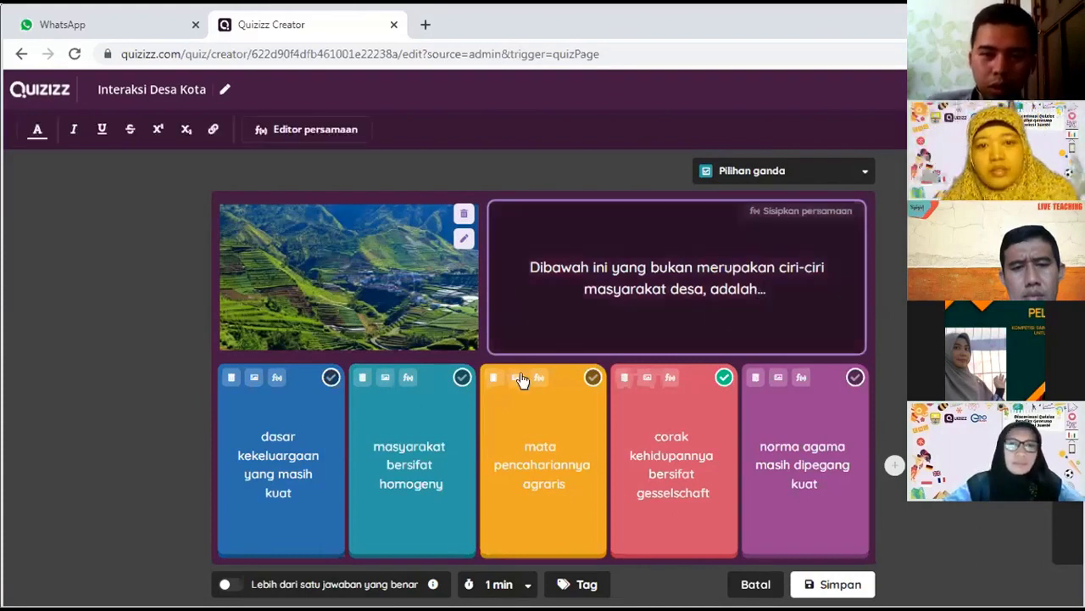
left_click(509, 584)
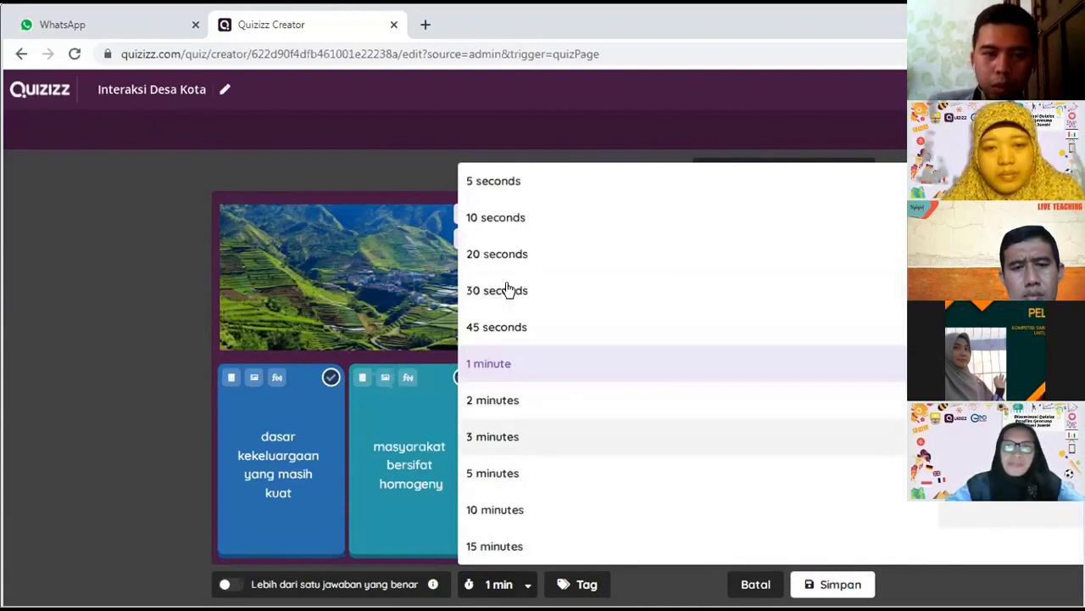
left_click(507, 290)
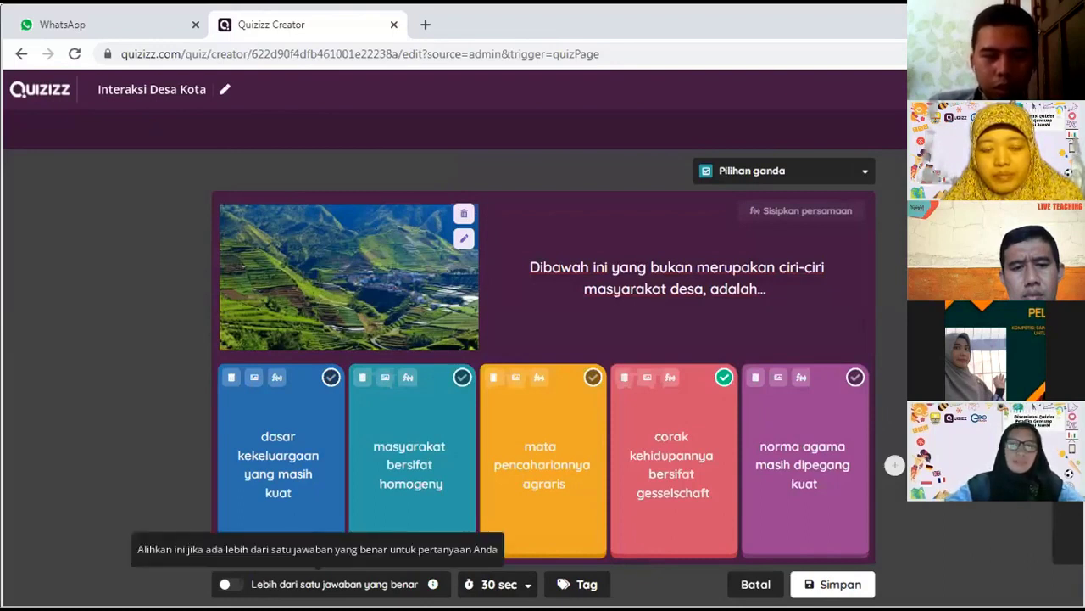
Save question 1 with a single correct answer allowed and review it in the question list
left_click(225, 583)
left_click(225, 583)
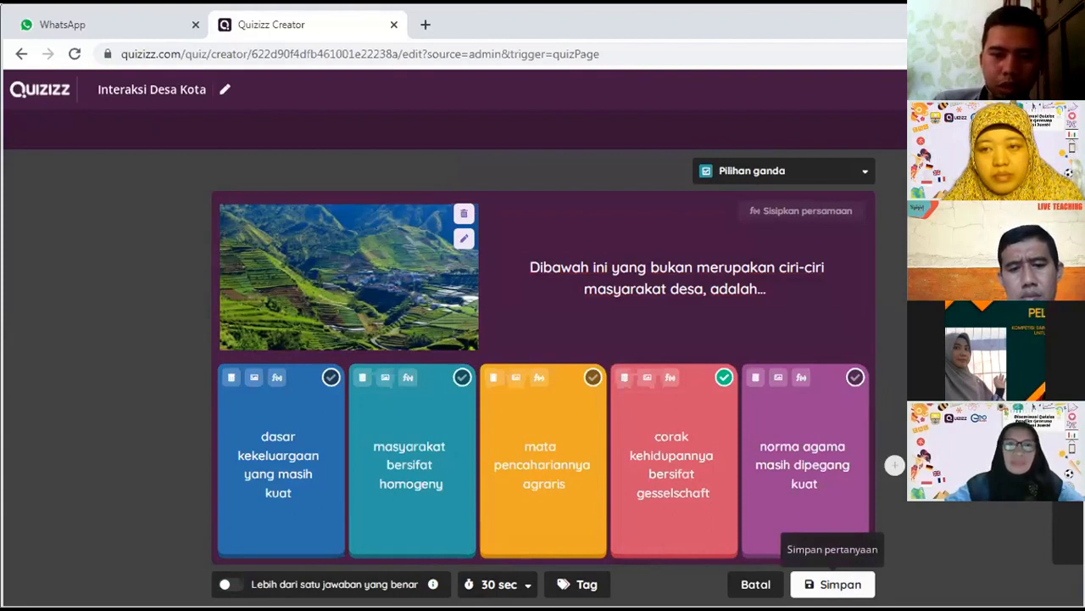
left_click(835, 583)
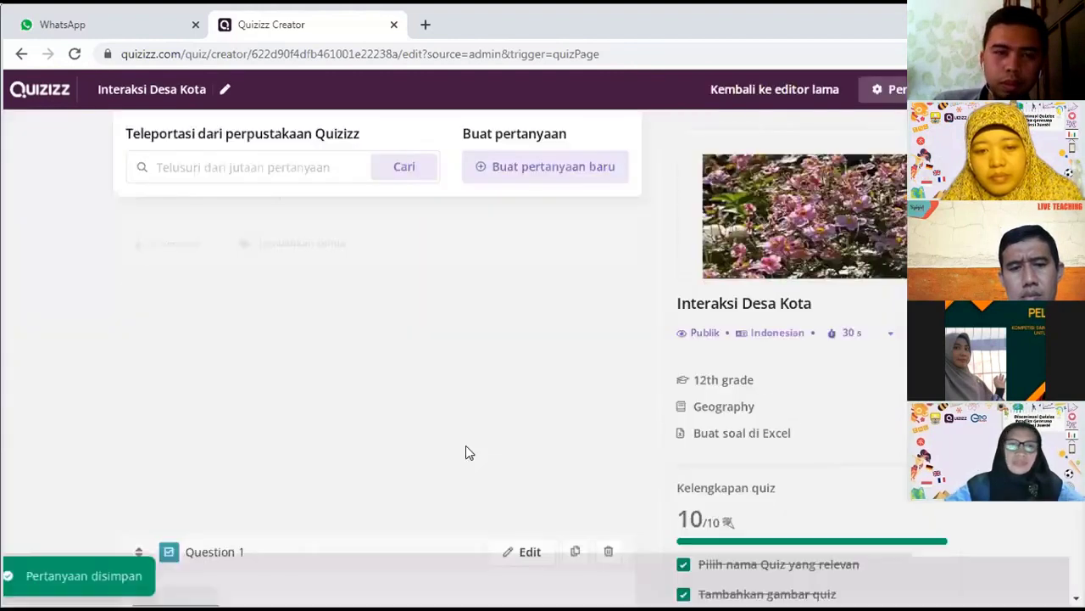
scroll(426, 466, "down", 6)
scroll(255, 218, "up", 4)
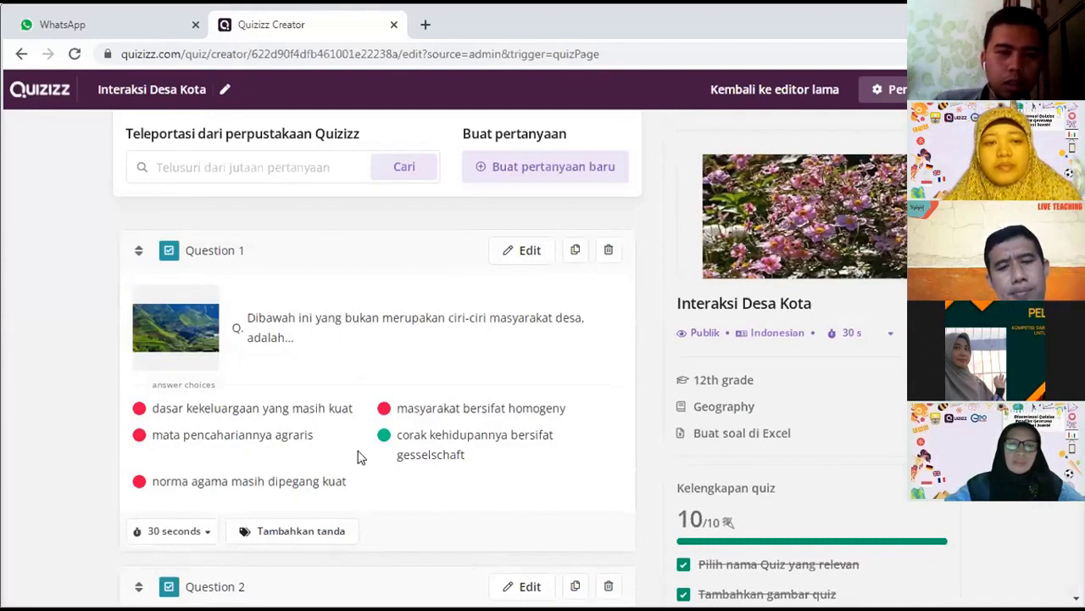
scroll(378, 383, "down", 1)
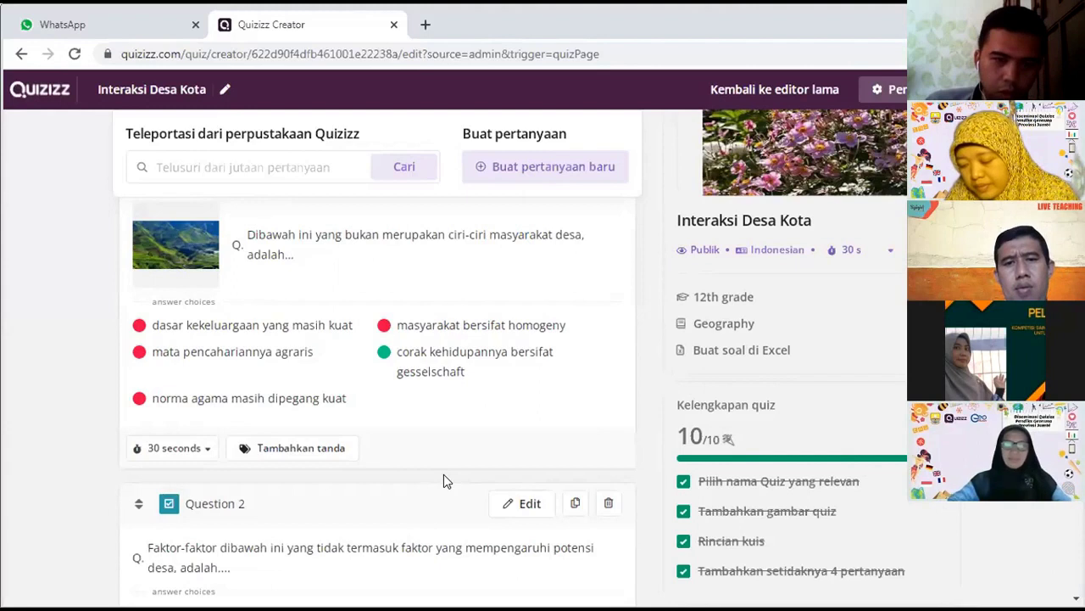
scroll(444, 480, "down", 3)
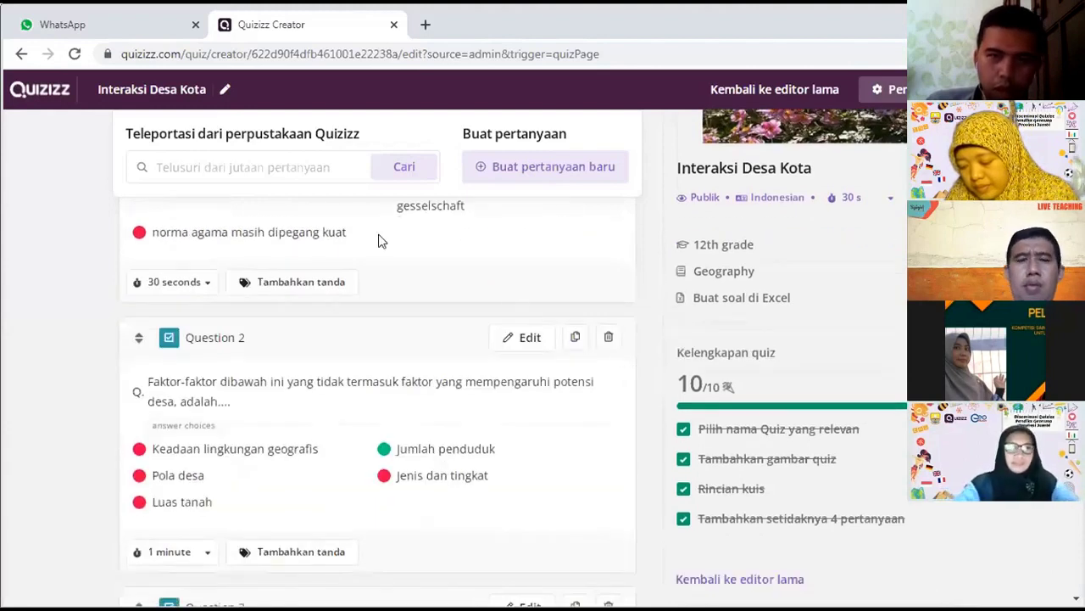
scroll(416, 335, "up", 3)
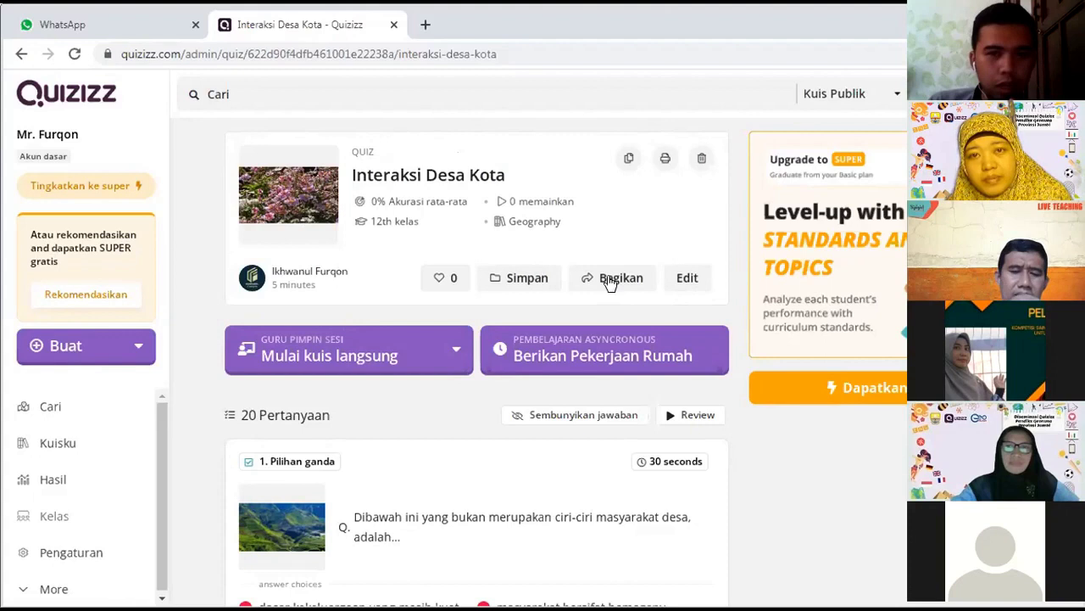
Reopen the copied quiz for editing and set question 2's time limit to 30 seconds
left_click(683, 282)
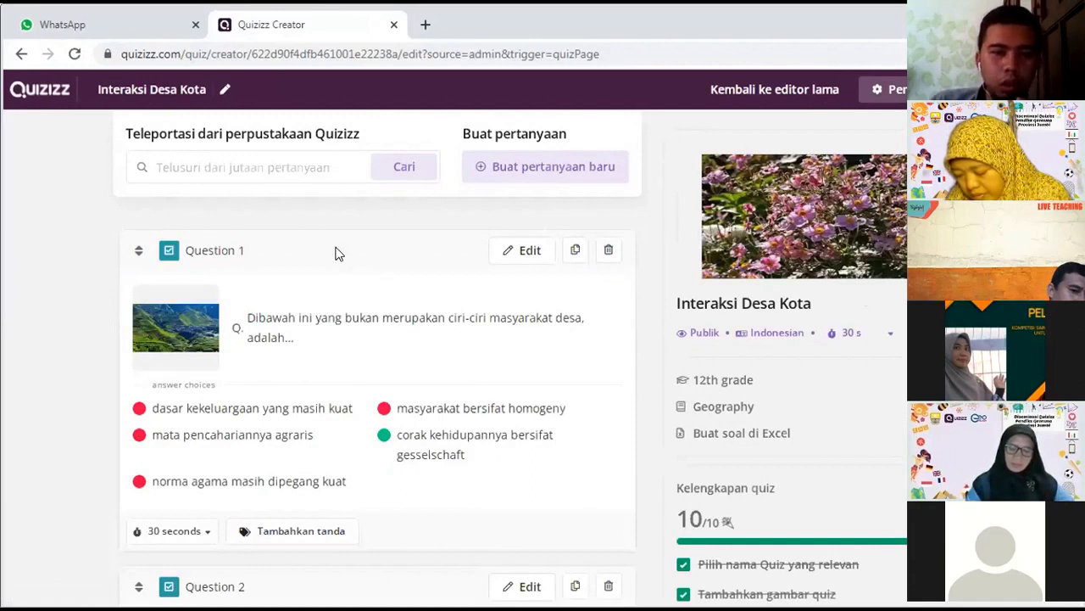
scroll(356, 242, "down", 1)
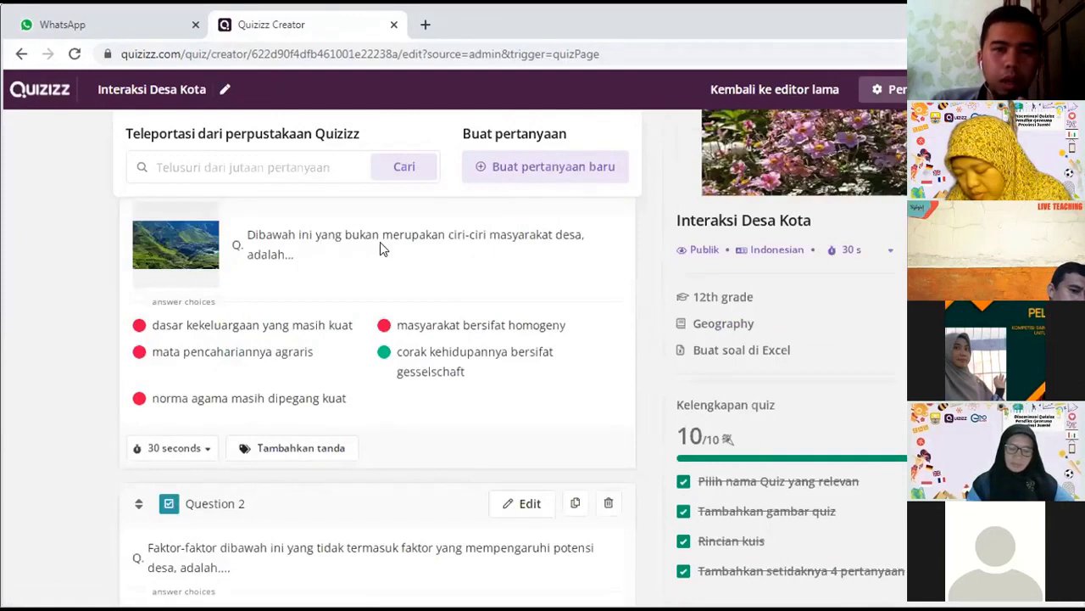
scroll(380, 242, "up", 1)
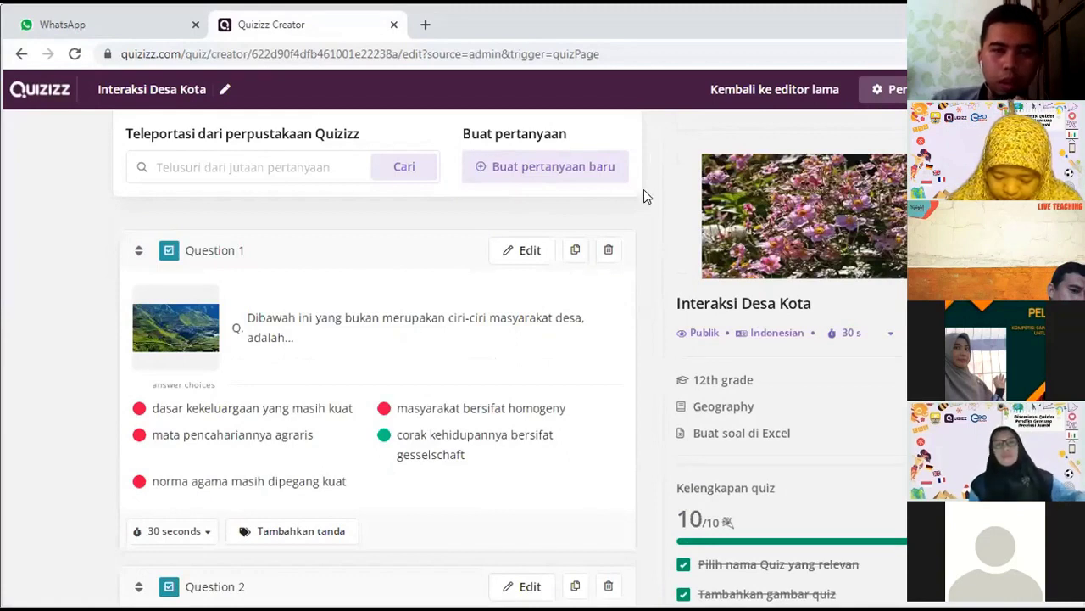
scroll(627, 318, "down", 1)
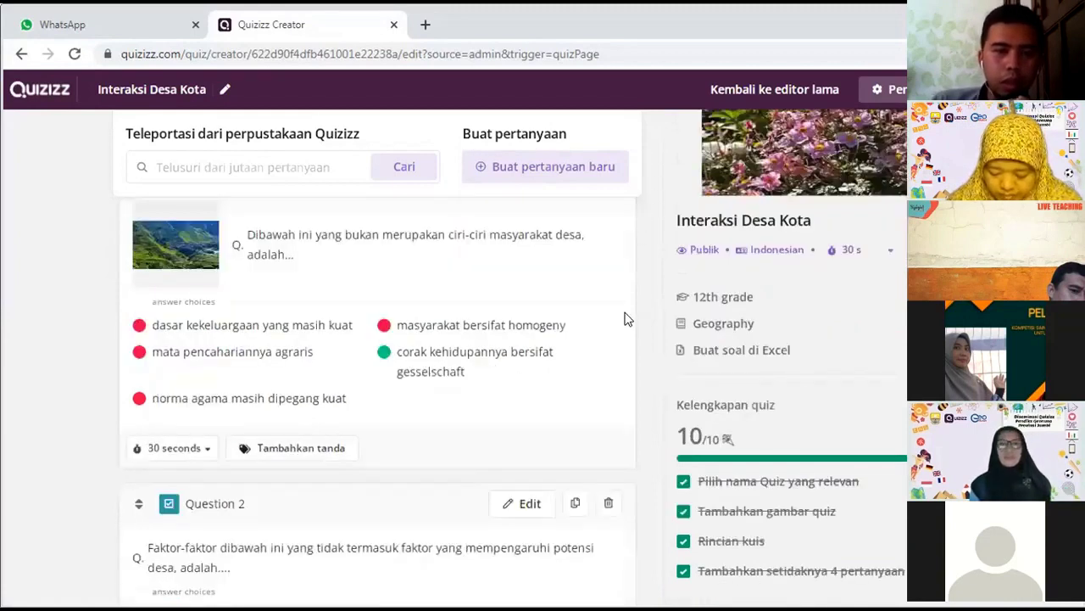
scroll(625, 317, "down", 1)
scroll(223, 334, "down", 1)
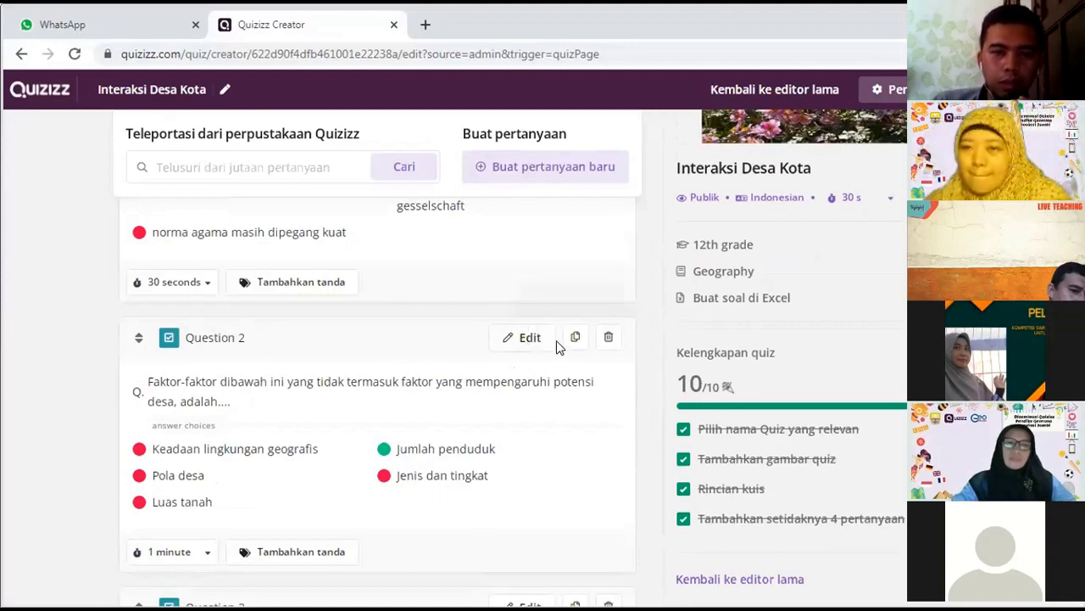
left_click(514, 329)
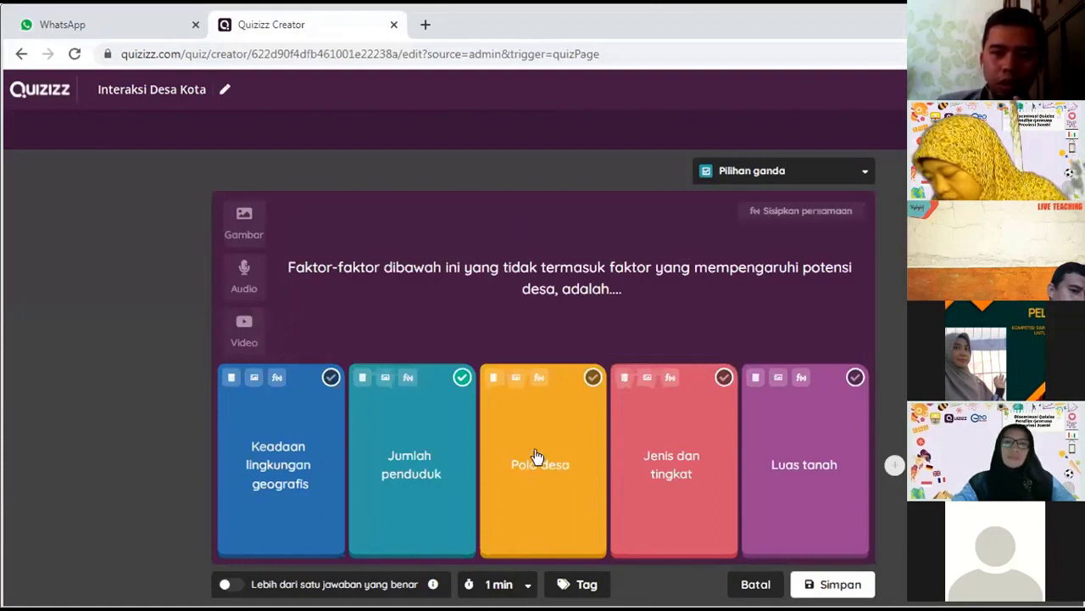
left_click(499, 583)
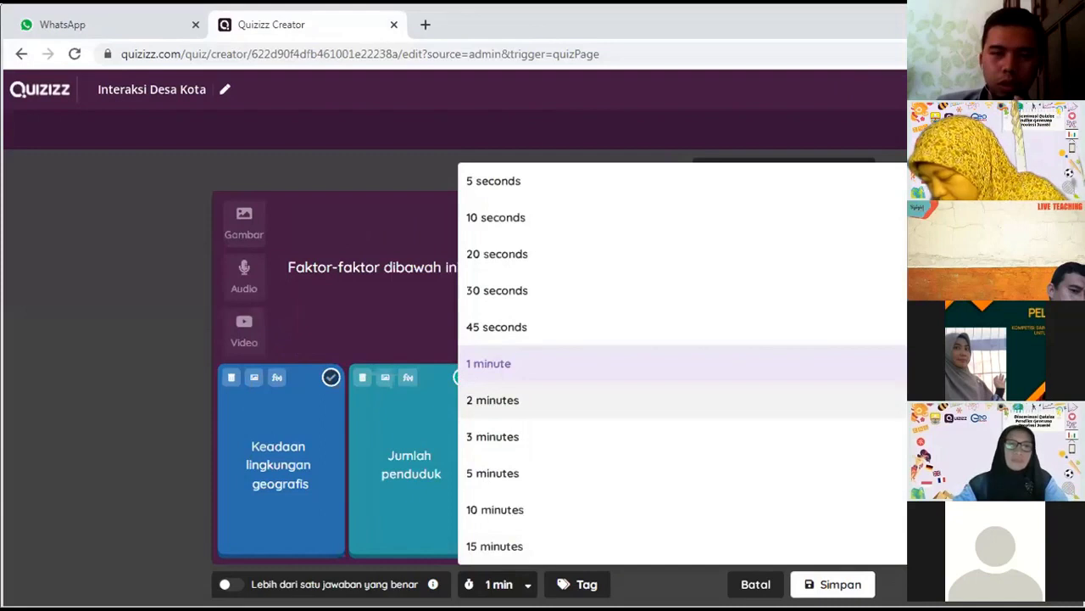
left_click(496, 290)
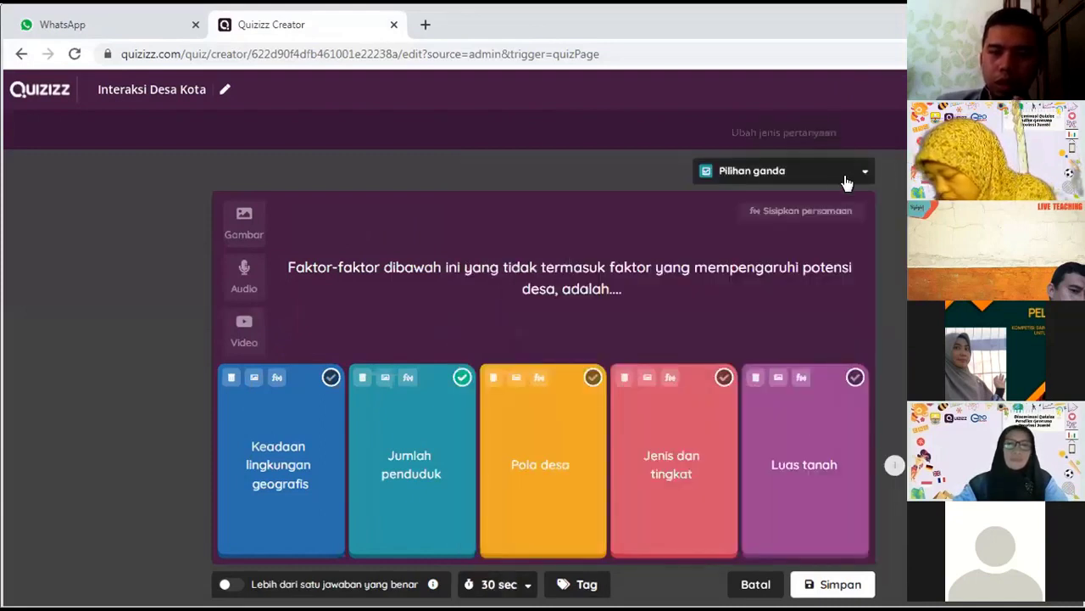
Try out the Survei and Isian singkat question types on question 2
left_click(847, 180)
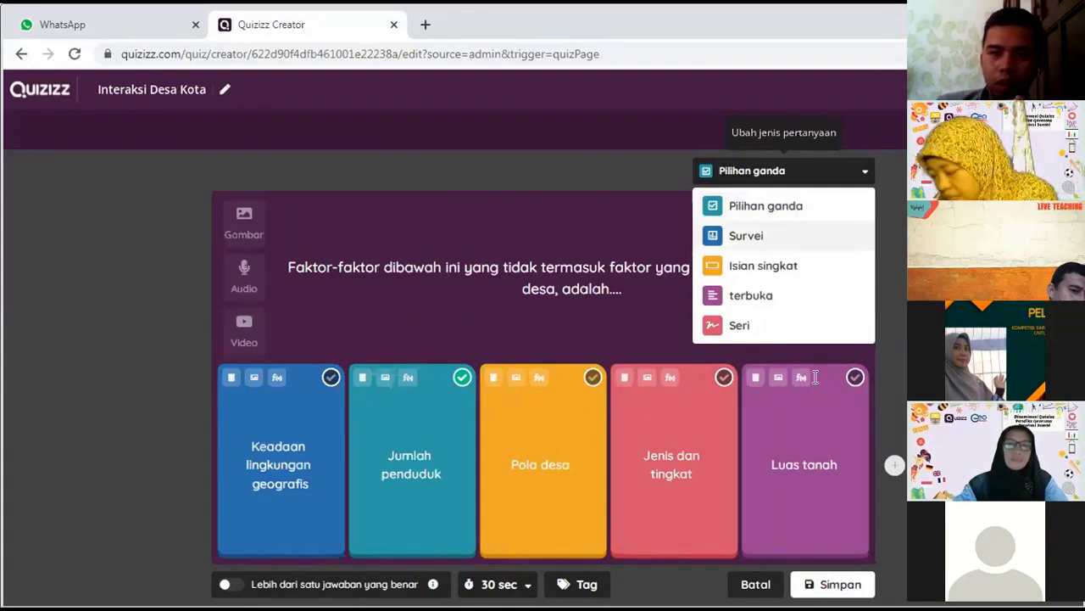
key("Return")
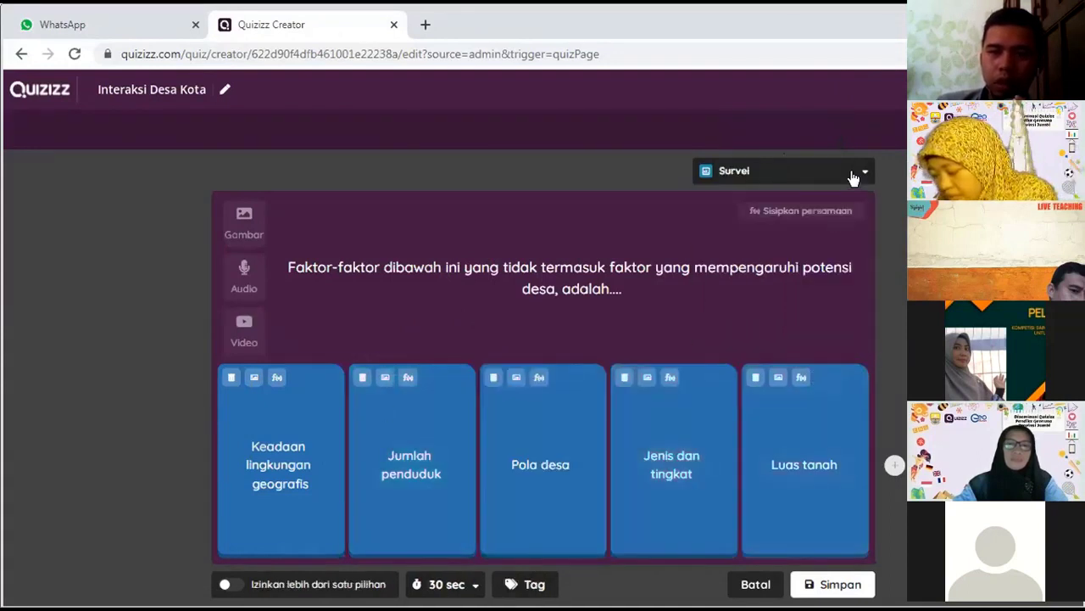
left_click(853, 175)
key("Down")
key("Return")
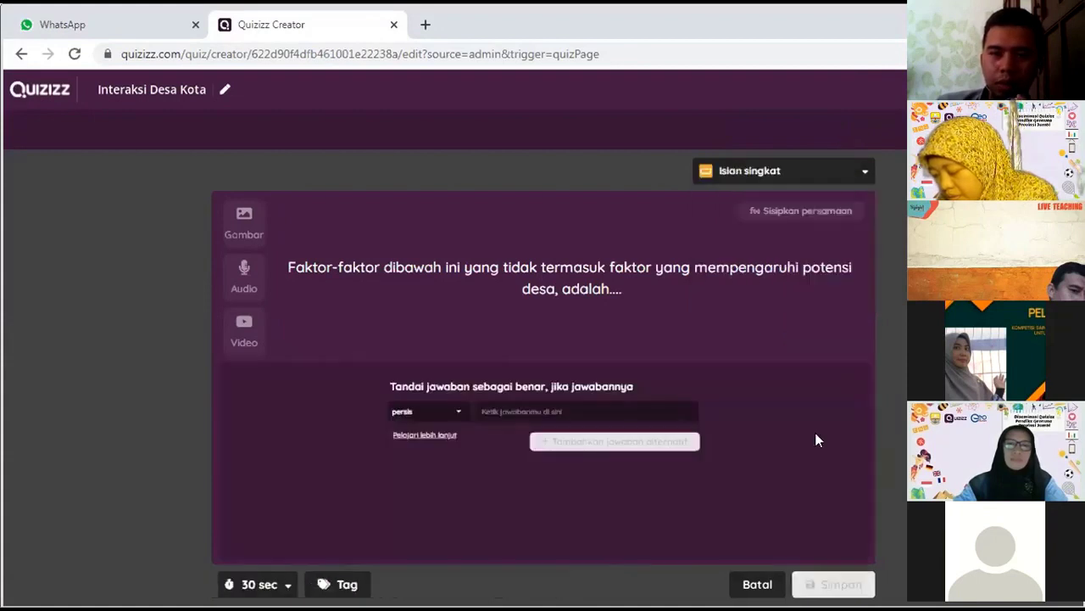
Change question 2 to the open-ended type "terbuka", keep the 30-second limit and save the question
left_click(853, 176)
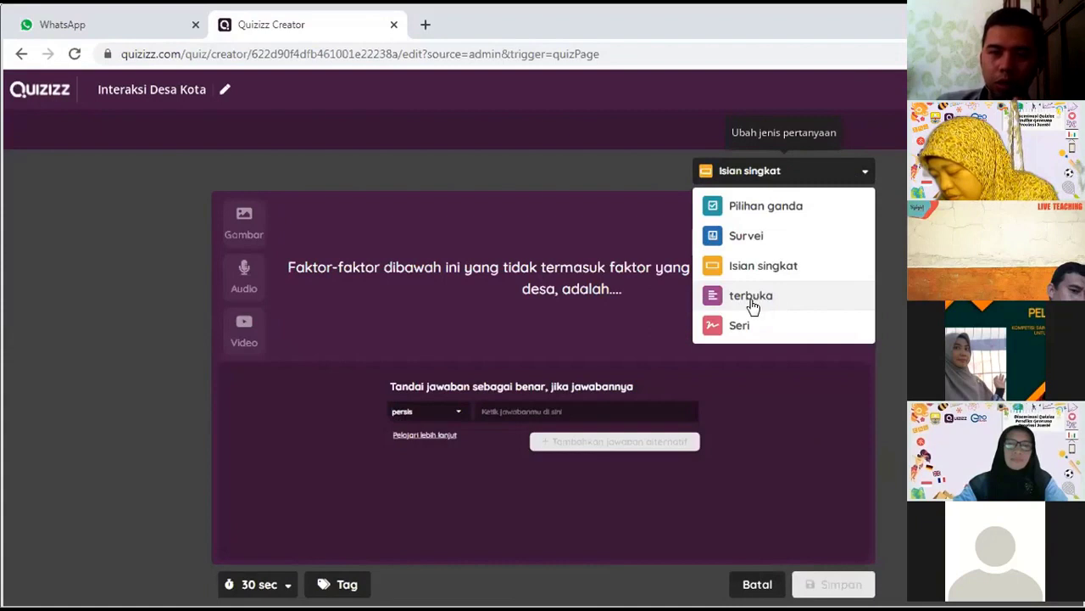
left_click(752, 297)
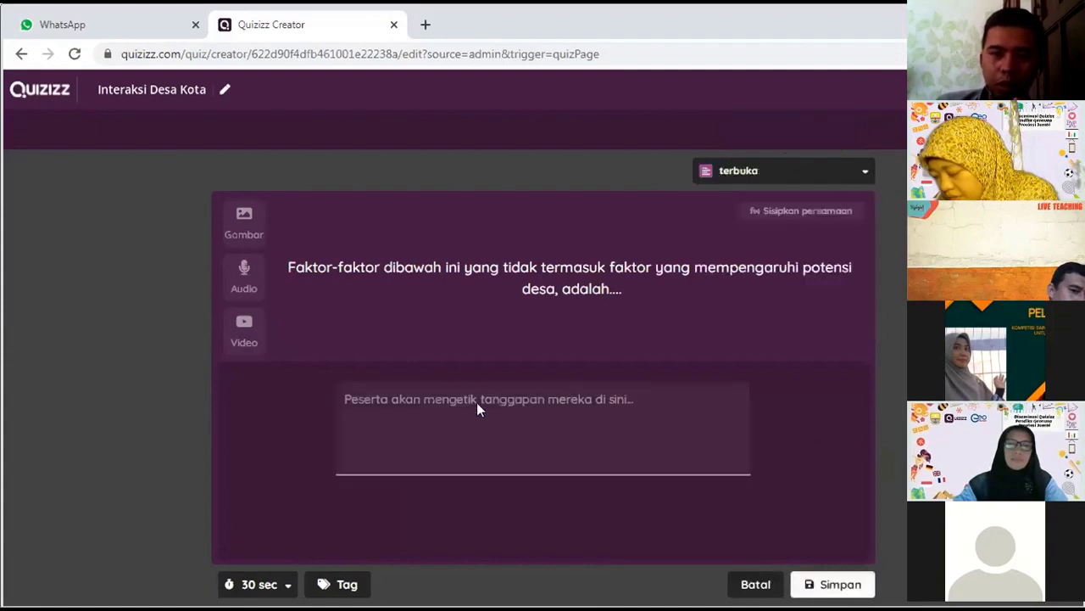
left_click(845, 168)
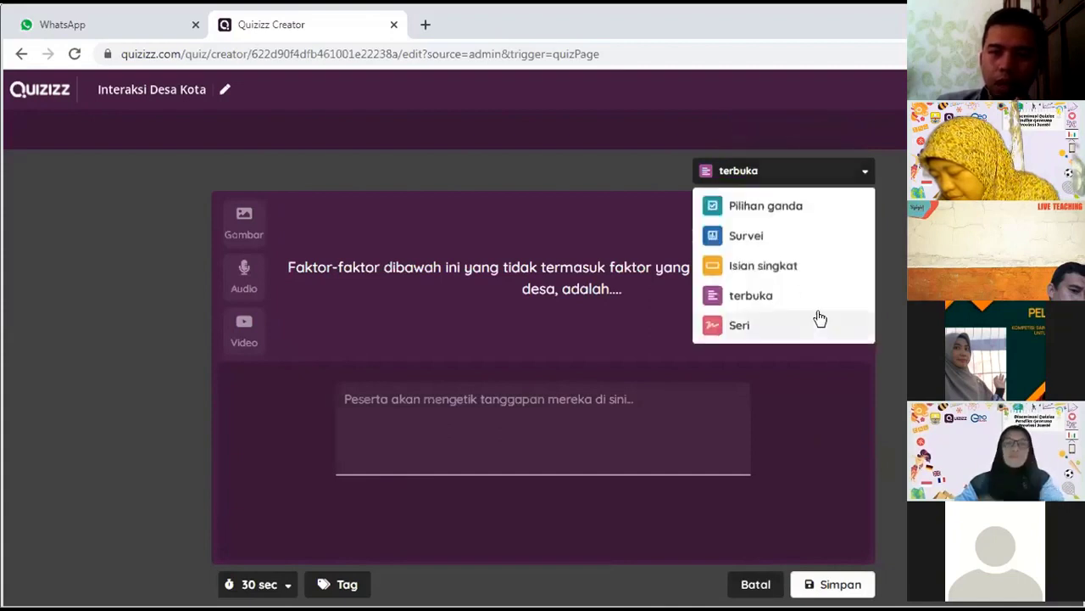
left_click(746, 299)
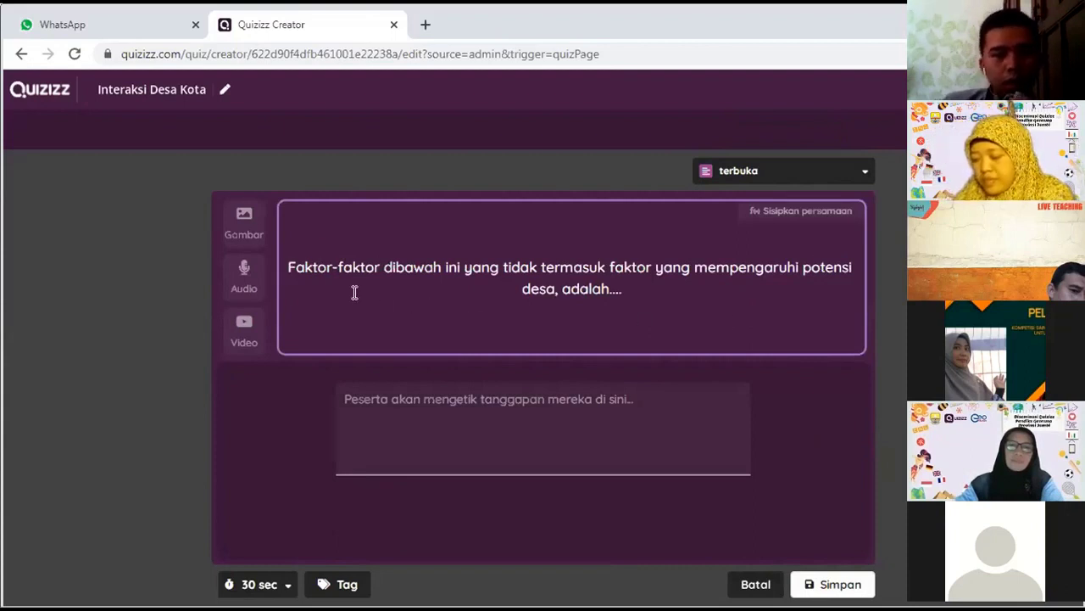
left_click(391, 414)
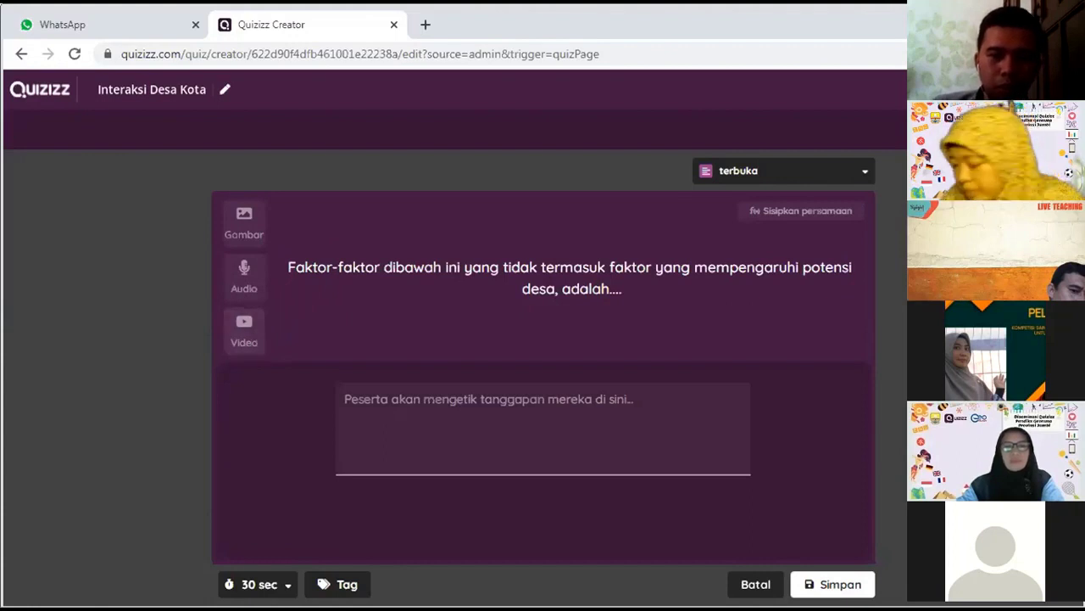
left_click(259, 584)
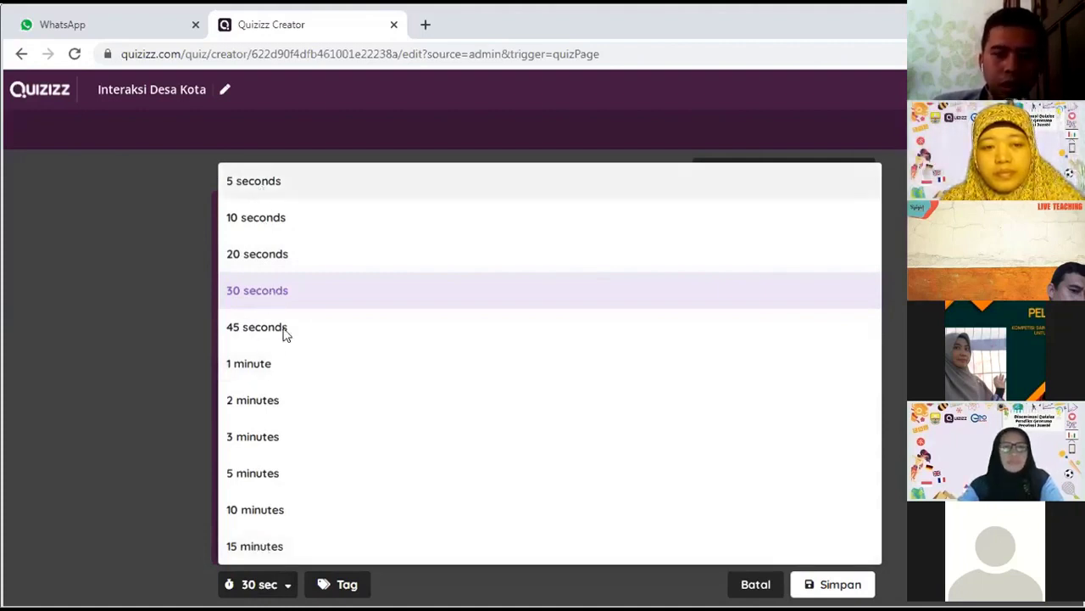
left_click(424, 290)
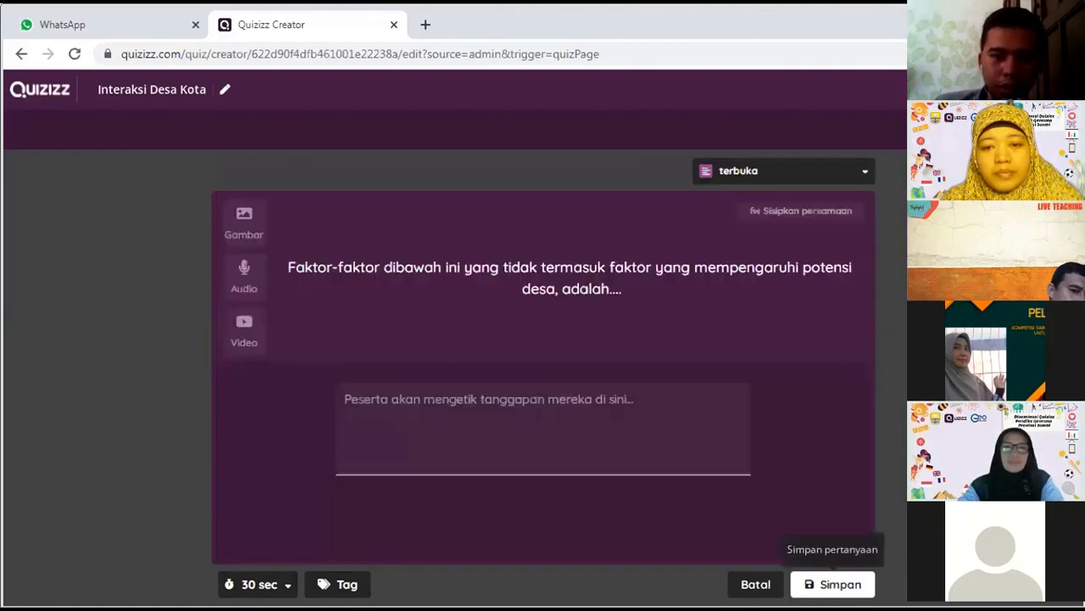
left_click(833, 583)
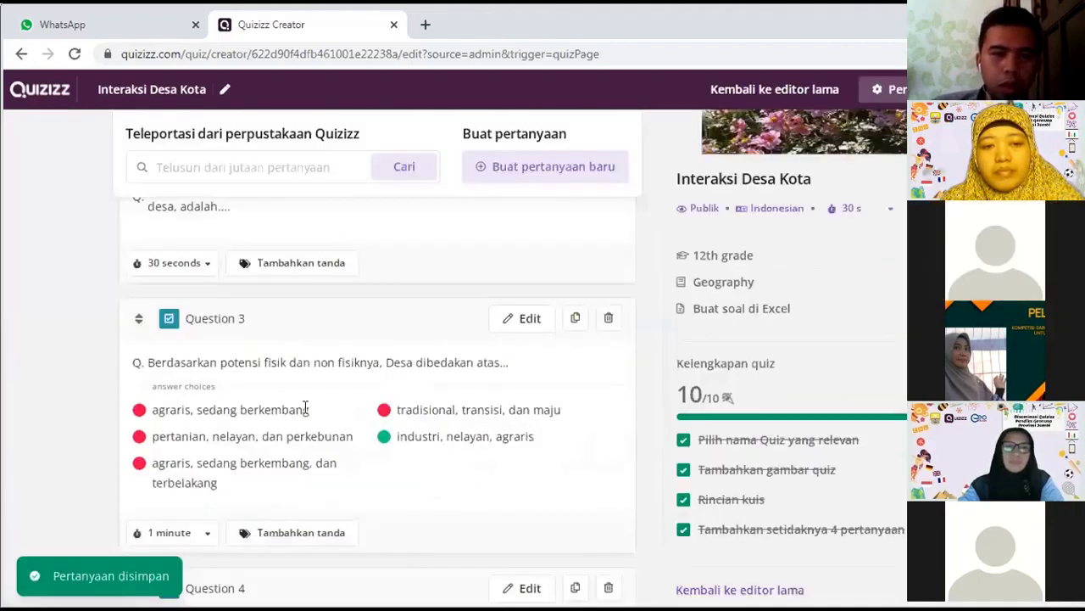
scroll(305, 408, "up", 3)
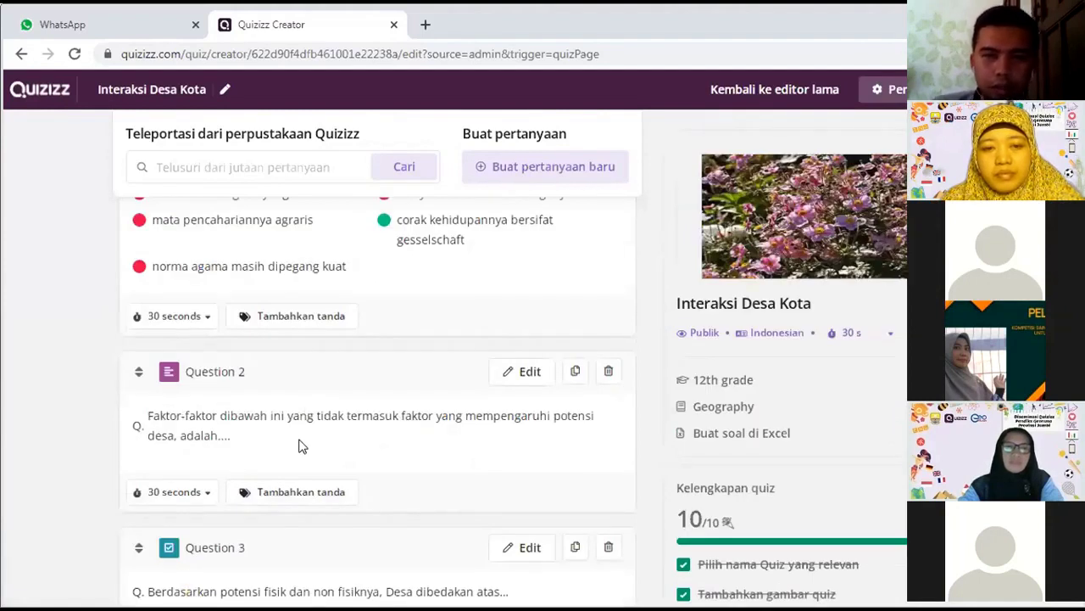
scroll(299, 445, "up", 3)
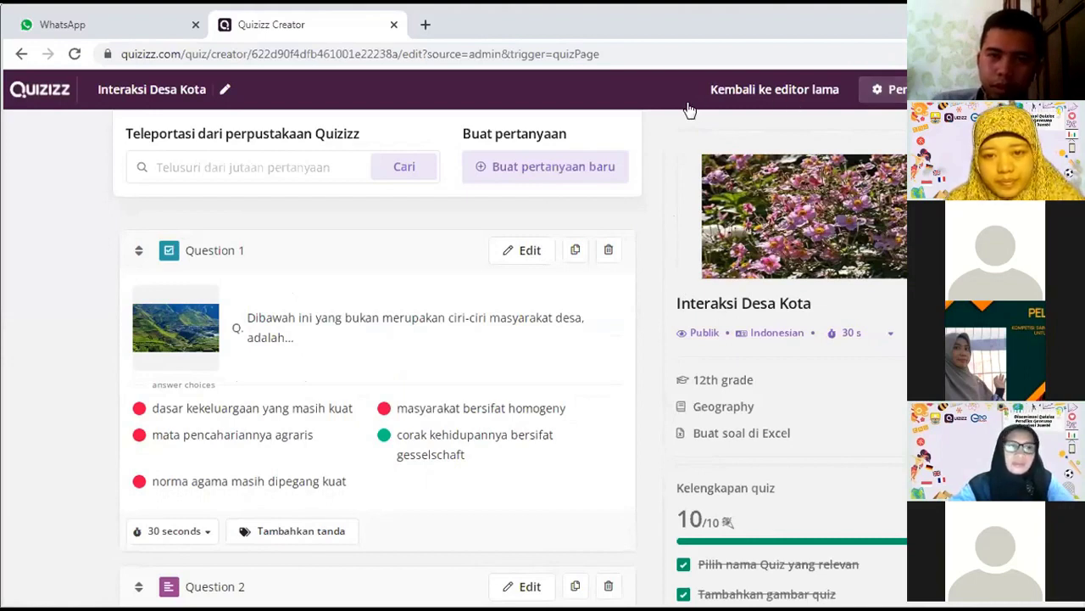
Open the quiz settings and remove the flower picture used as the title image
left_click(884, 82)
left_click(892, 82)
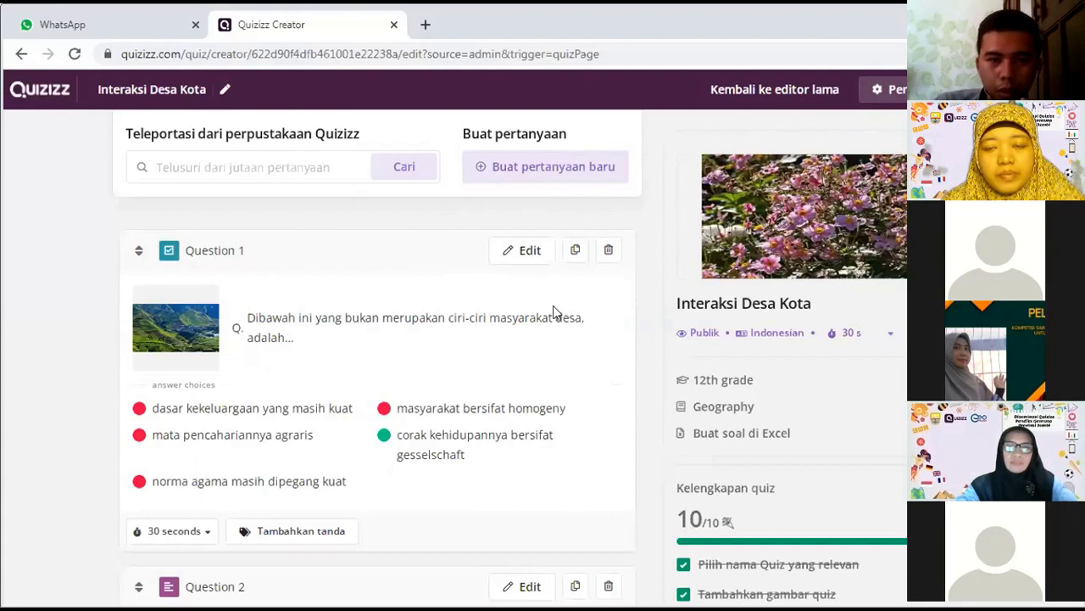
left_click(670, 240)
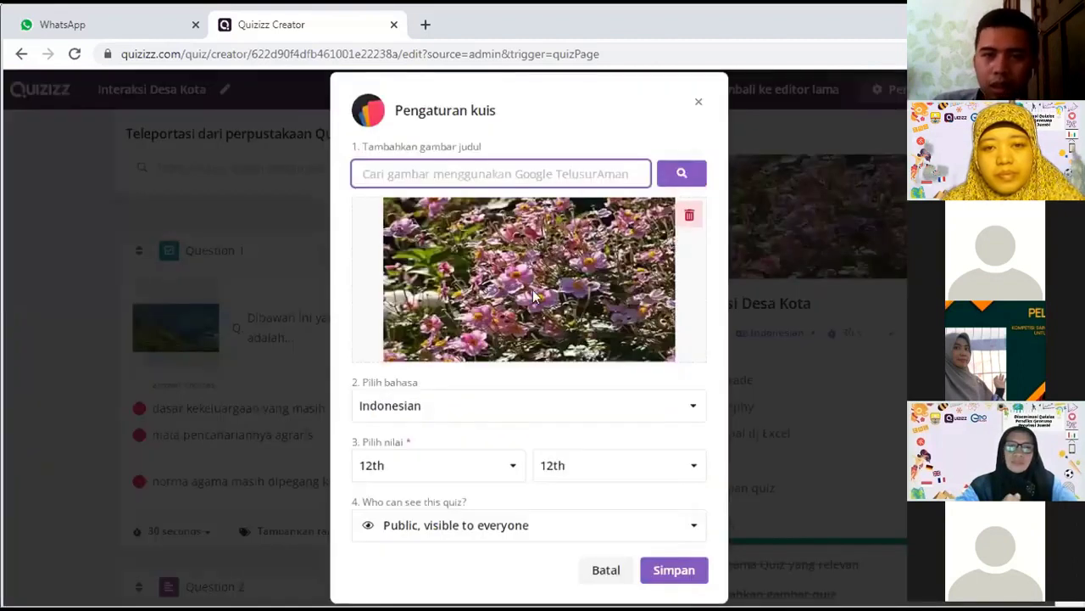
left_click(689, 219)
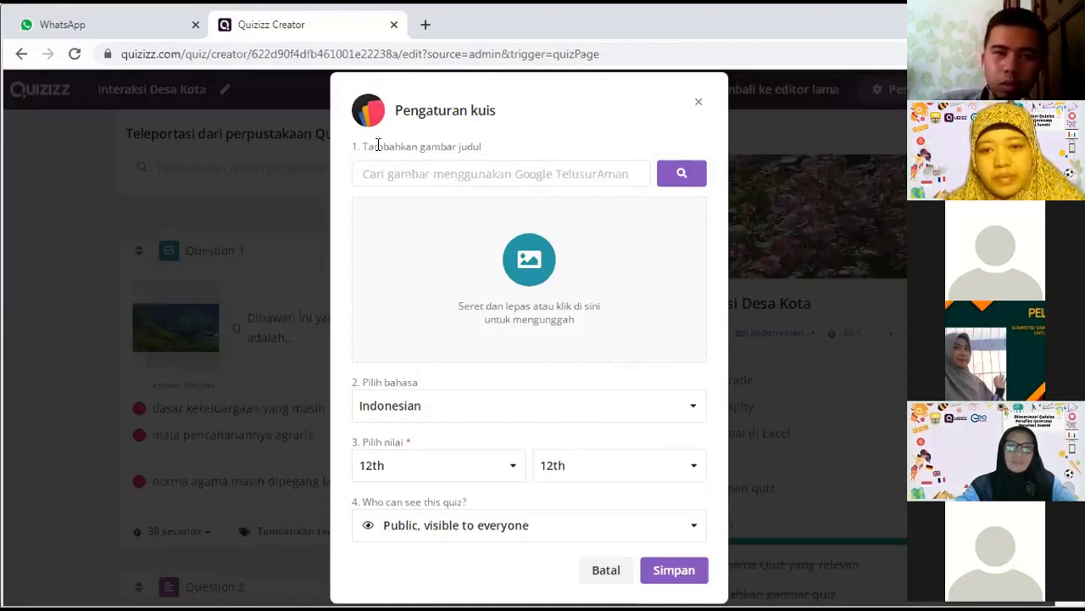
Search title images for "desa kota" and insert the picture blending rice fields and a village house with city skyscrapers
left_click(459, 175)
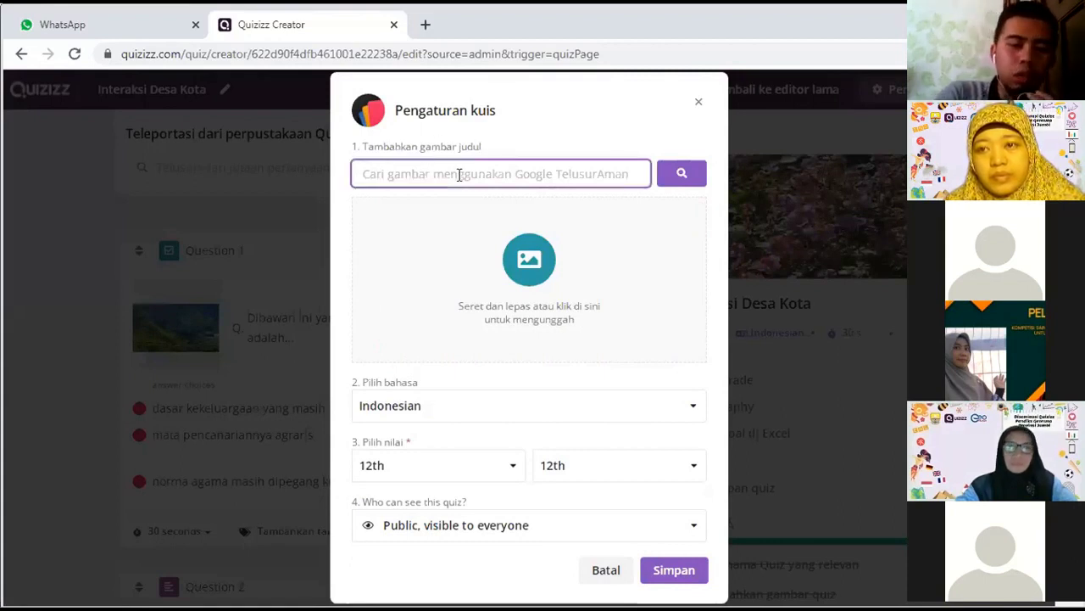
type("desa kot")
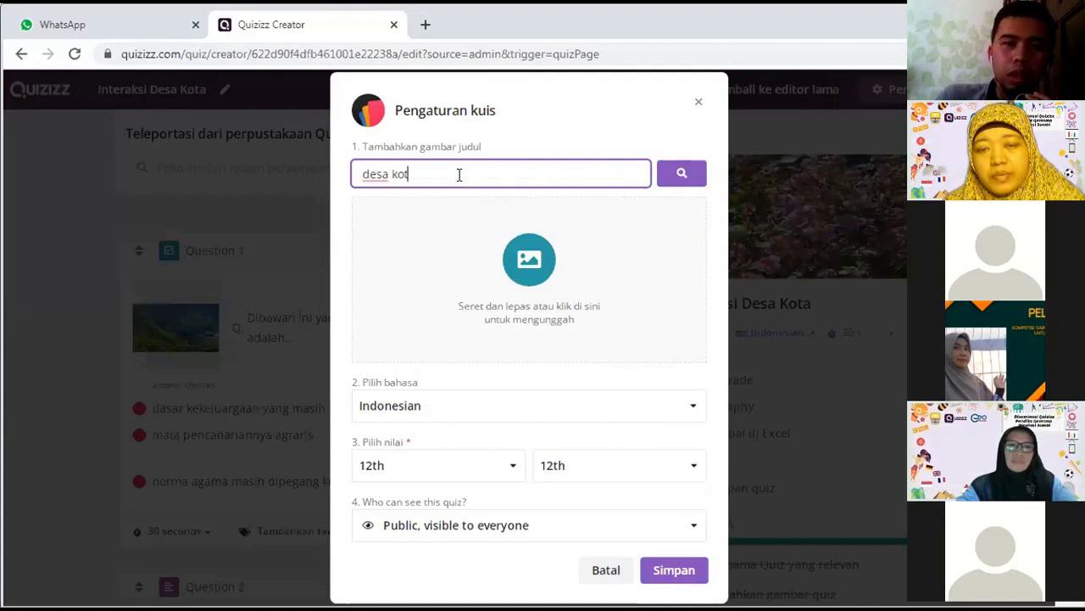
type("a")
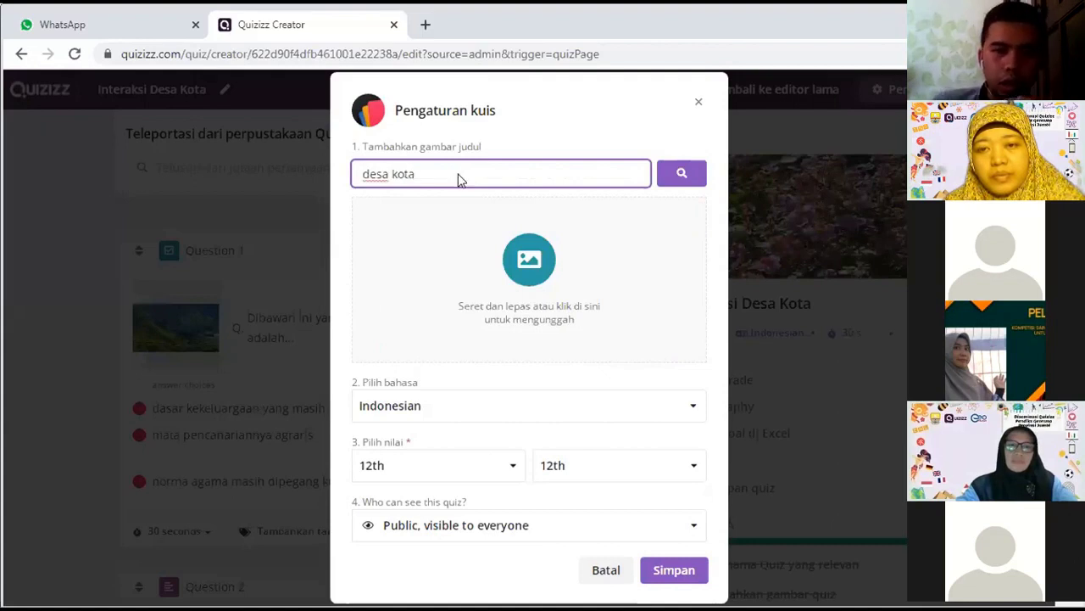
key("Return")
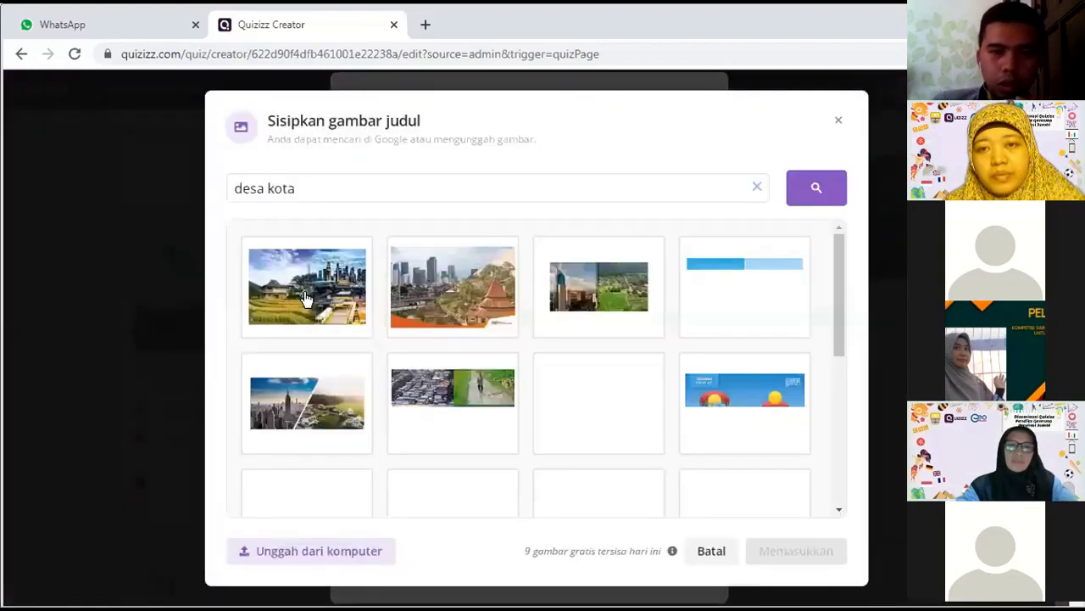
left_click(307, 297)
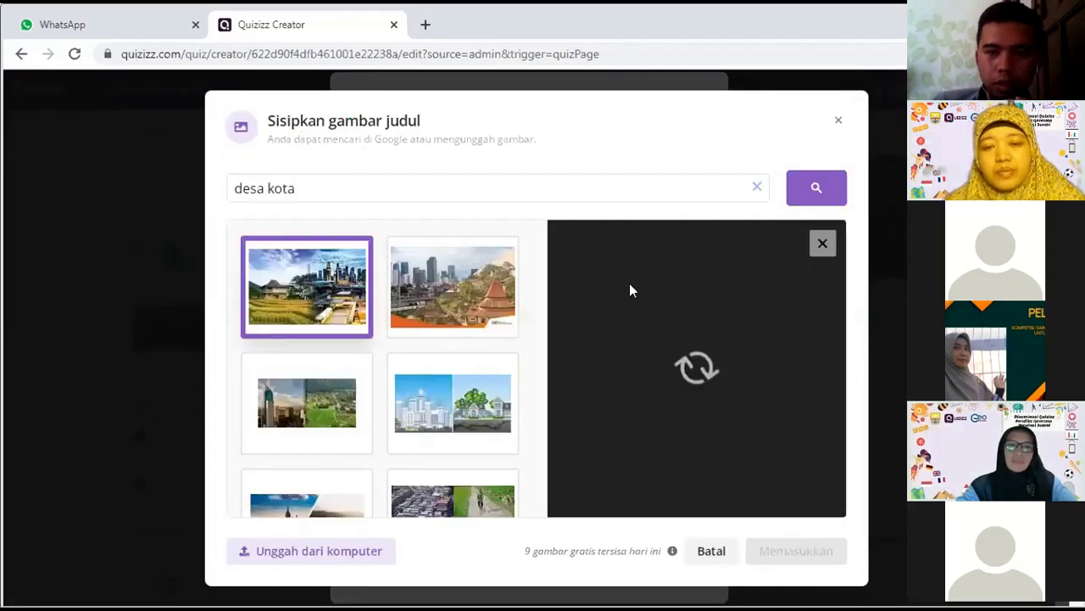
left_click(816, 553)
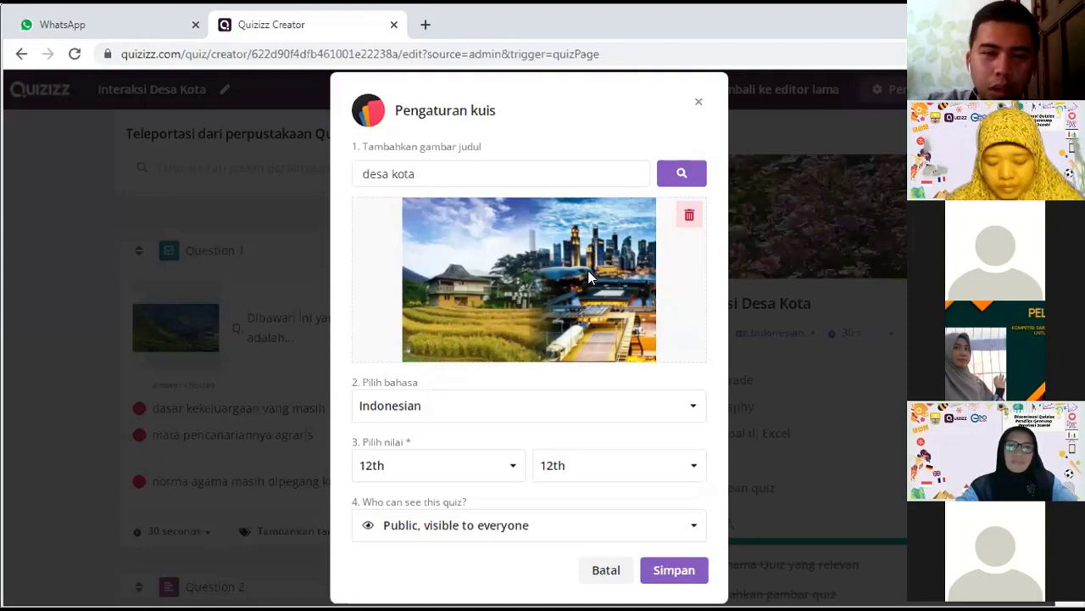
Review the language, grade and visibility choices, keep Indonesian, 12th to 12th and Public, visible to everyone, and save the quiz settings
scroll(588, 269, "down", 1)
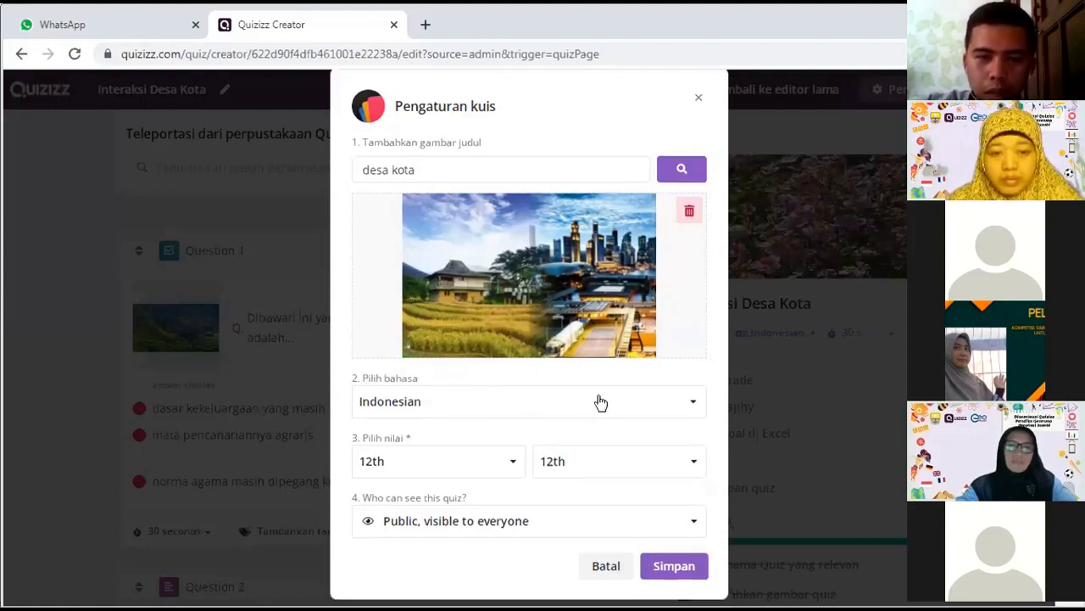
left_click(450, 520)
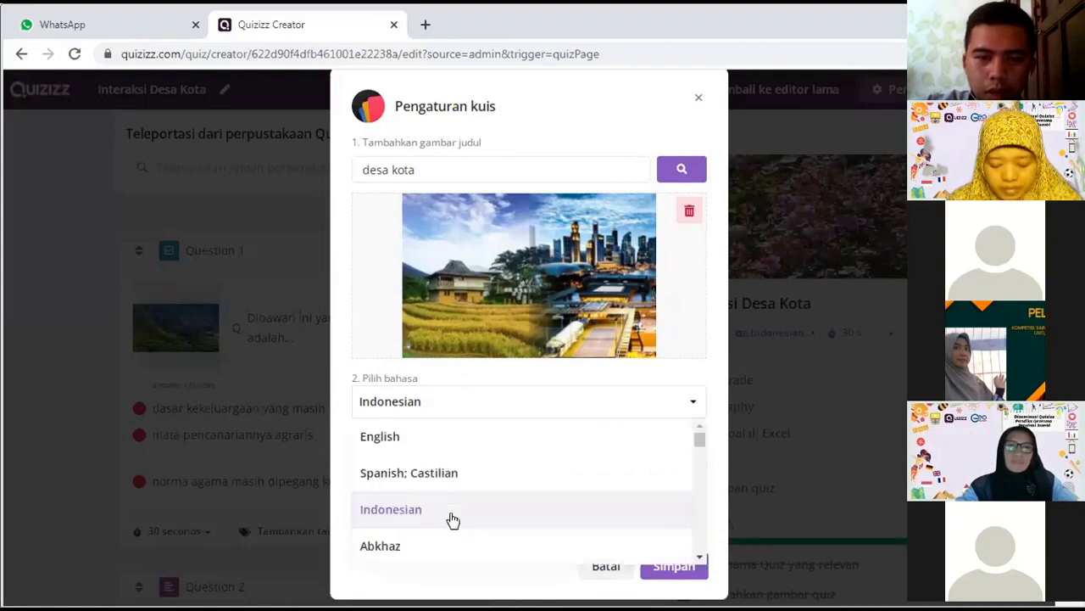
left_click(449, 401)
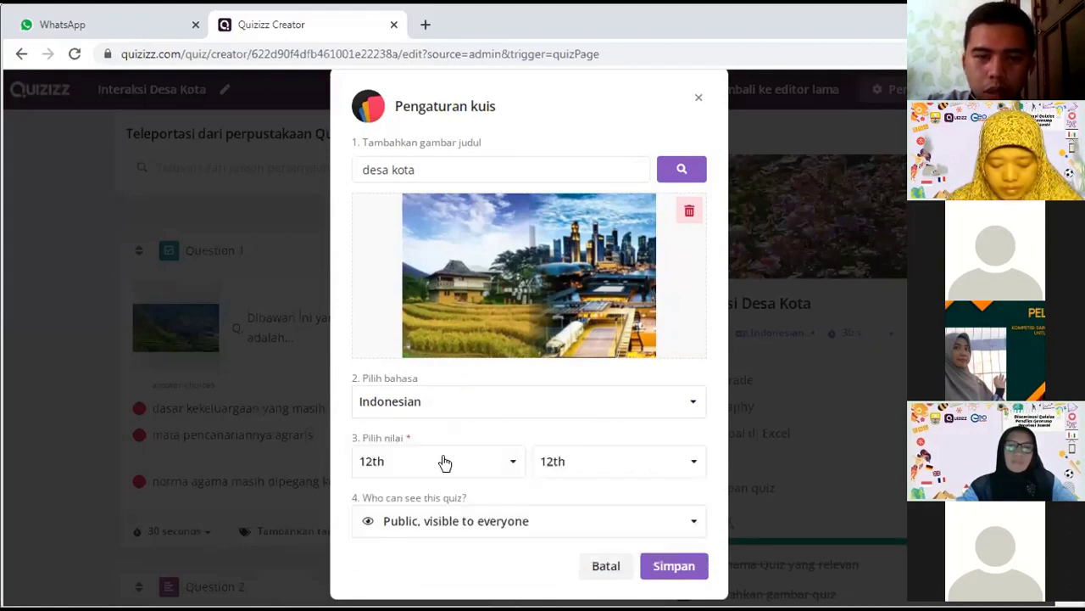
scroll(487, 444, "down", 1)
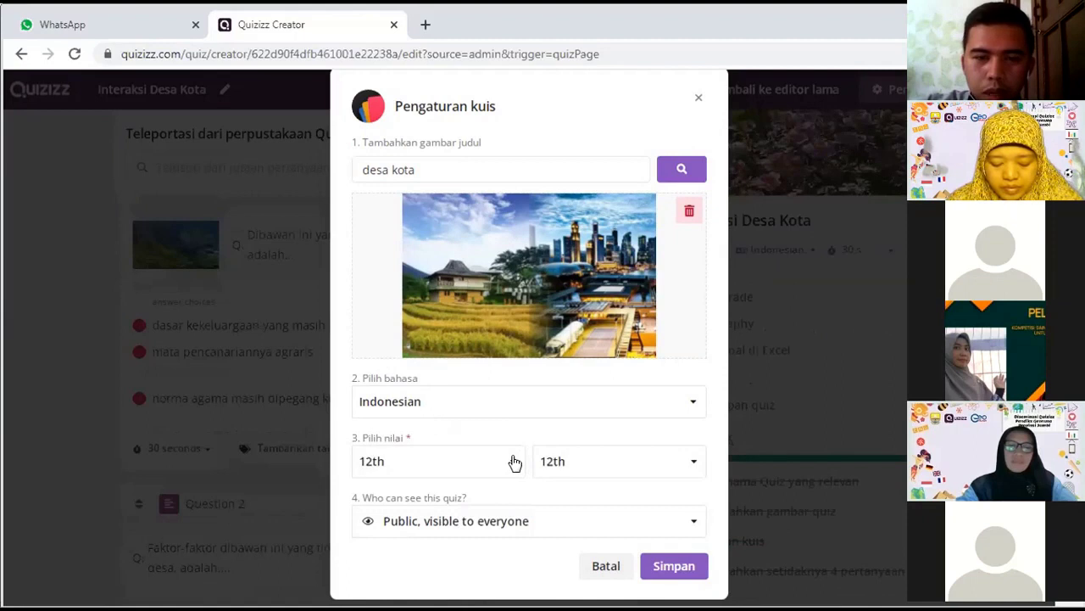
left_click(509, 496)
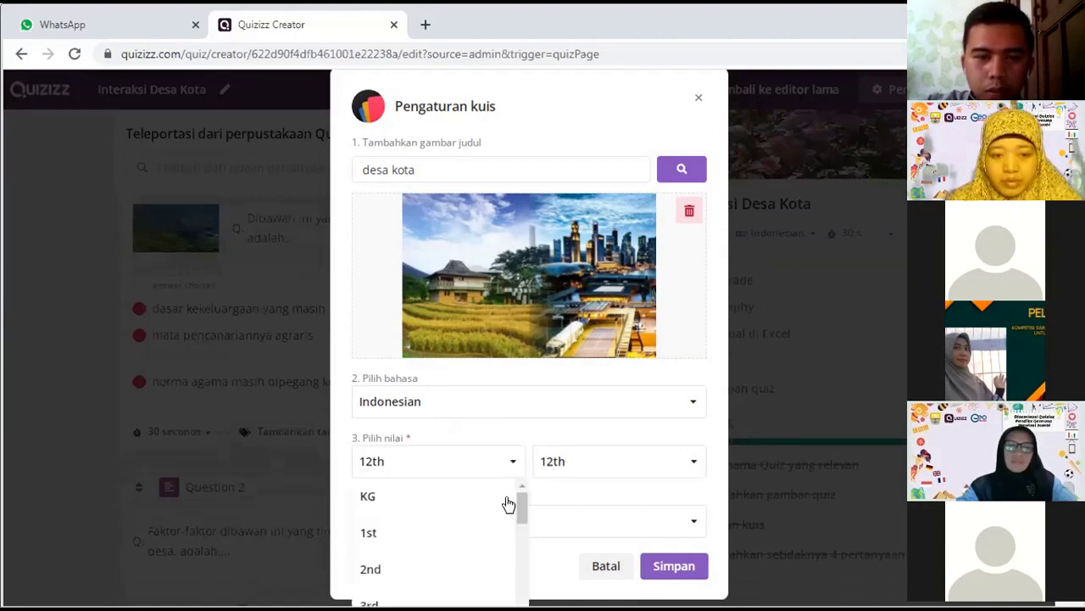
scroll(465, 551, "down", 3)
left_click(461, 526)
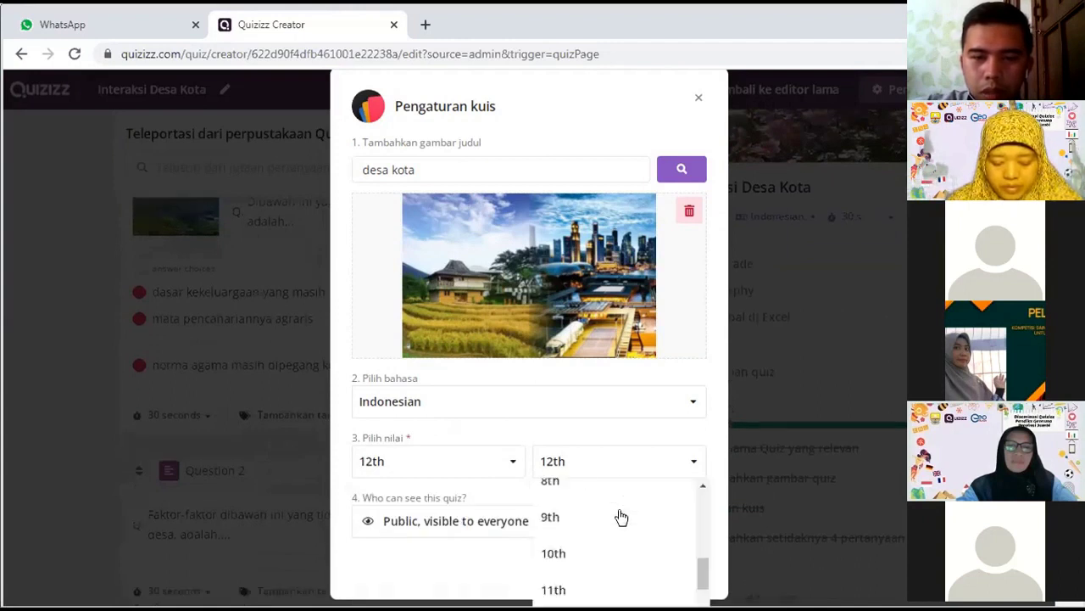
left_click(508, 543)
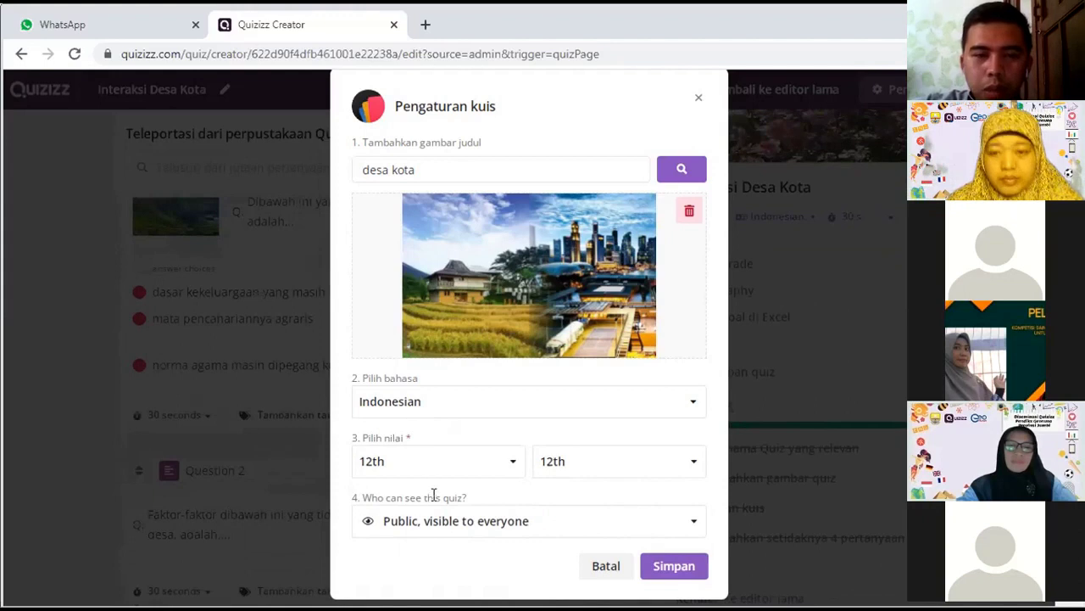
left_click(671, 524)
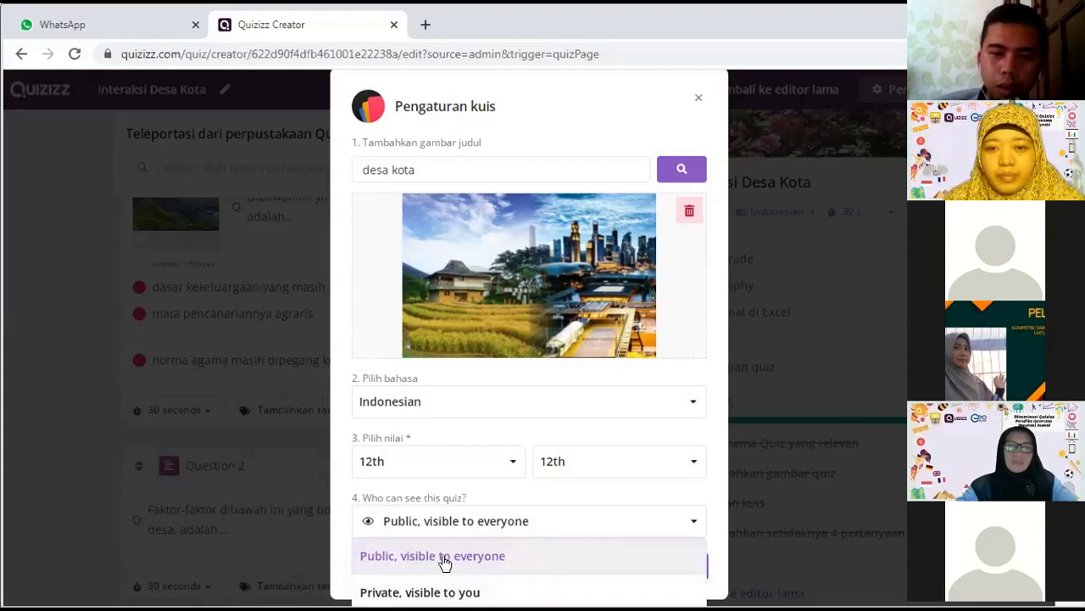
left_click(549, 428)
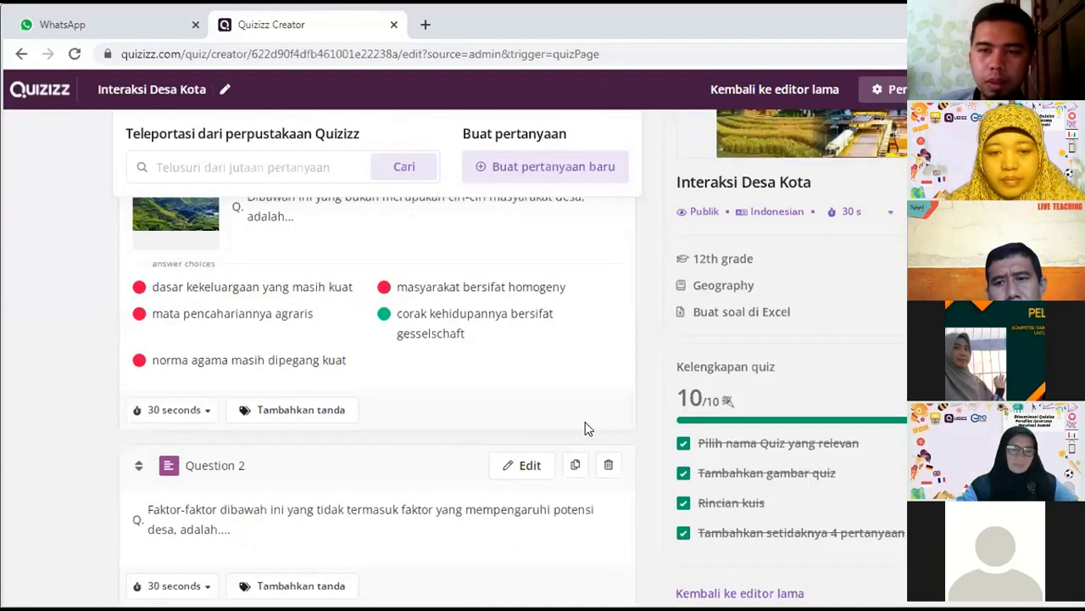
Look over the edited questions, save the finished quiz and go to its overview page
scroll(585, 421, "down", 3)
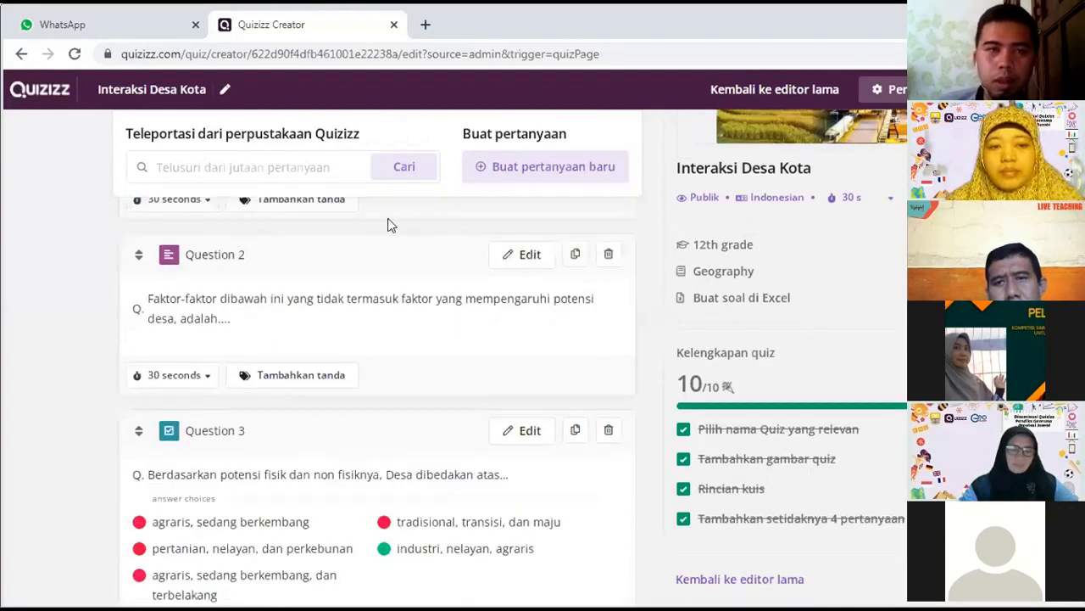
scroll(365, 280, "up", 4)
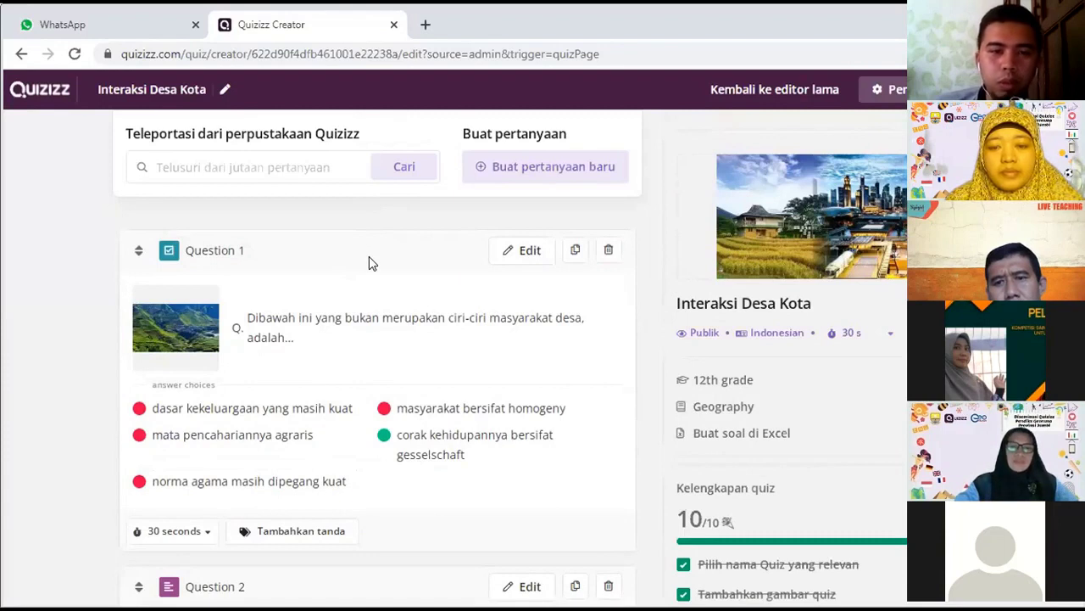
scroll(431, 346, "down", 1)
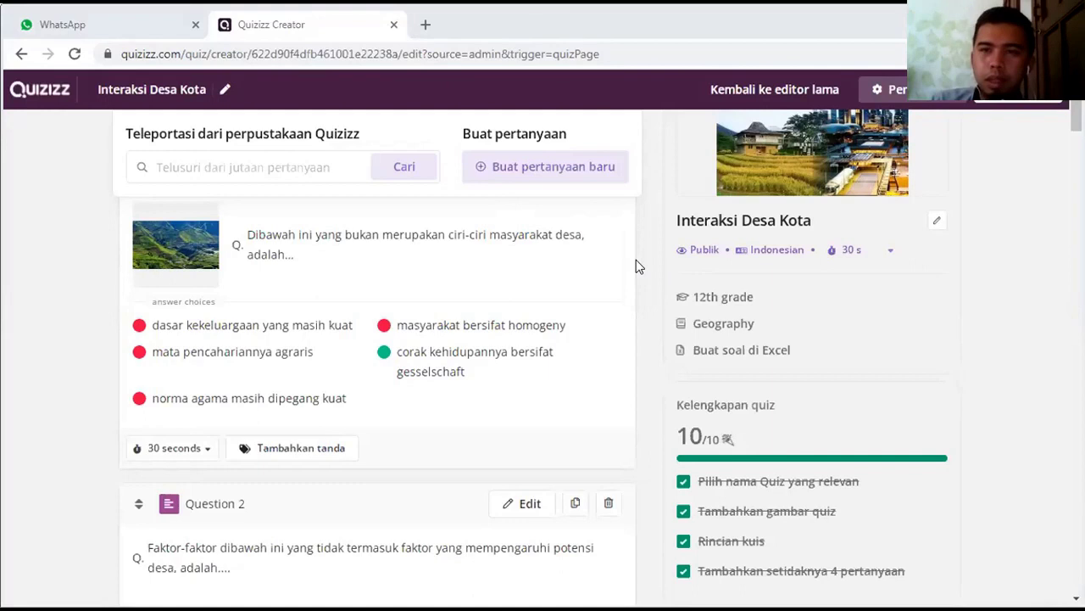
scroll(320, 229, "up", 1)
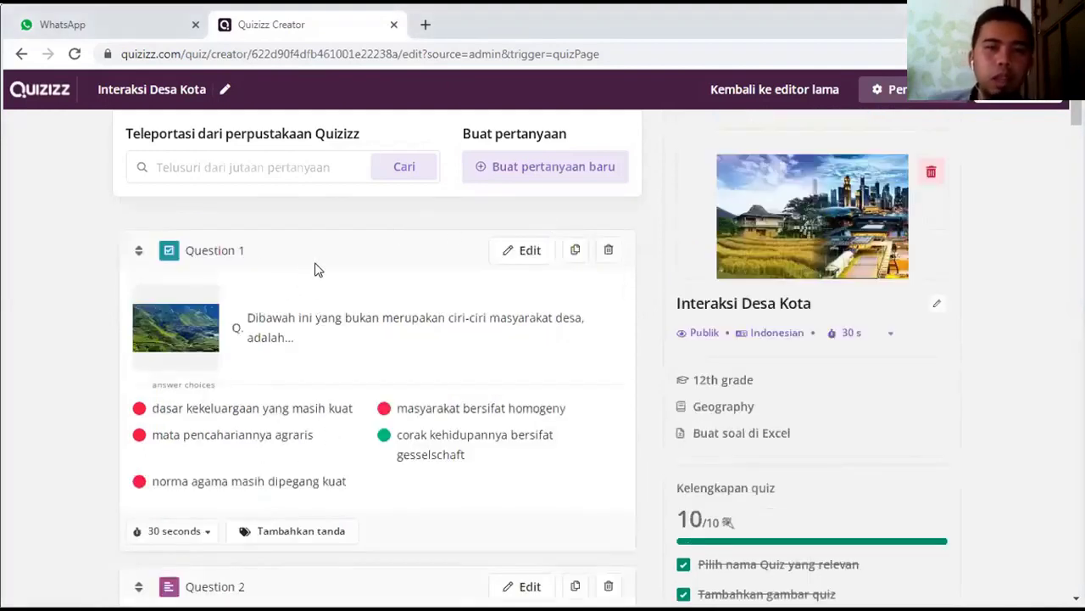
left_click(238, 170)
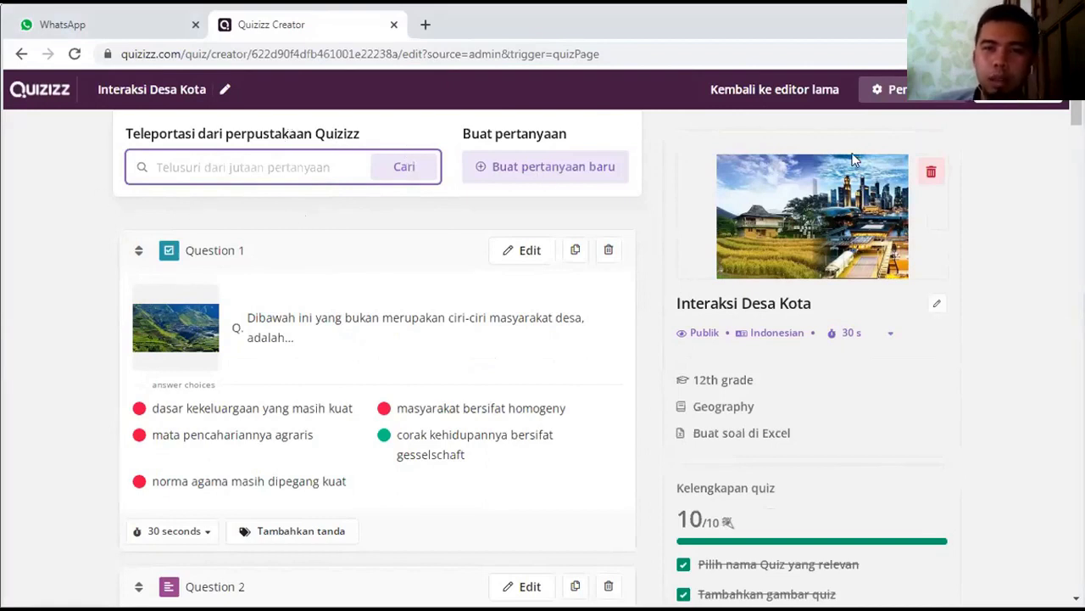
left_click(1023, 102)
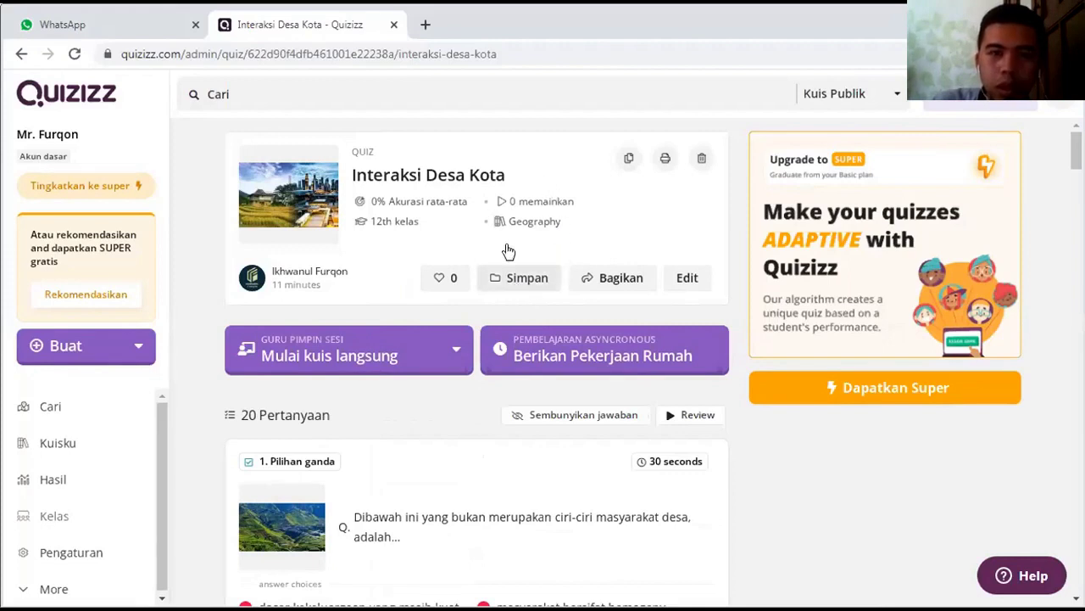
Save the Interaksi Desa Kota quiz to a new collection named "XII Semester 1"
left_click(519, 277)
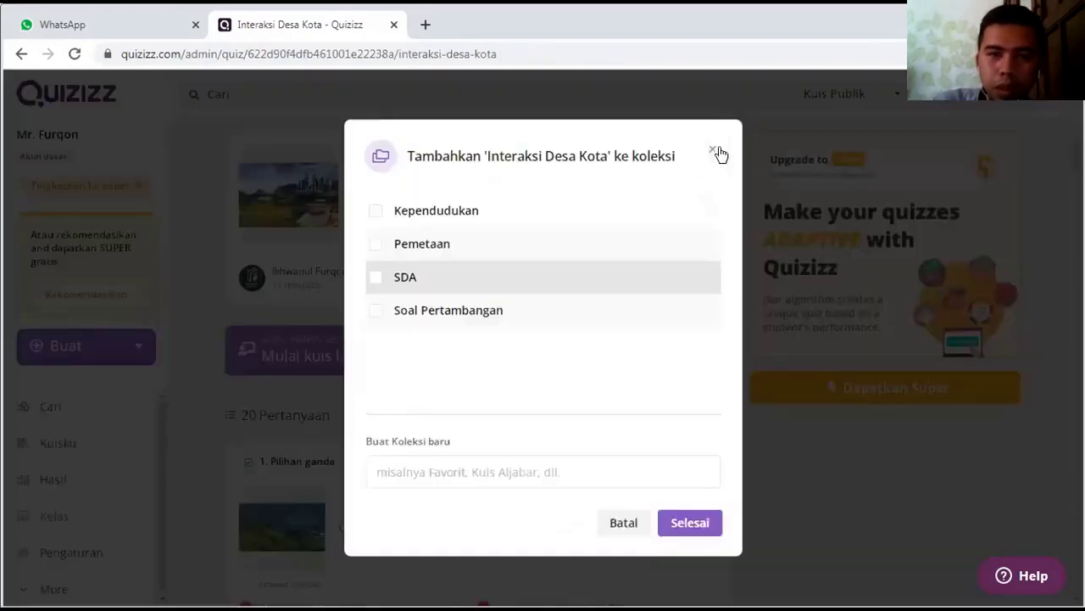
left_click(714, 150)
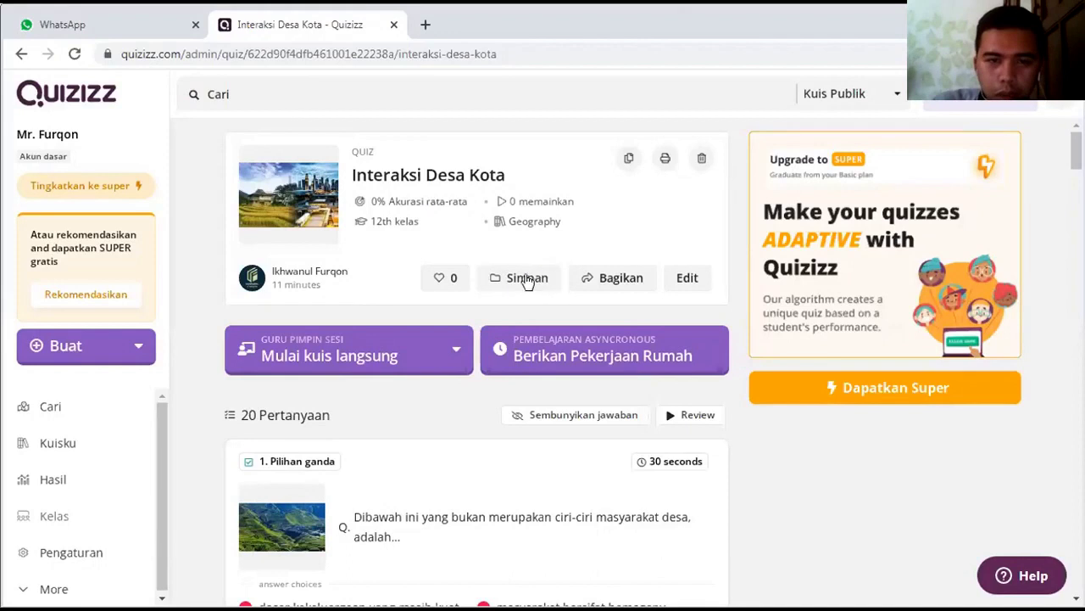
left_click(526, 276)
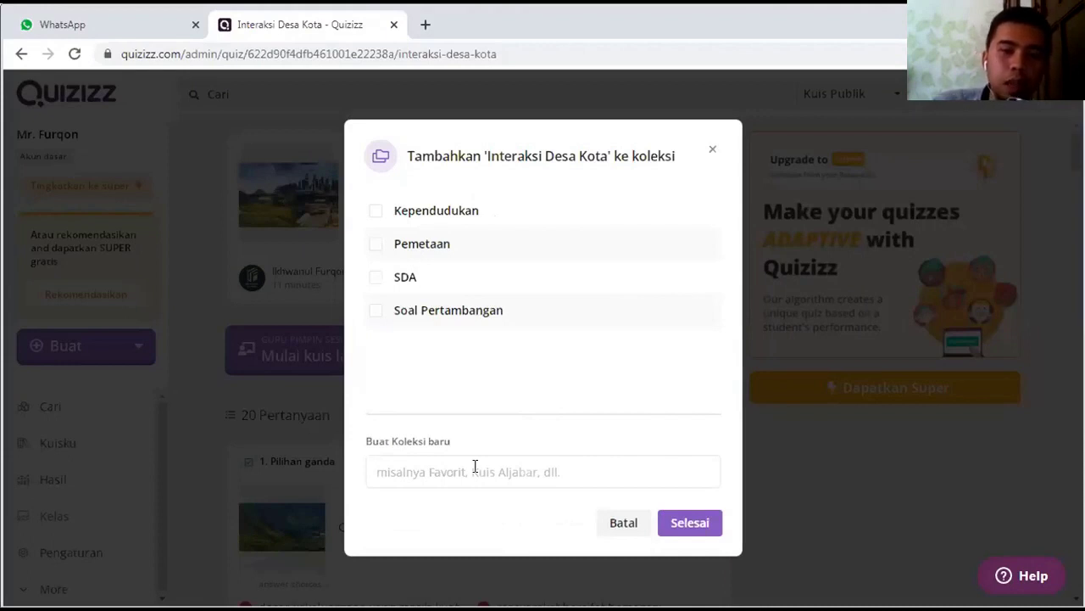
left_click(496, 212)
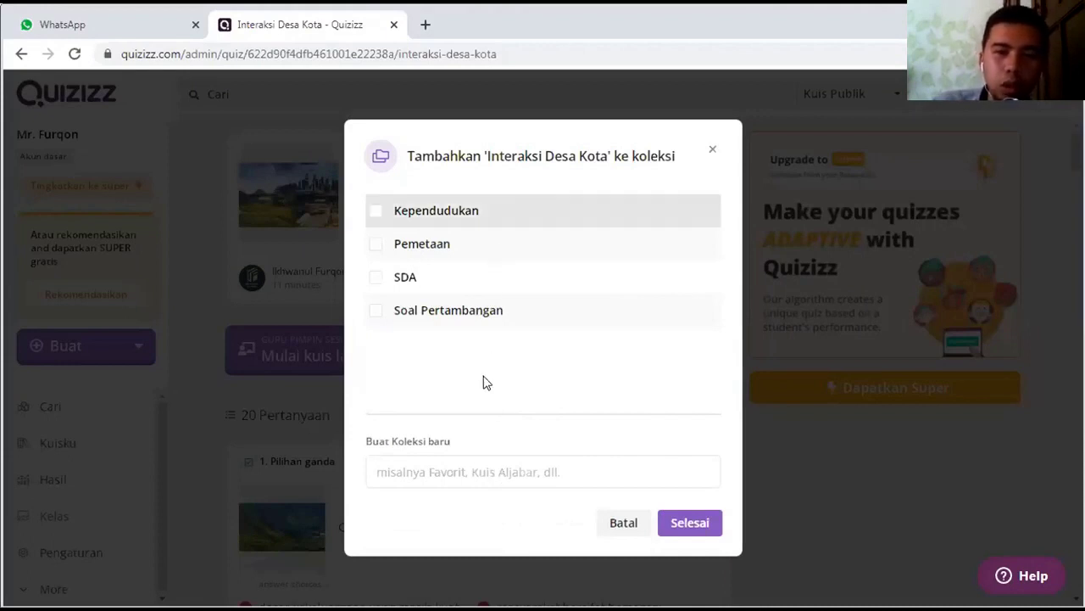
left_click(459, 473)
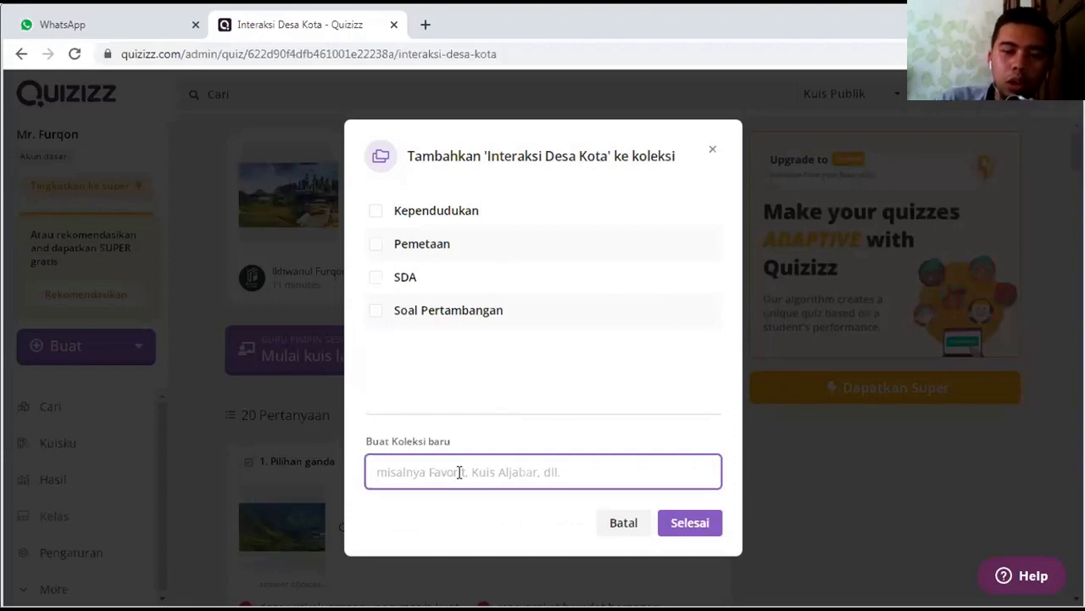
type("XII Semester 1")
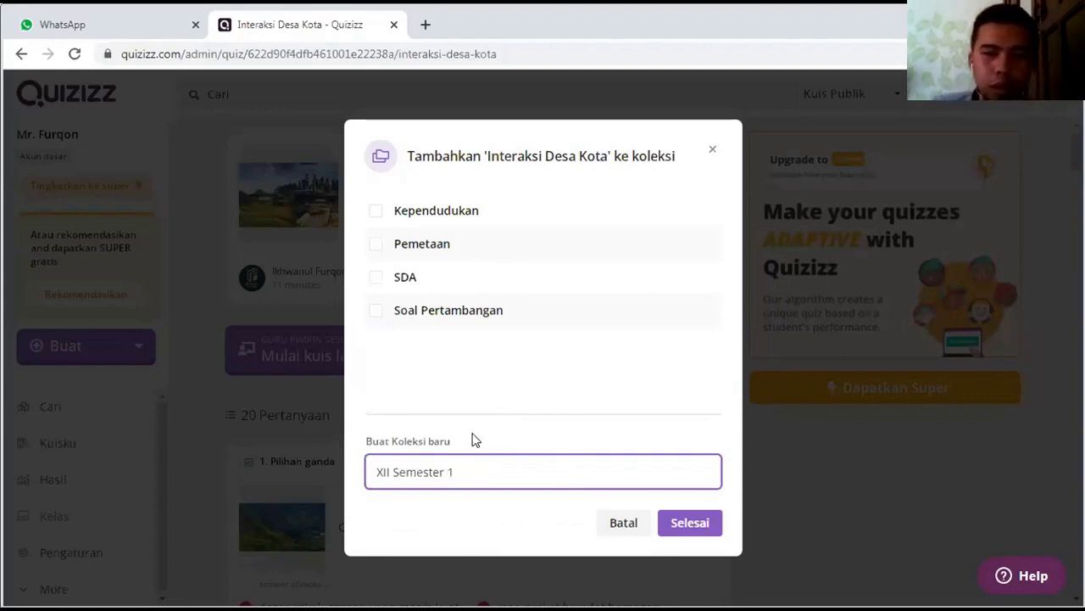
left_click(702, 524)
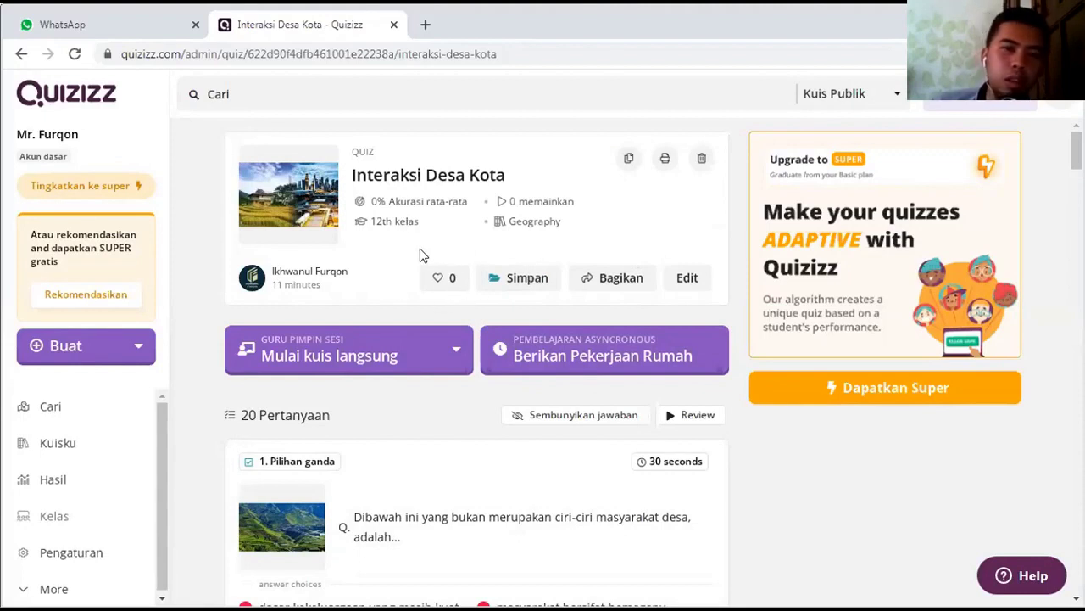
Like the Interaksi Desa Kota quiz and view its sharing invitation options
left_click(447, 282)
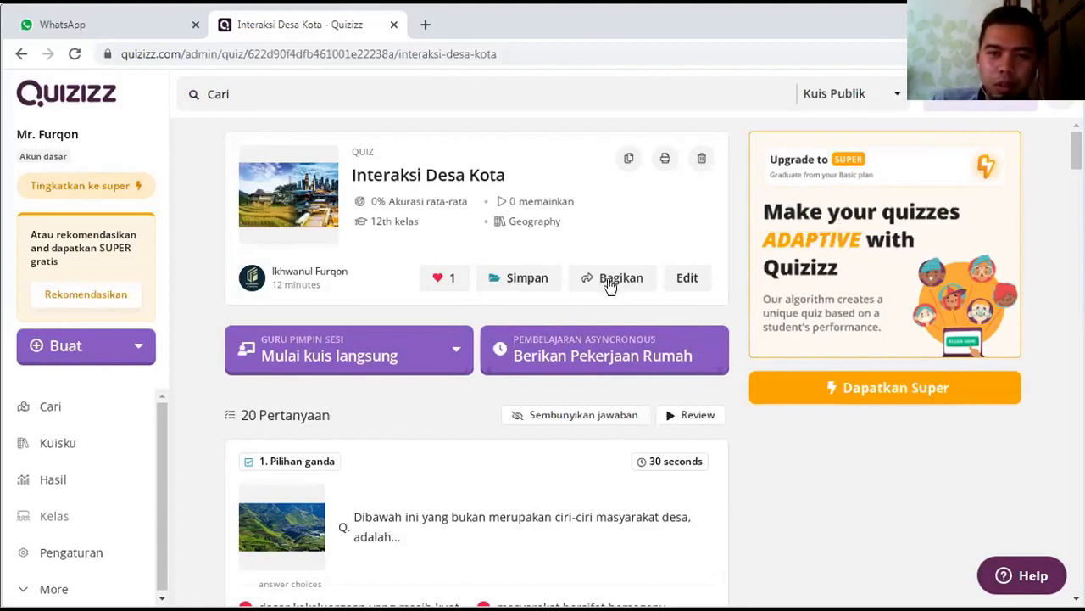
left_click(531, 277)
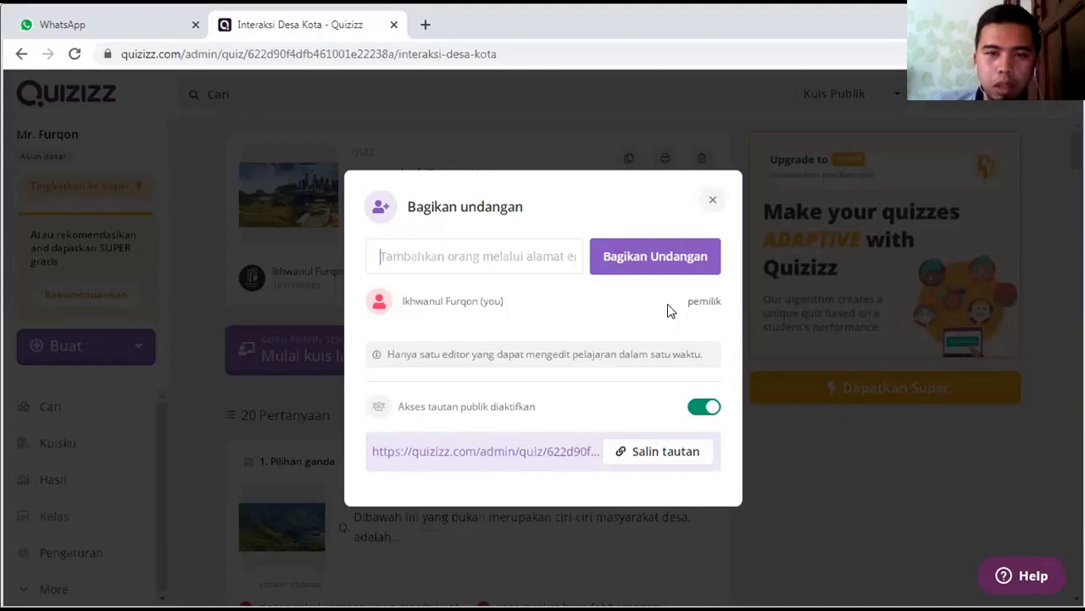
left_click(698, 255)
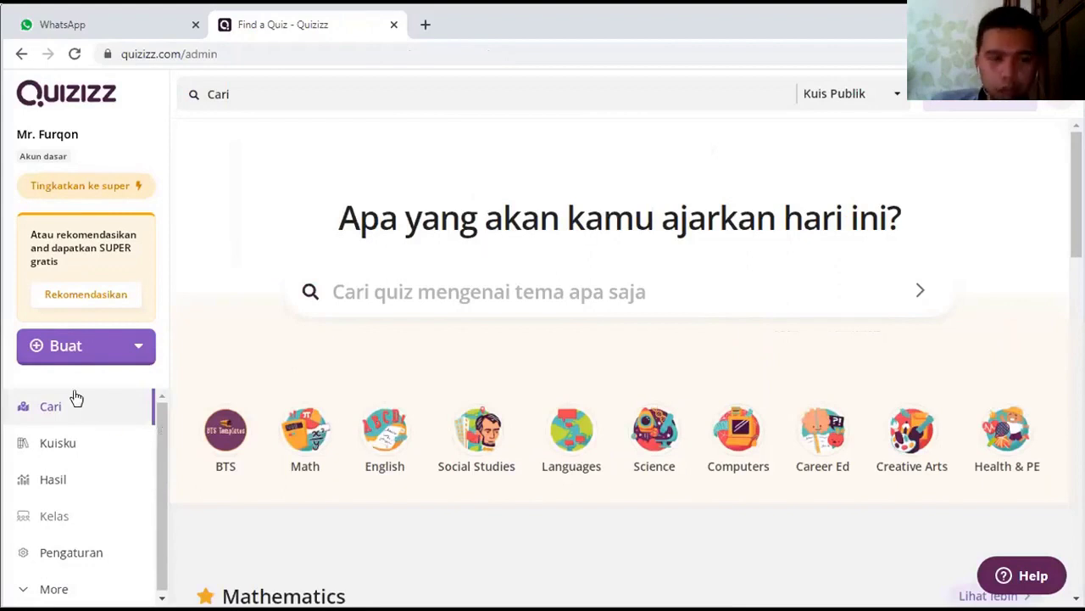
Open the Kuisku library and locate the edited Interaksi Desa Kota quiz
right_click(54, 444)
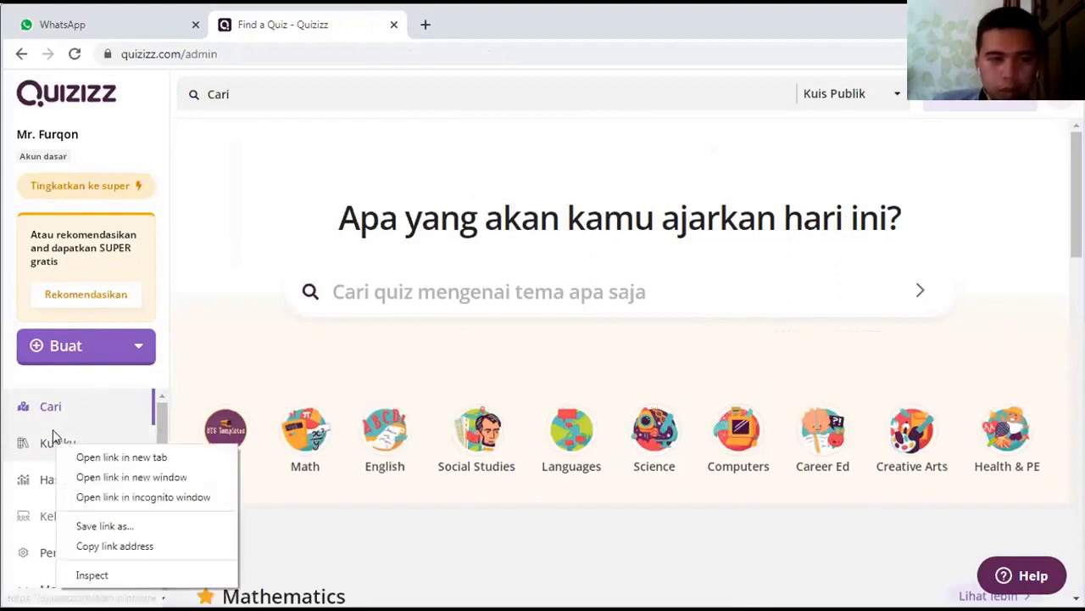
left_click(56, 381)
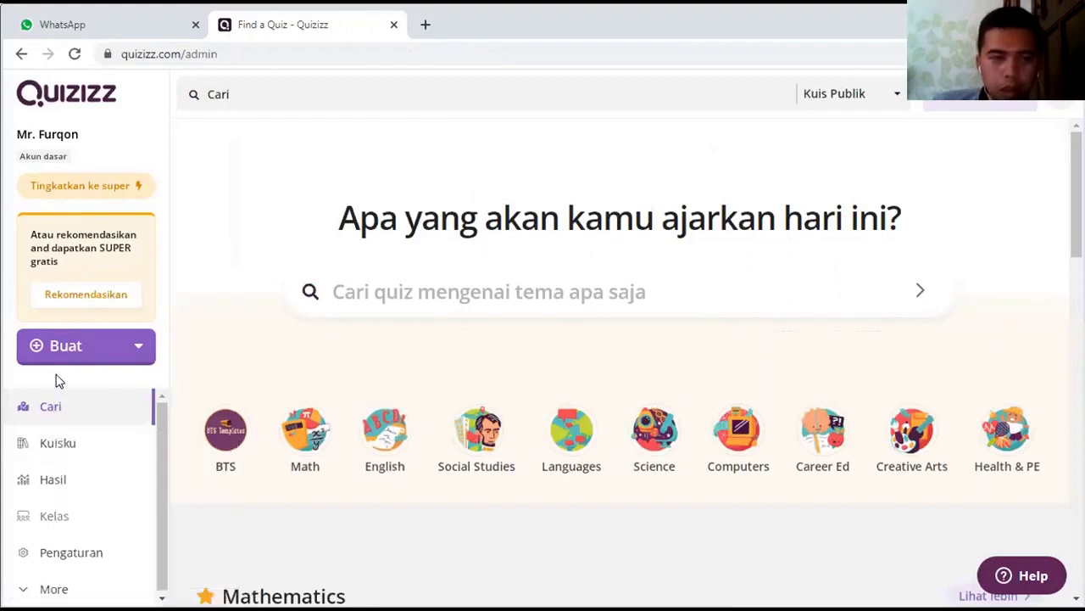
left_click(60, 446)
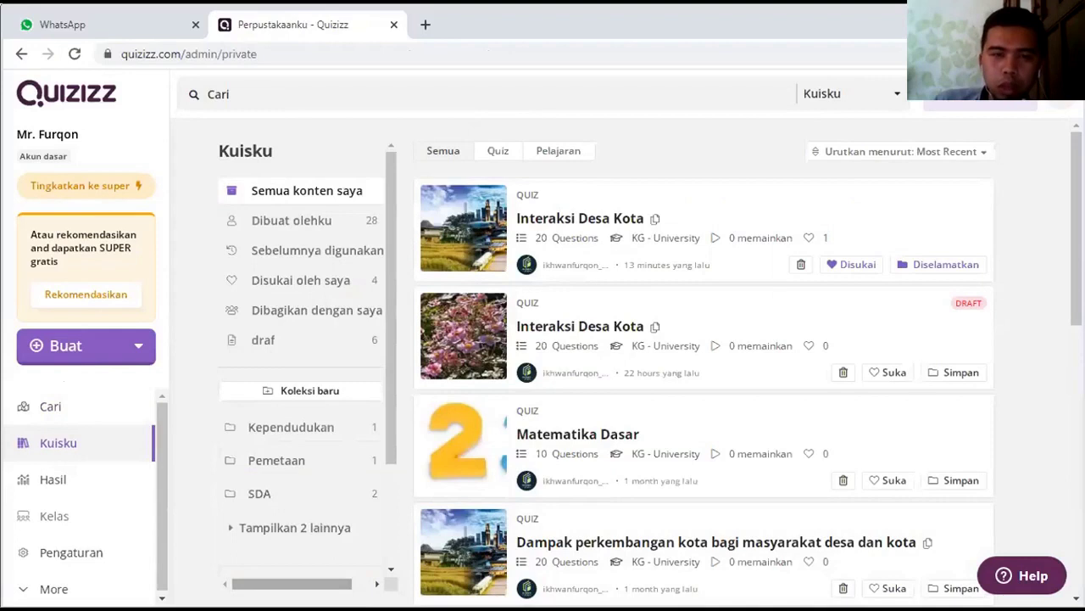
scroll(301, 367, "right", 1)
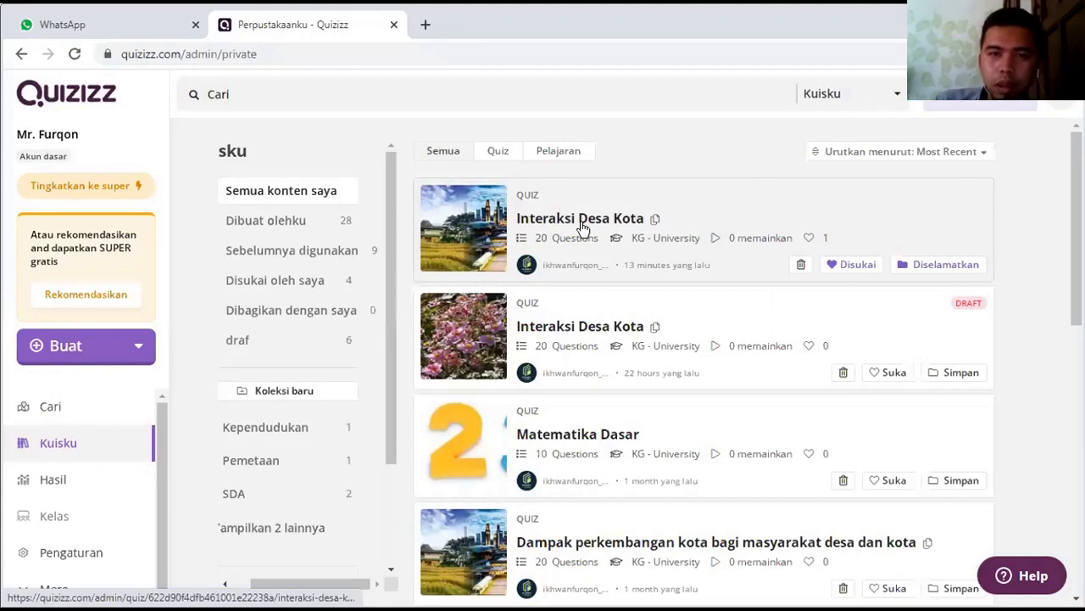
Open the edited Interaksi Desa Kota quiz from the library and look over its overview page
left_click(485, 389)
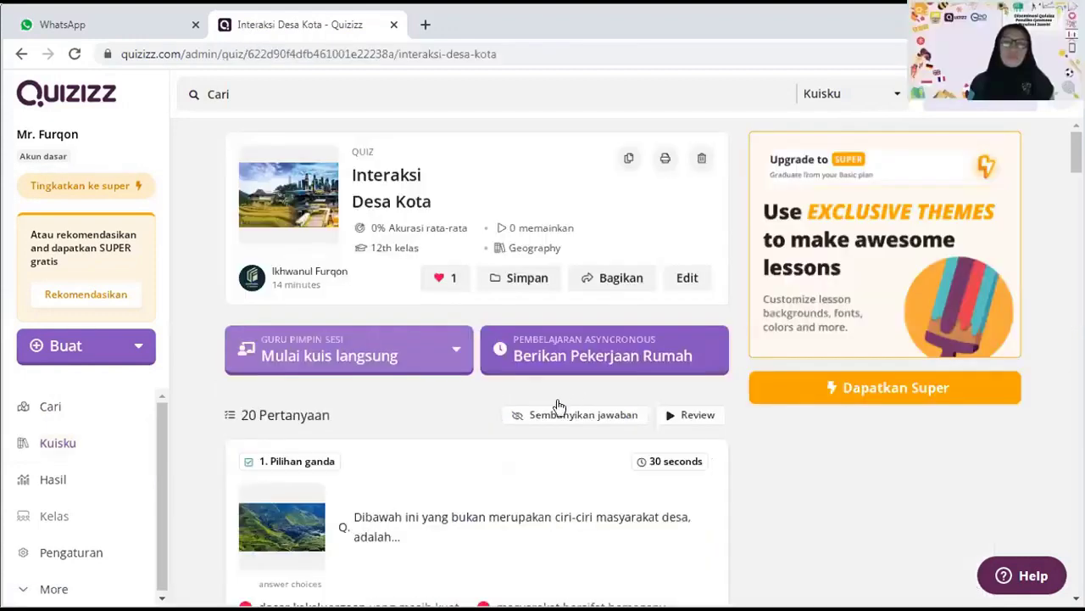
scroll(559, 407, "down", 1)
scroll(559, 408, "down", 1)
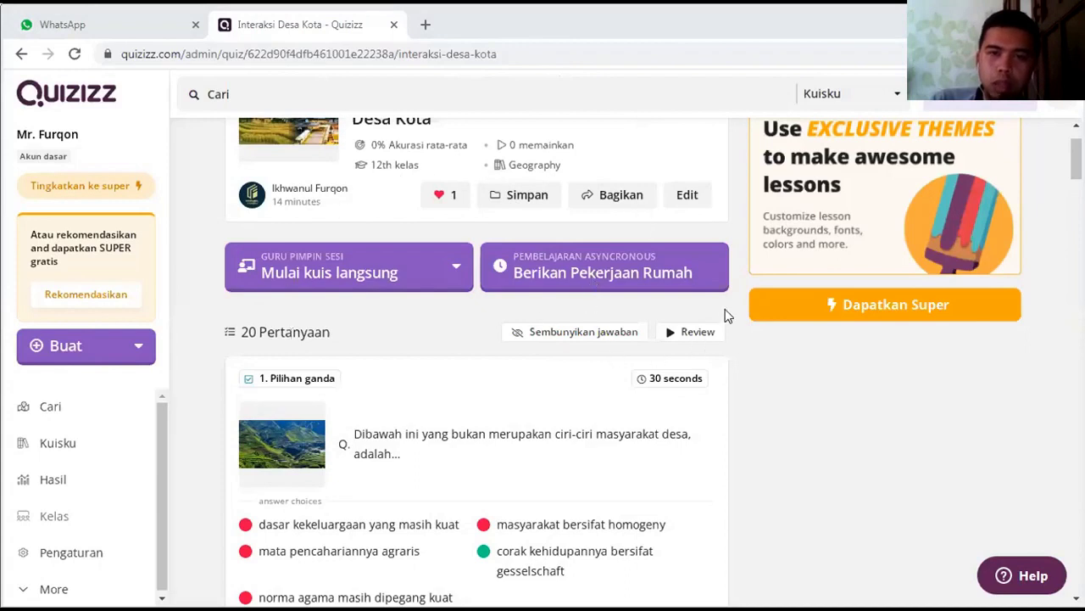
scroll(725, 316, "up", 1)
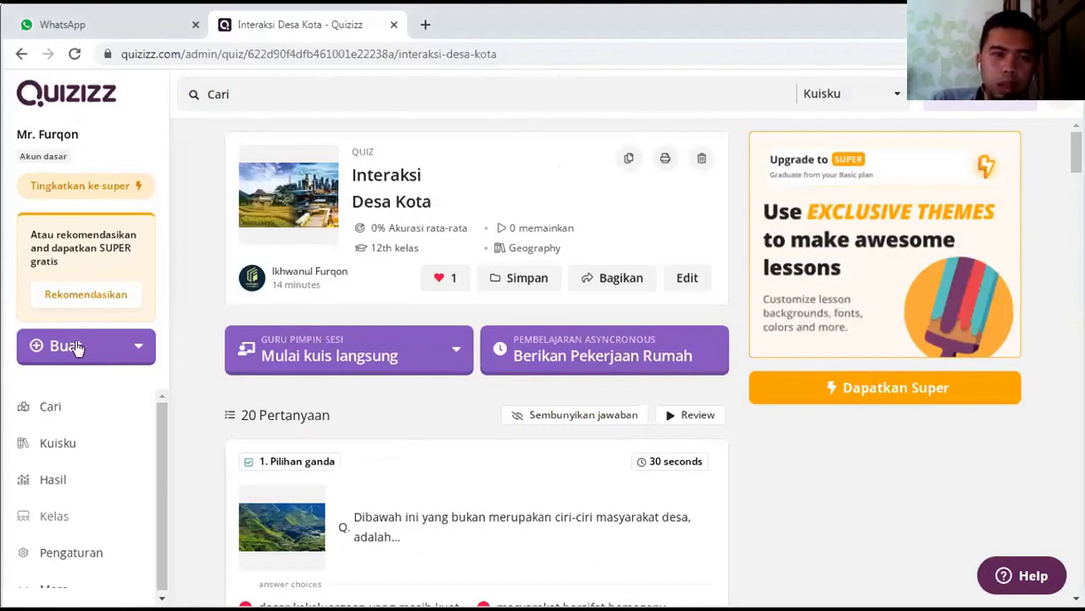
Reopen the Interaksi Desa Kota quiz from the Kuisku library and start a teacher-led live session with the Klasik option
left_click(56, 446)
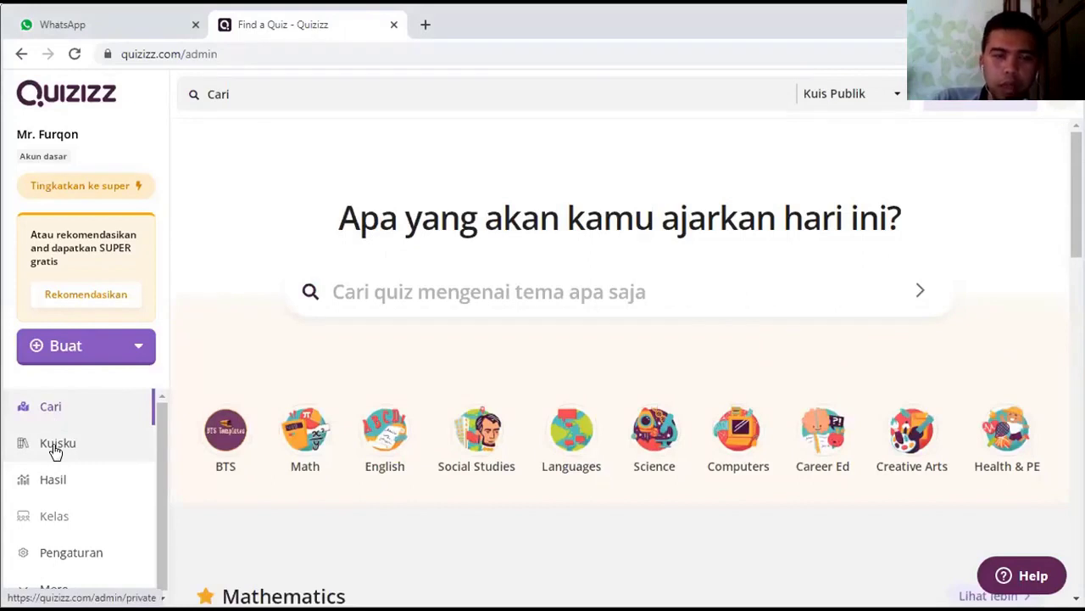
left_click(54, 448)
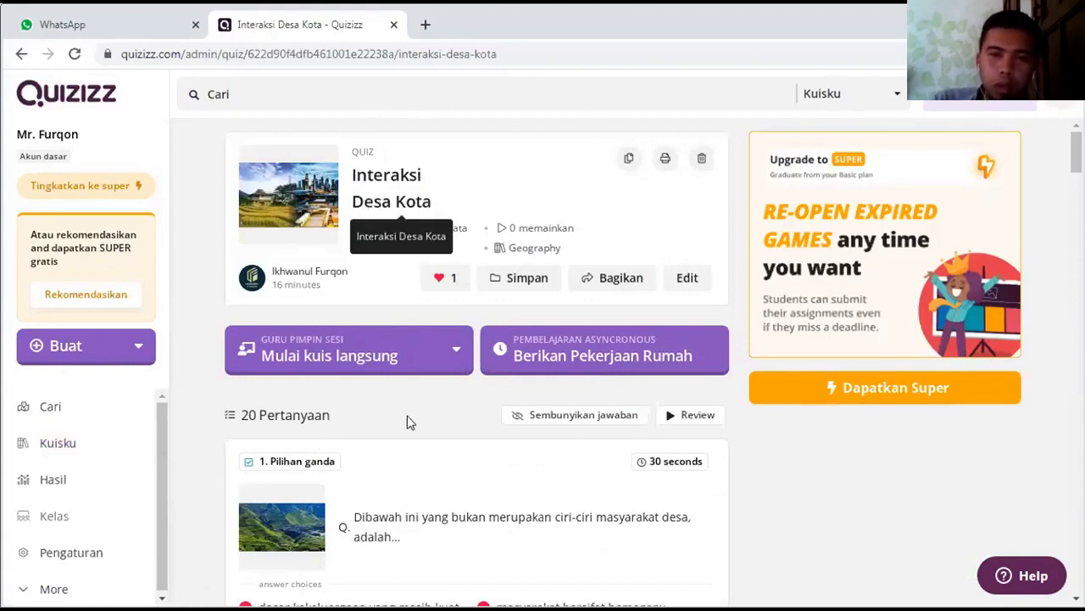
left_click(433, 358)
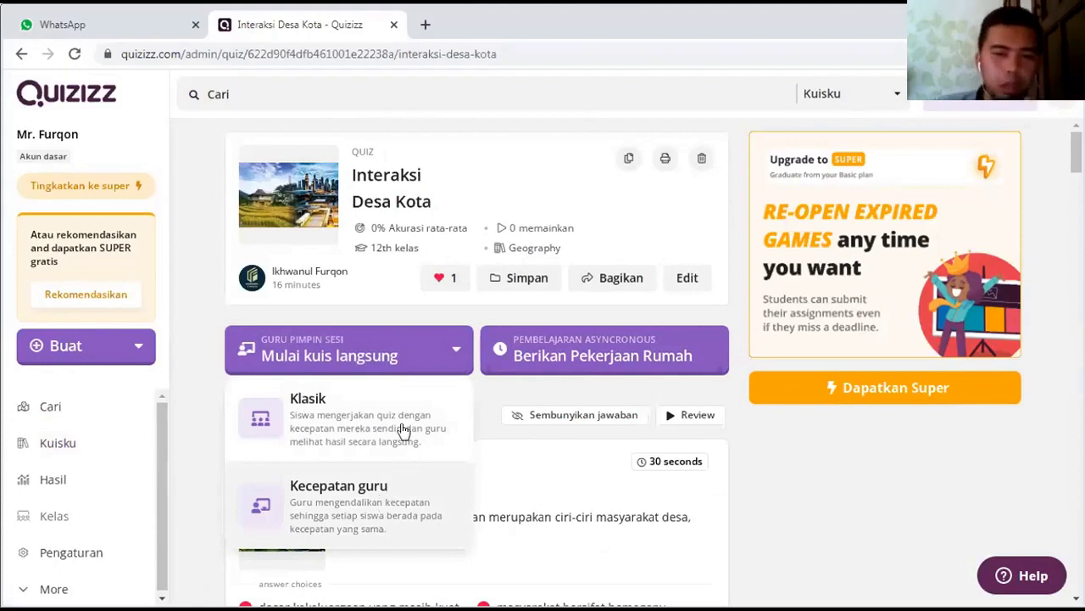
left_click(311, 413)
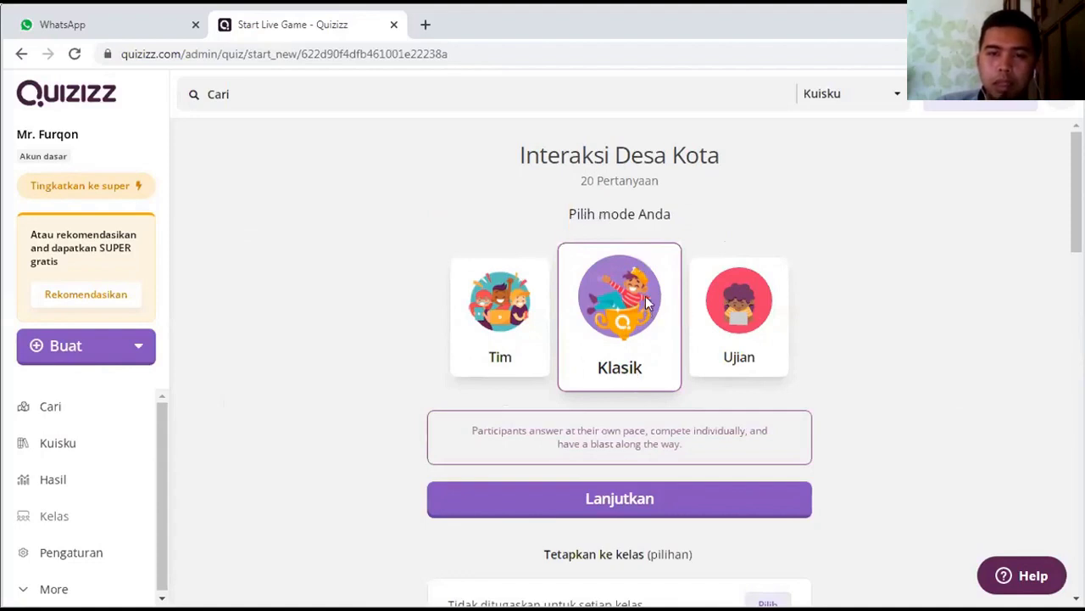
Keep the Klasik game mode and limit the participant attempts (Upaya peserta) to 1 in the general settings
scroll(645, 296, "down", 1)
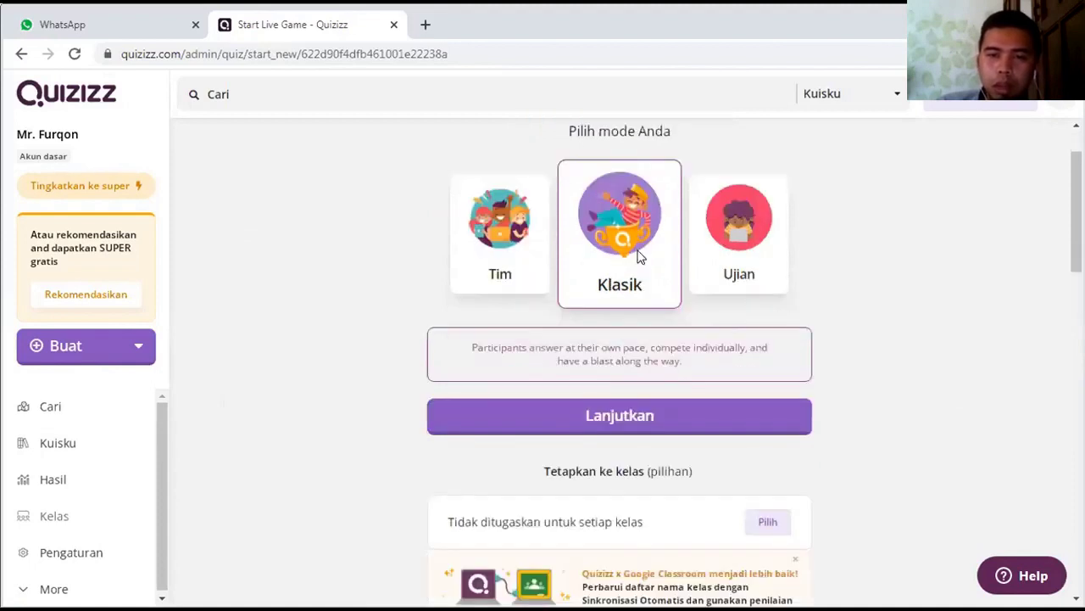
scroll(640, 256, "down", 2)
scroll(640, 257, "up", 2)
scroll(645, 271, "down", 2)
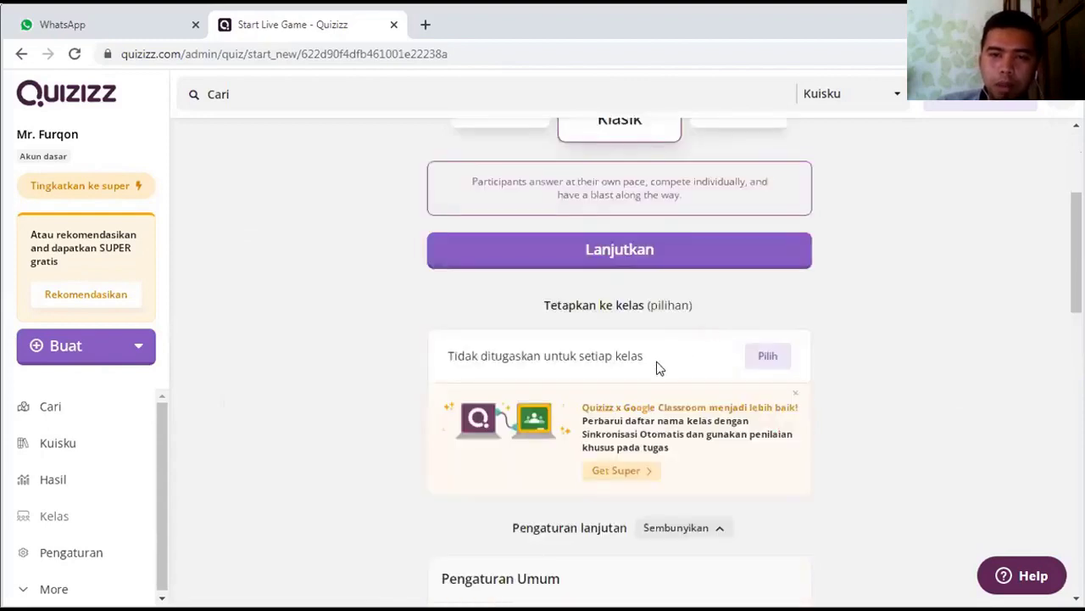
scroll(621, 251, "down", 2)
scroll(603, 201, "down", 2)
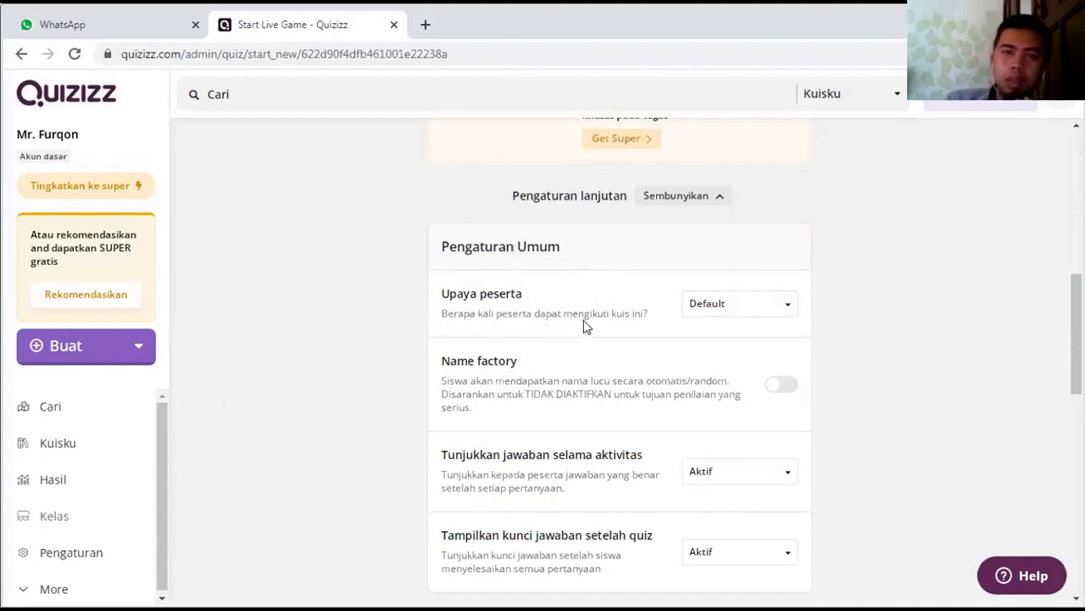
left_click(749, 307)
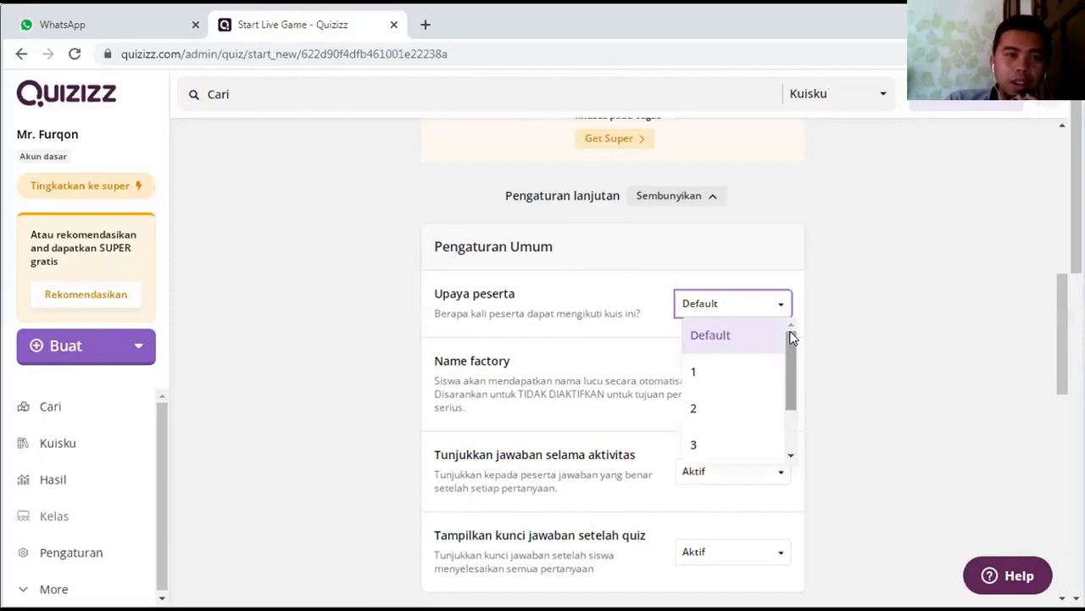
scroll(792, 337, "down", 1)
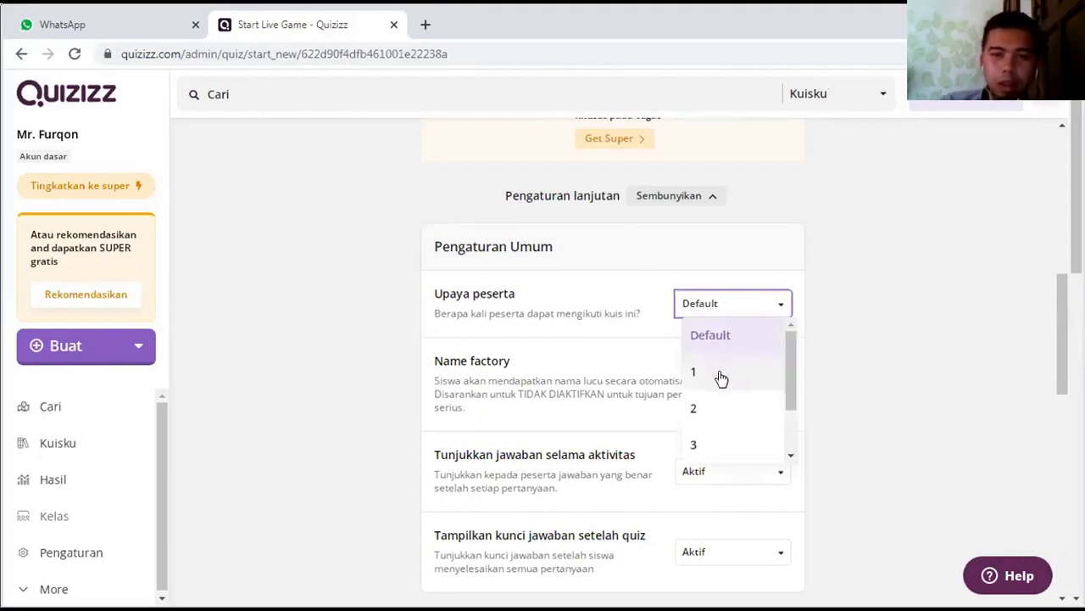
left_click(720, 375)
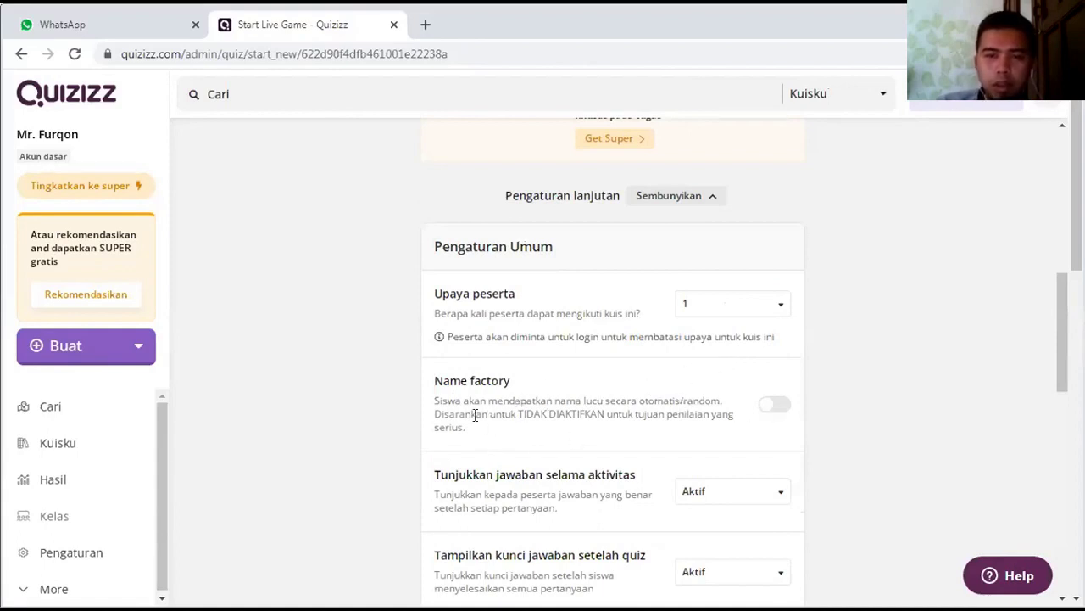
Toggle Name factory on and off, and switch Tunjukkan jawaban selama aktivitas to Mati and back to Aktif
left_click(772, 409)
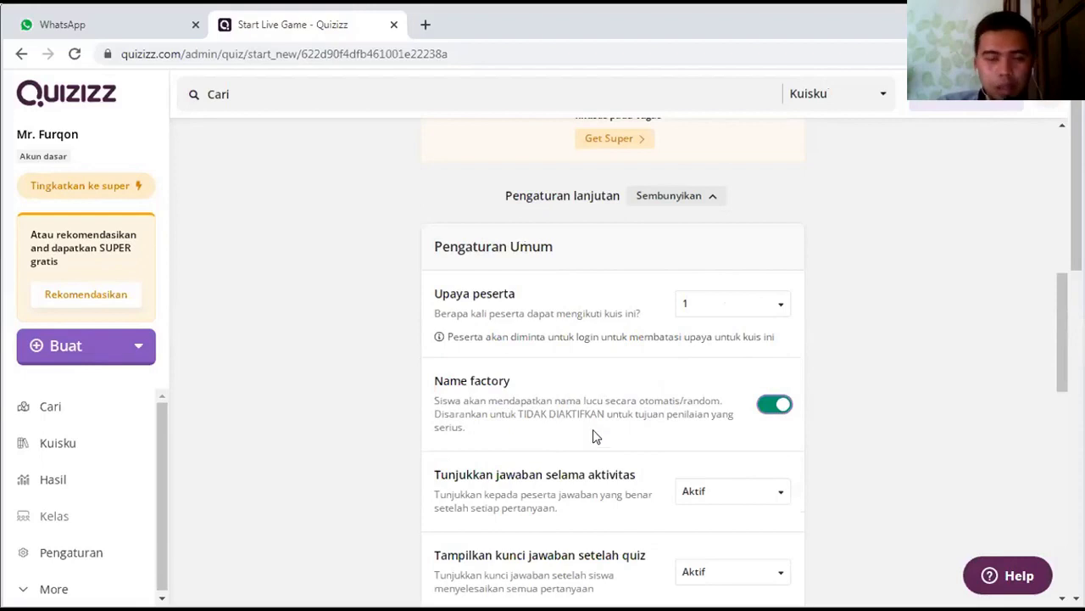
left_click(773, 409)
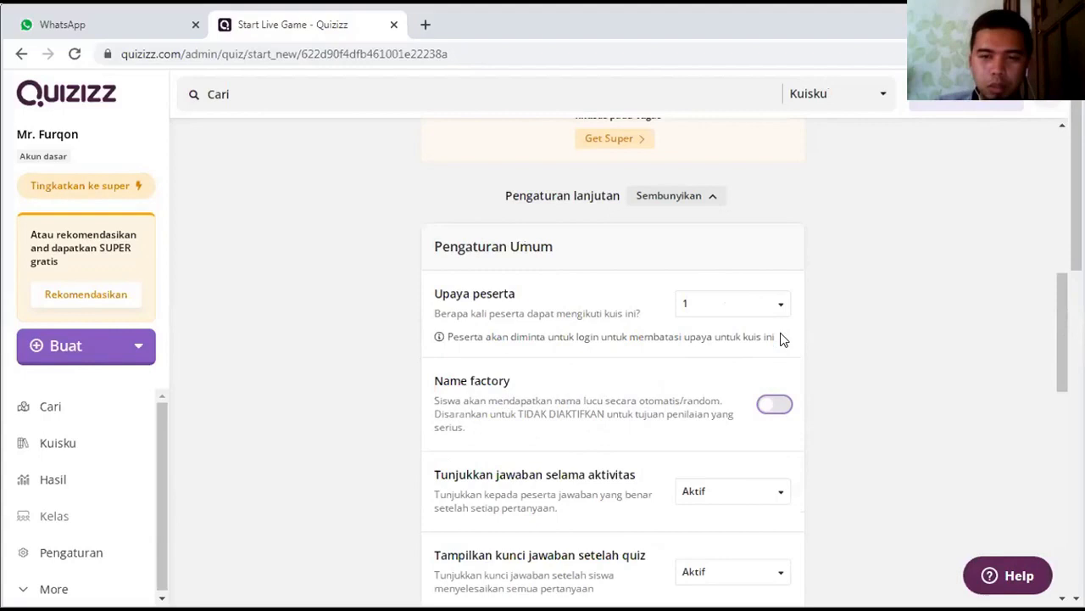
scroll(778, 335, "down", 1)
scroll(774, 332, "down", 1)
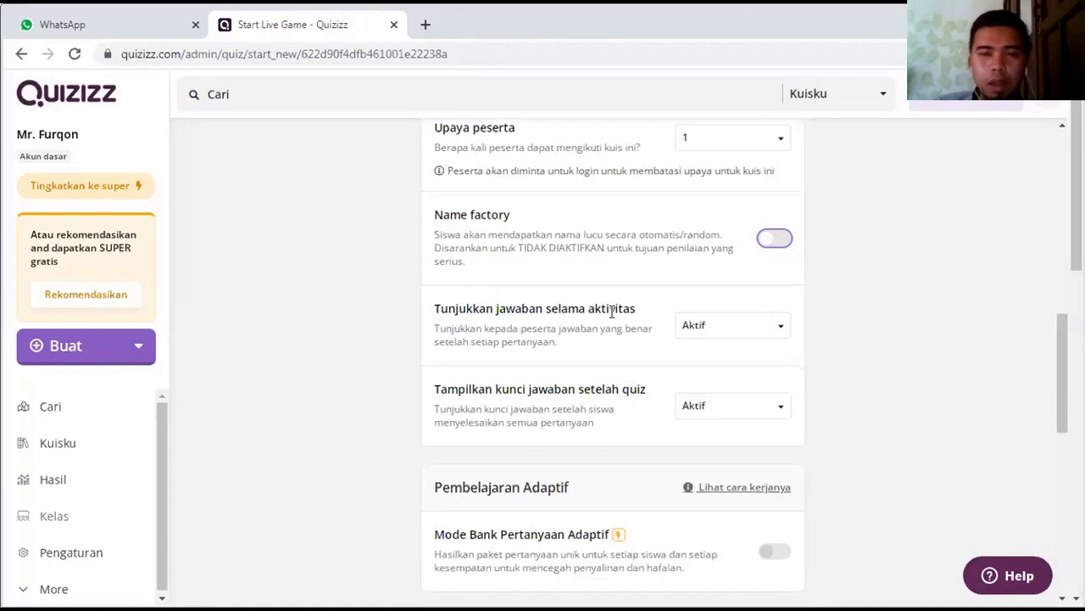
left_click(699, 331)
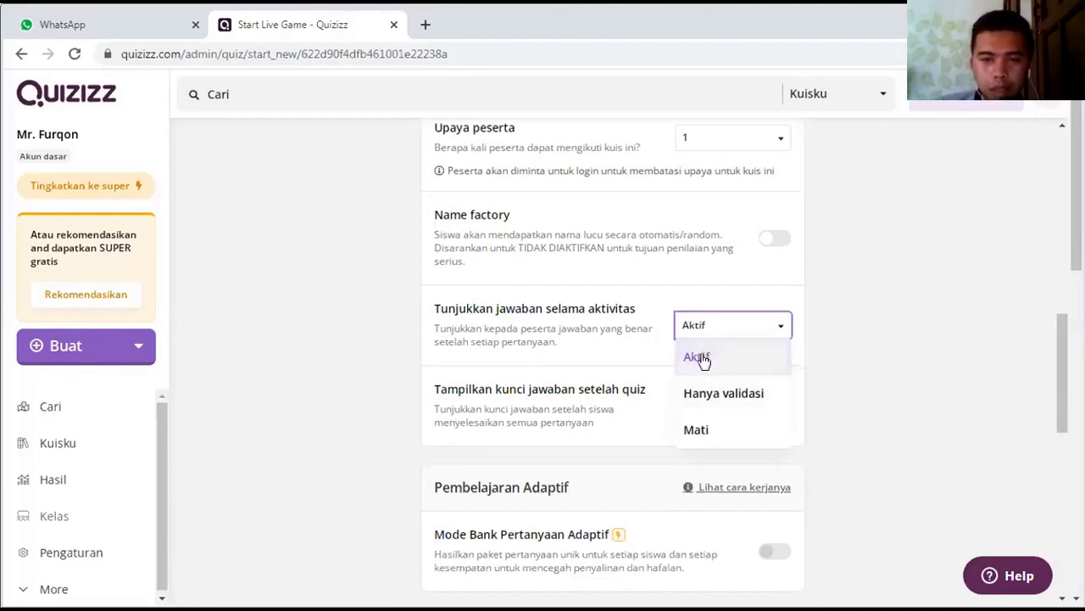
left_click(697, 430)
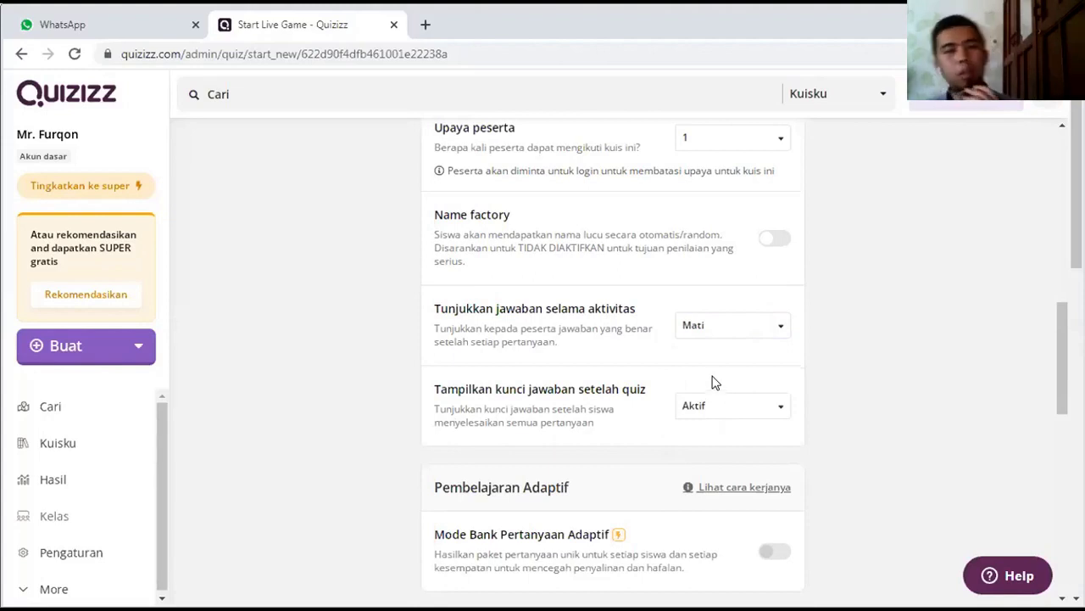
left_click(720, 336)
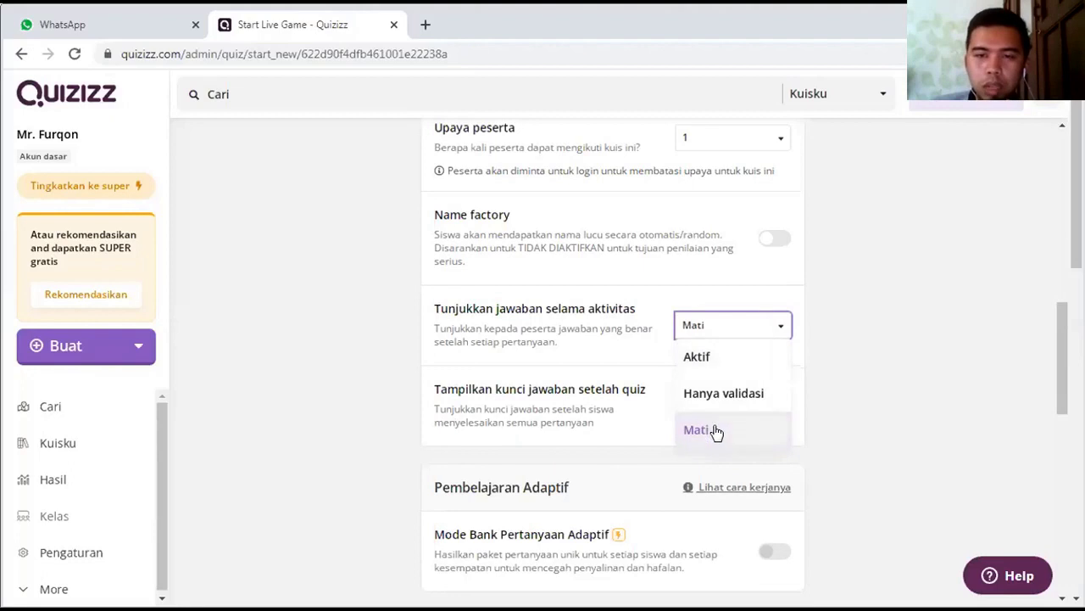
left_click(714, 328)
left_click(712, 330)
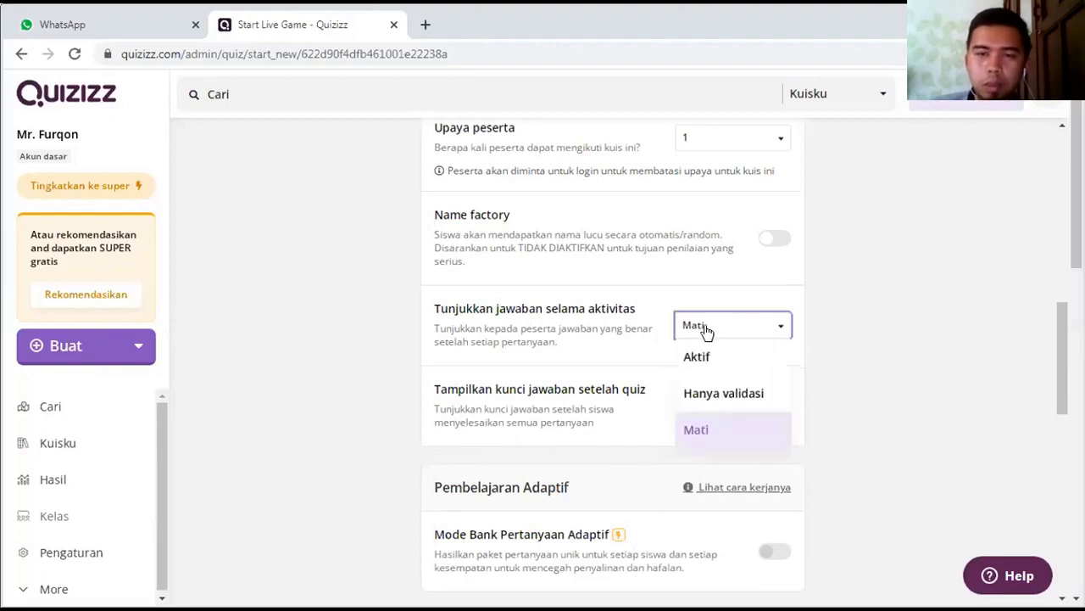
left_click(718, 356)
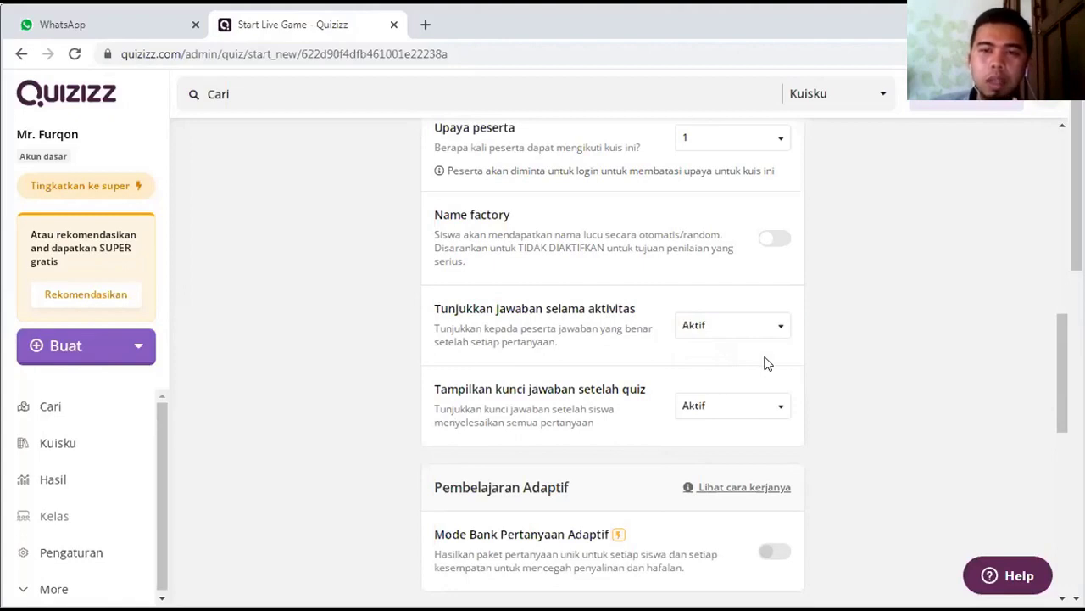
View the available choices for showing the answer key after the quiz without changing the setting
scroll(490, 363, "down", 1)
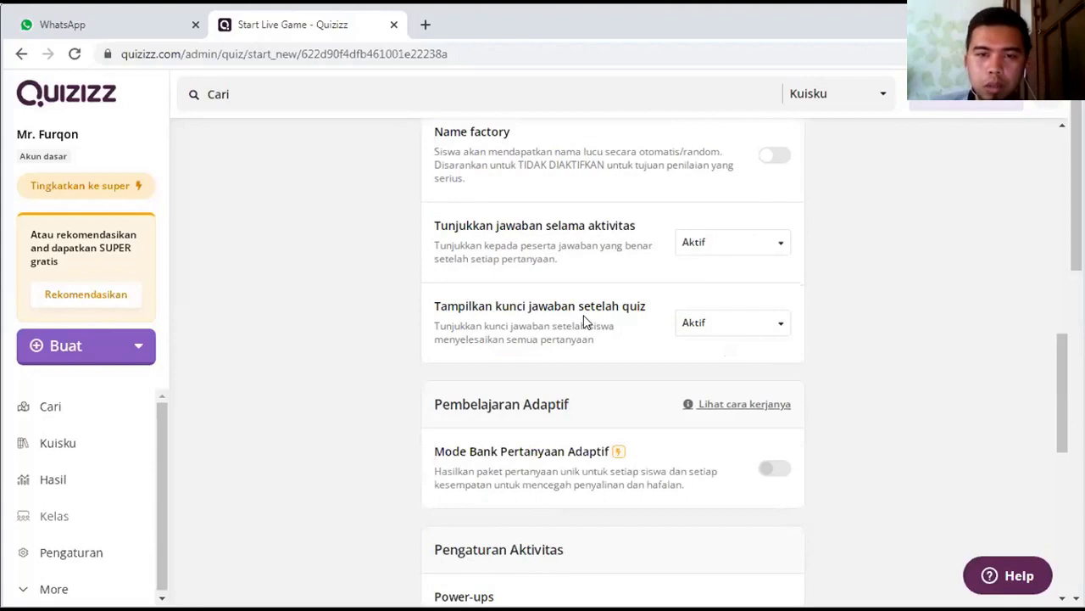
left_click(701, 331)
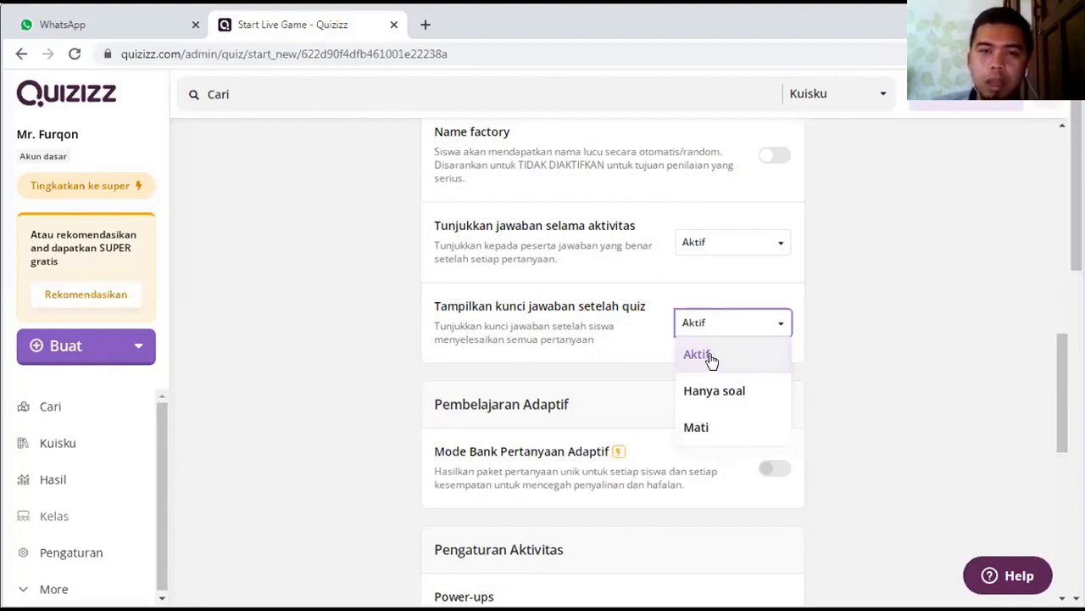
left_click(641, 348)
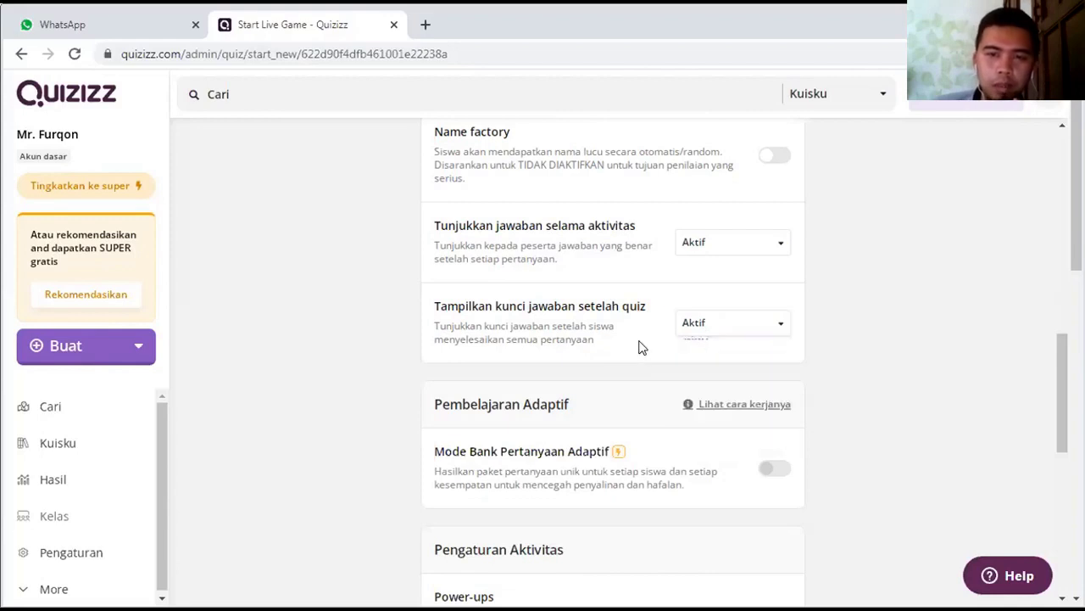
Enable Power-ups in the activity settings and turn the option off again
scroll(548, 360, "down", 1)
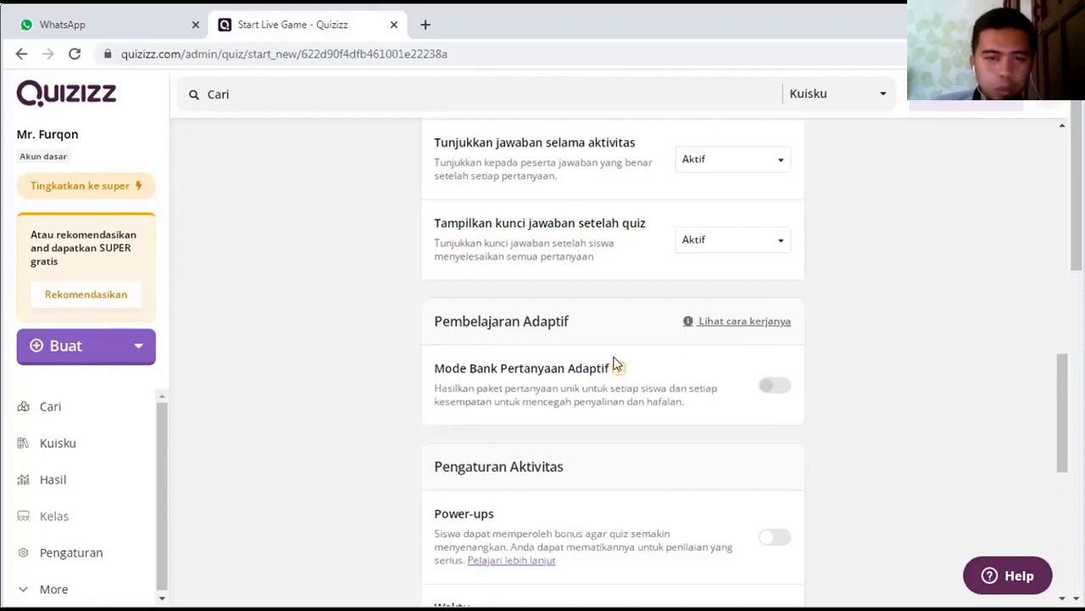
scroll(614, 364, "down", 1)
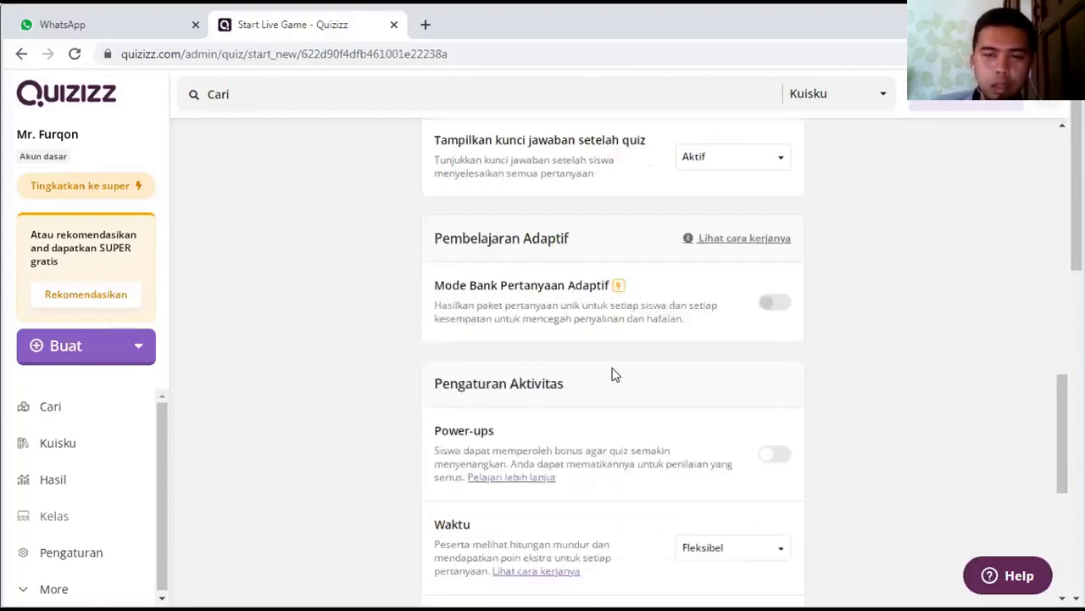
scroll(615, 375, "down", 1)
scroll(704, 420, "down", 1)
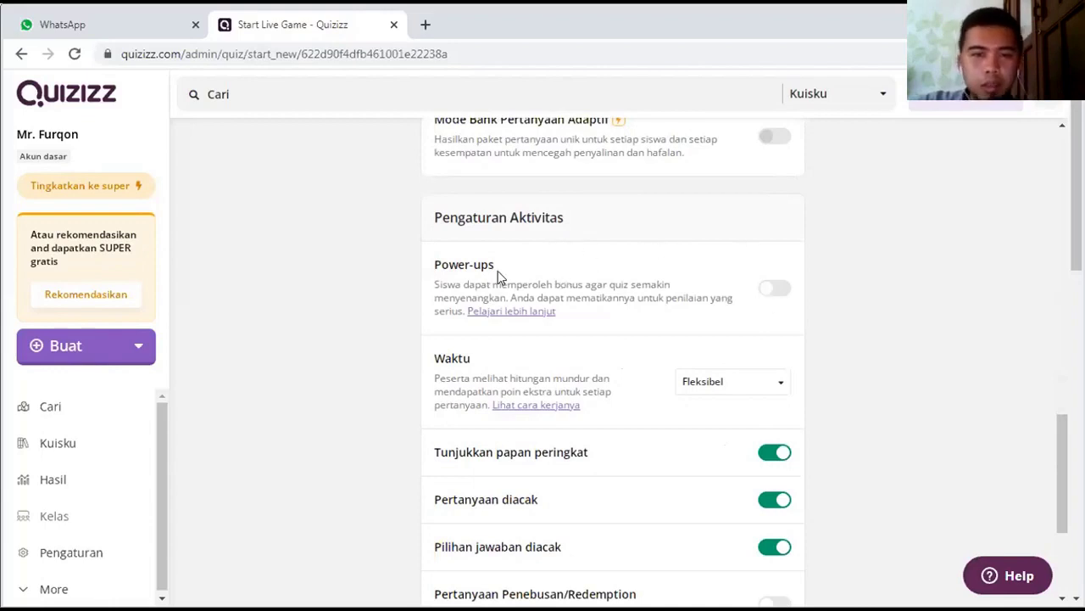
left_click(773, 293)
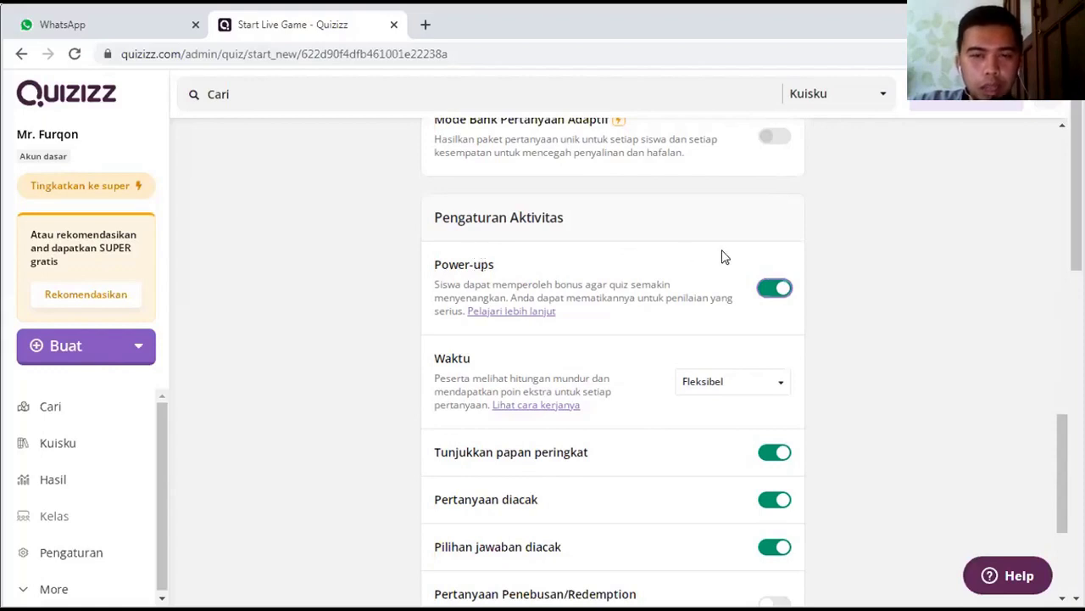
left_click(772, 295)
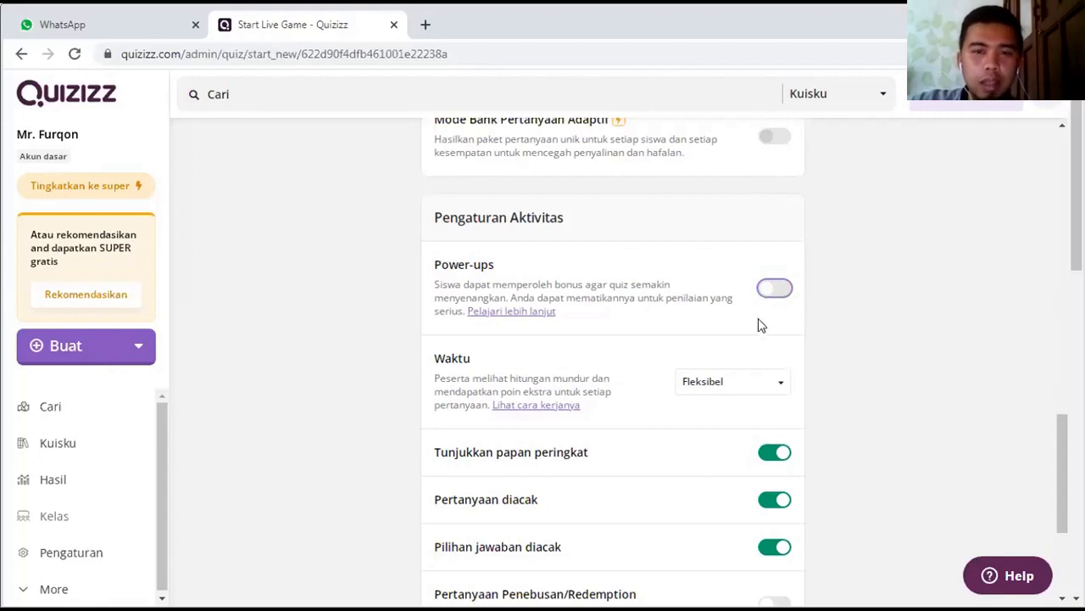
Try the Mati option for the Waktu timer setting and restore it to Fleksibel
scroll(758, 318, "down", 1)
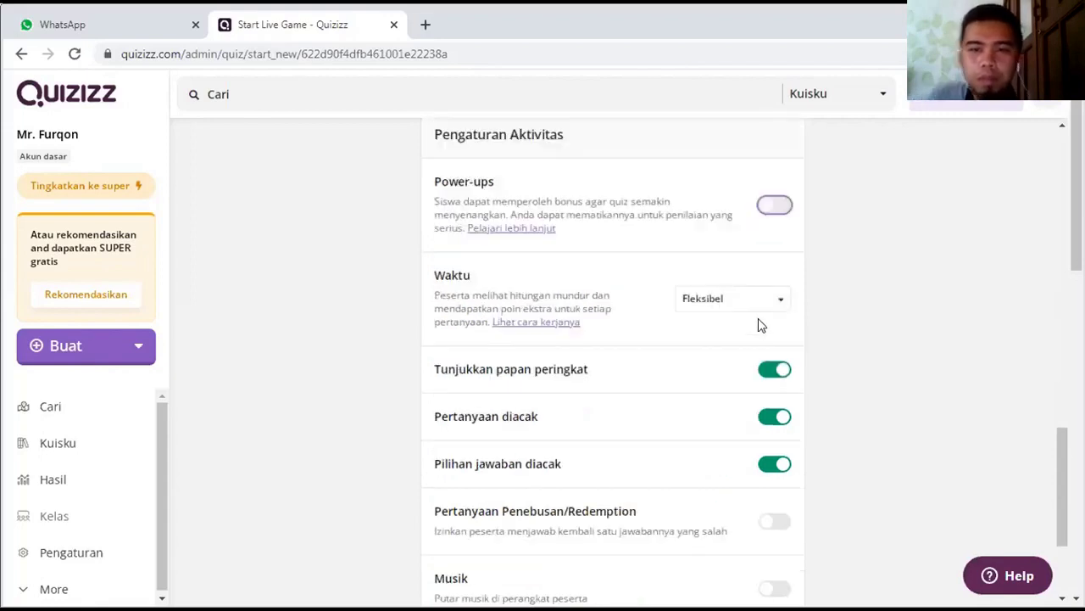
left_click(705, 306)
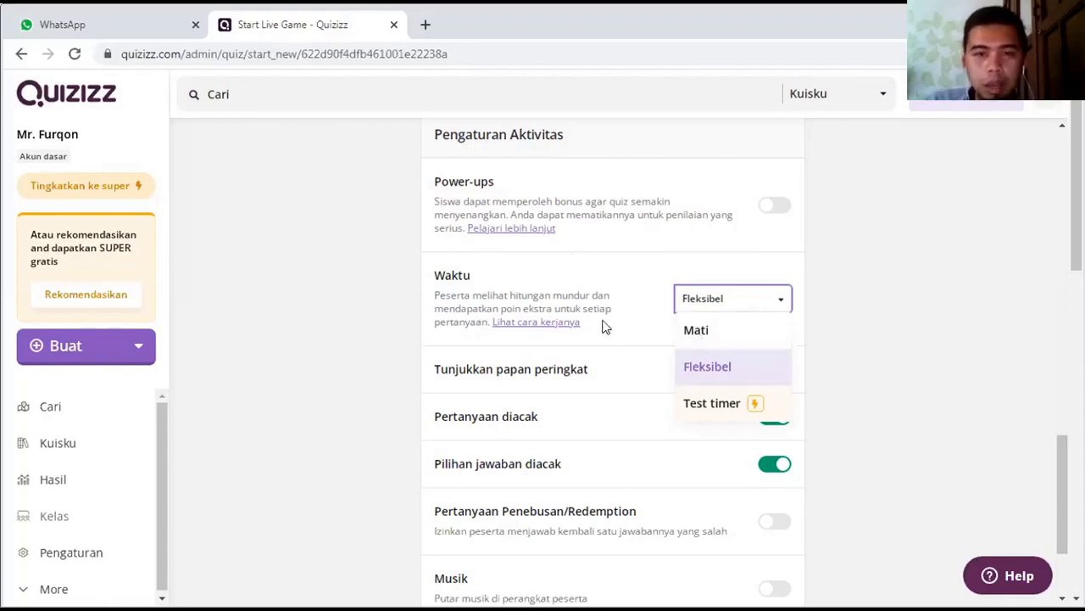
left_click(678, 332)
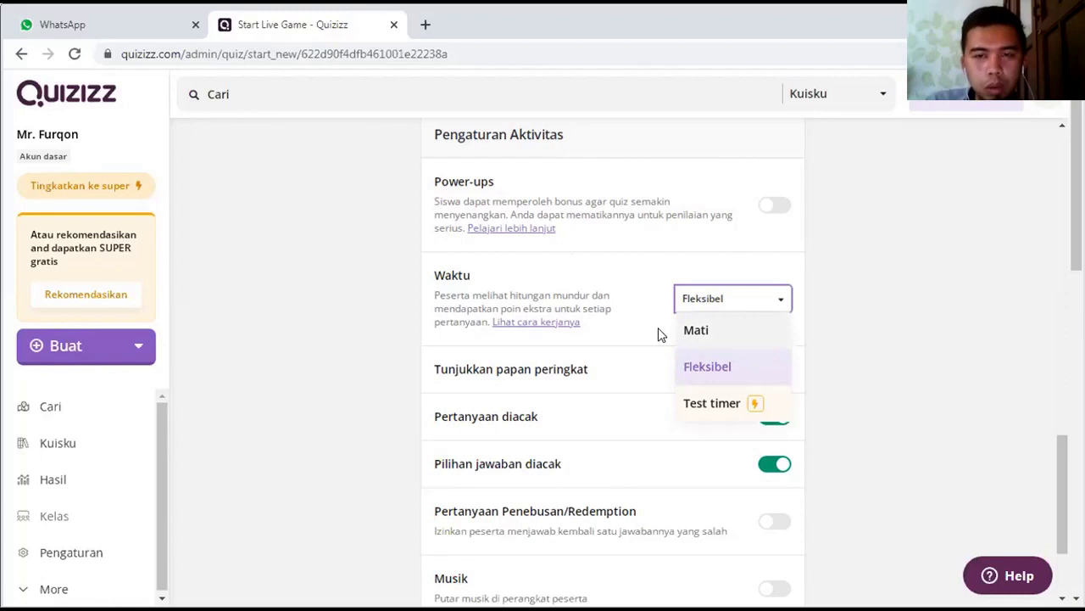
left_click(726, 303)
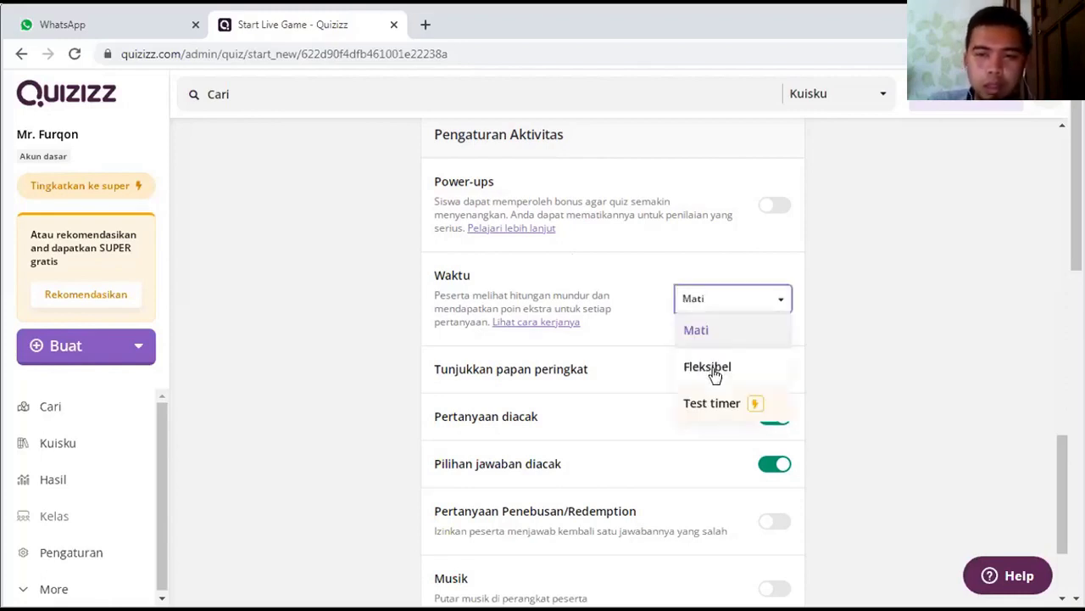
left_click(705, 380)
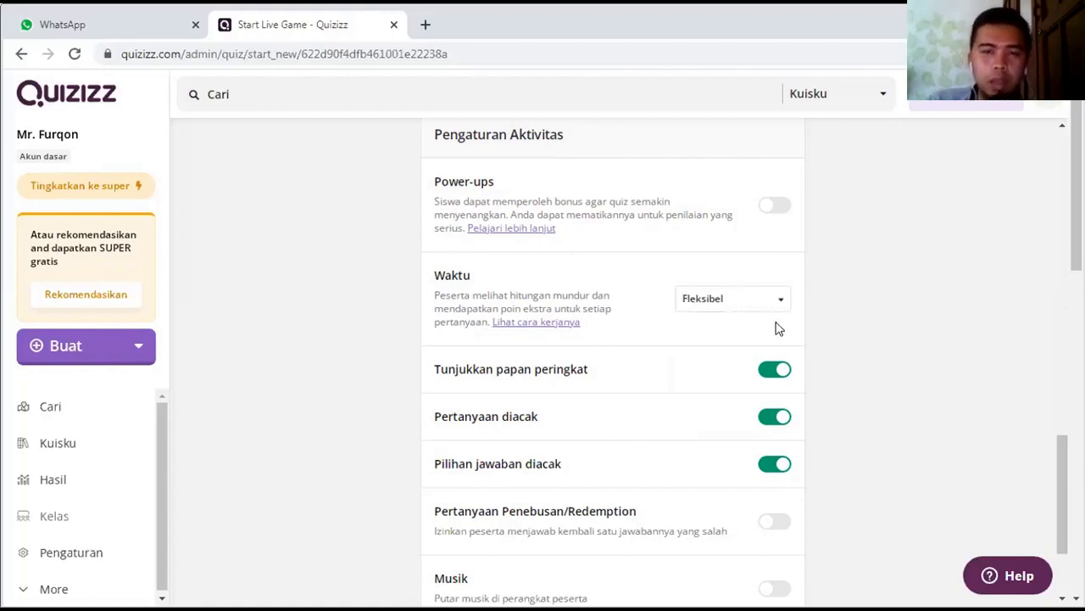
scroll(691, 316, "down", 1)
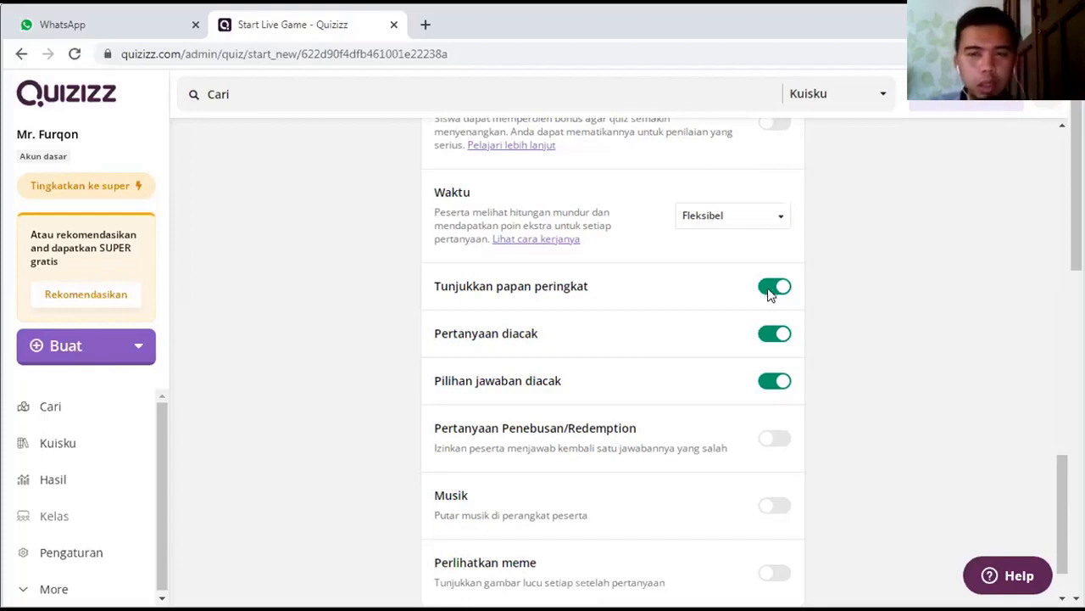
Turn Tunjukkan papan peringkat off and back on in the activity settings
left_click(774, 287)
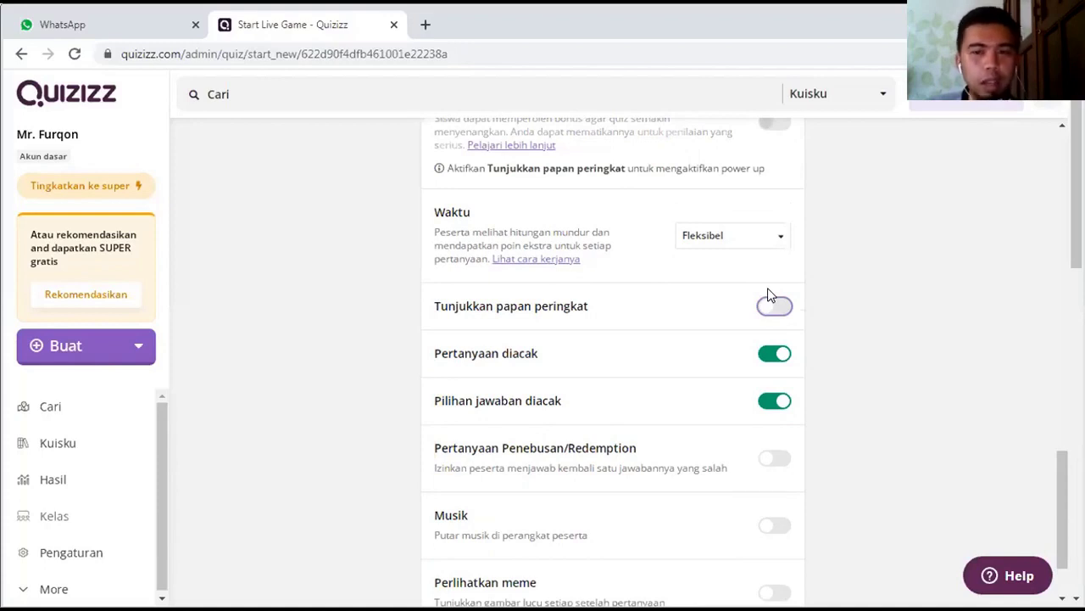
left_click(775, 307)
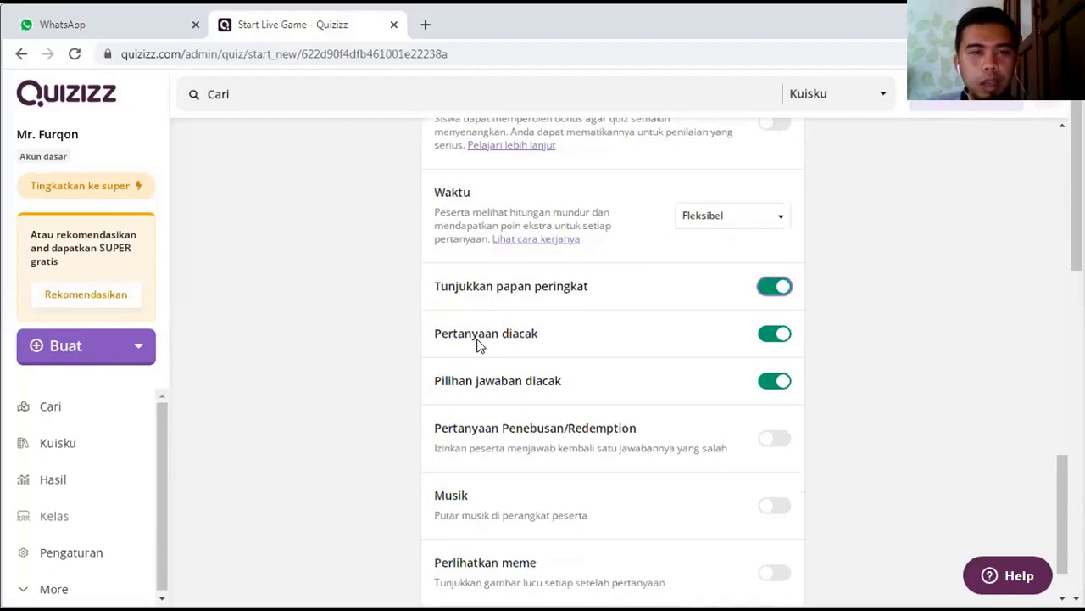
Switch Pertanyaan diacak off and on twice, and try the Pilihan jawaban diacak toggle while leaving it enabled
left_click(773, 340)
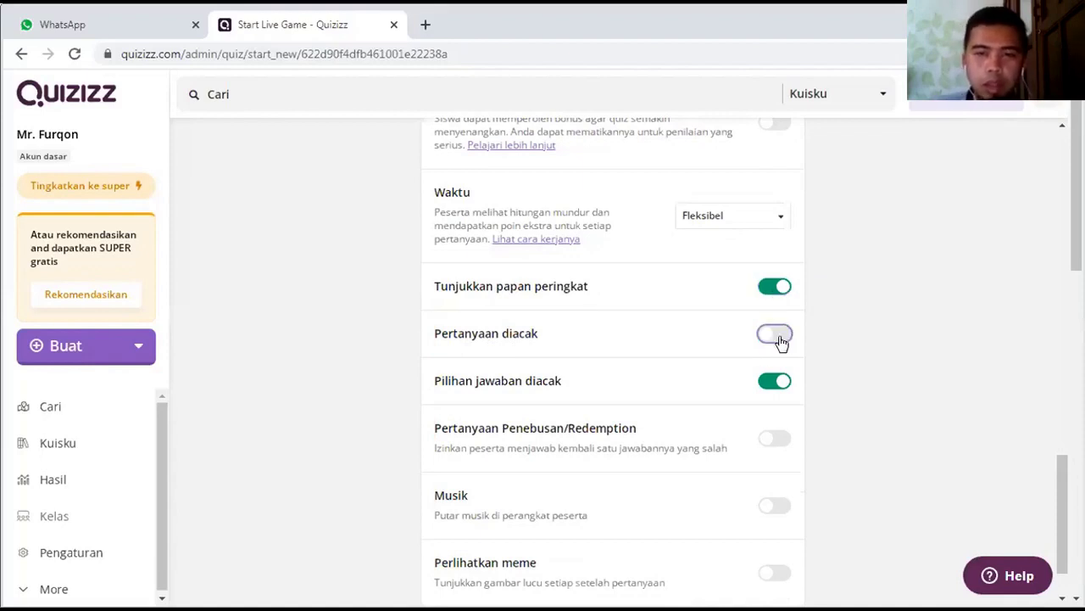
left_click(778, 336)
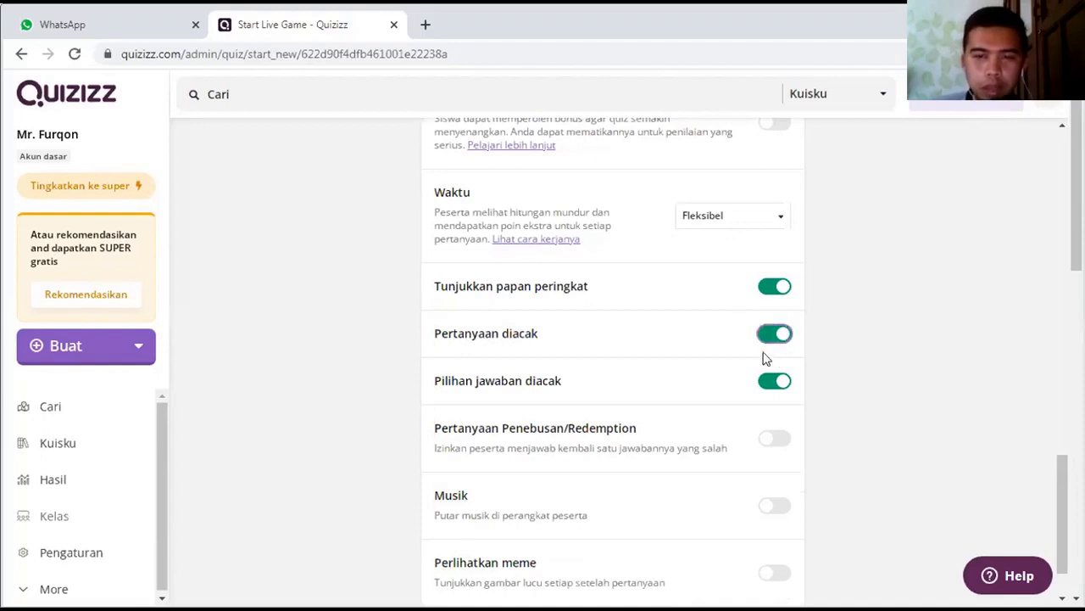
left_click(773, 343)
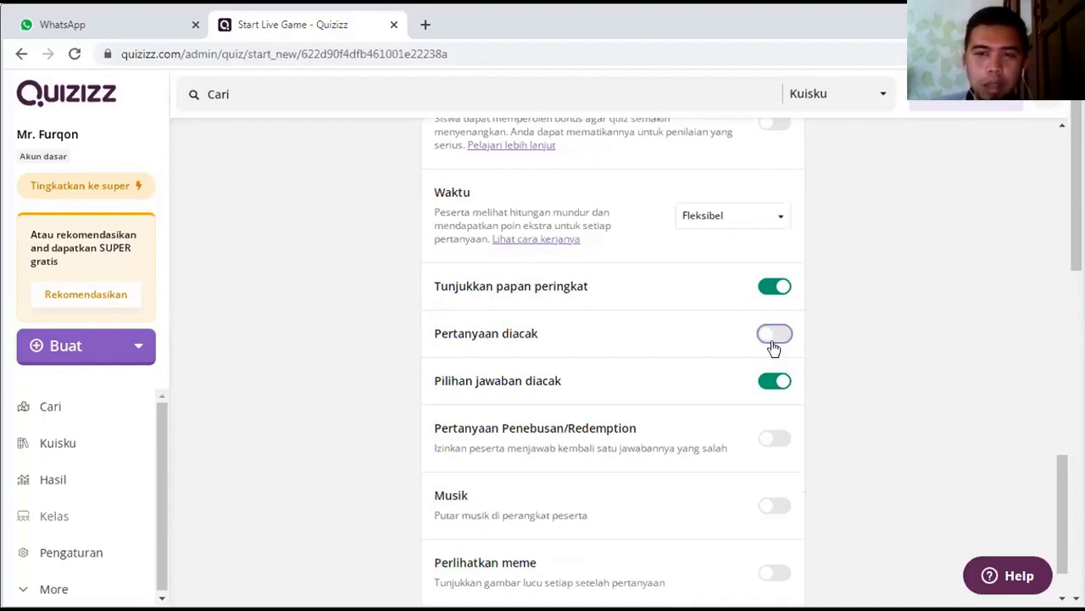
left_click(773, 343)
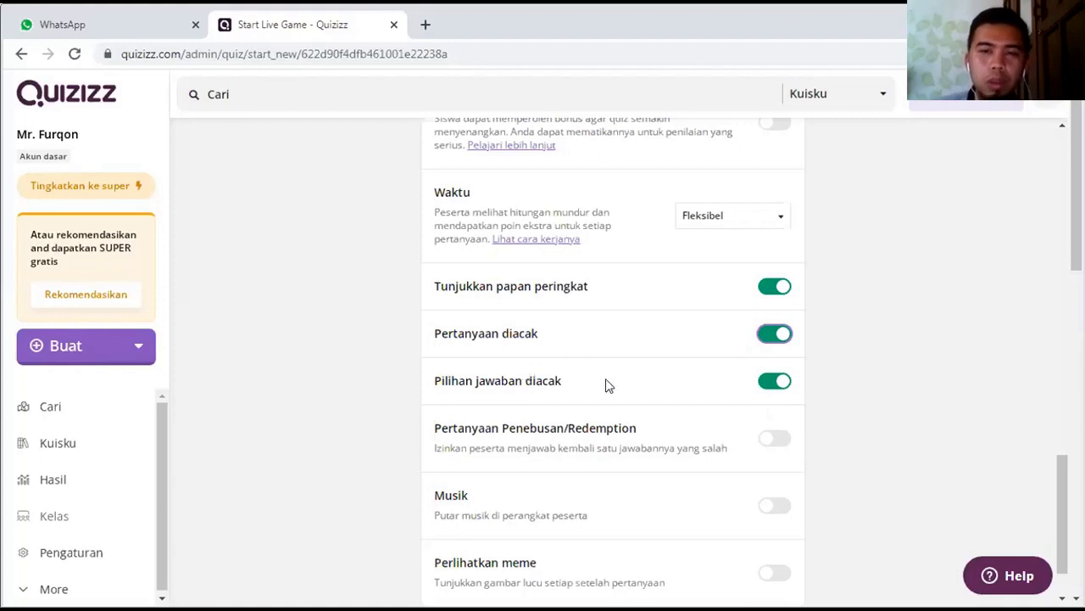
left_click(768, 383)
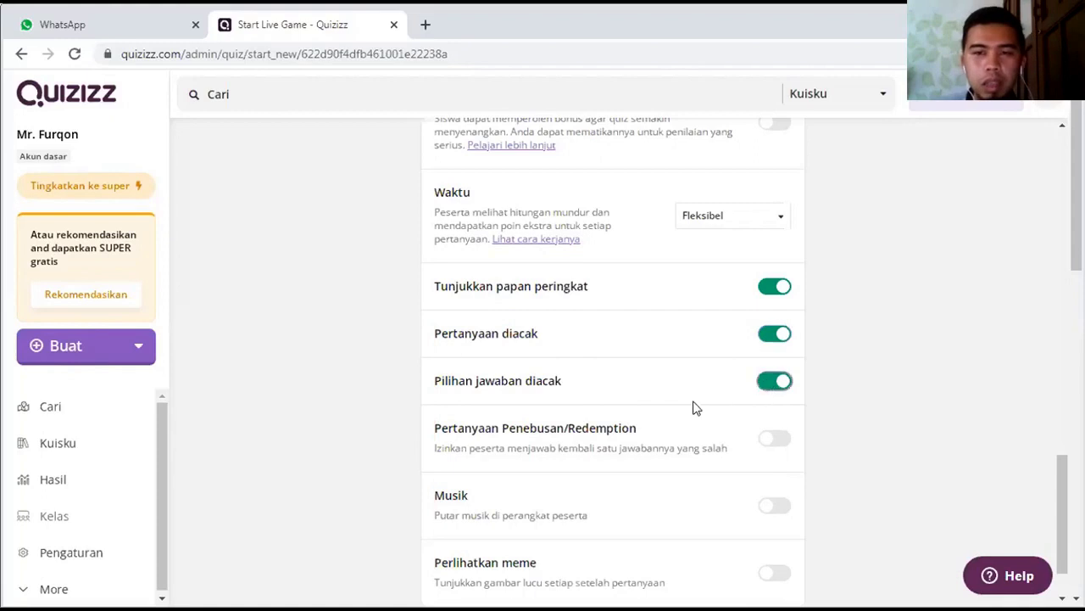
Enable Pertanyaan Penebusan/Redemption and turn it off again, and do the same with Musik
scroll(667, 412, "down", 1)
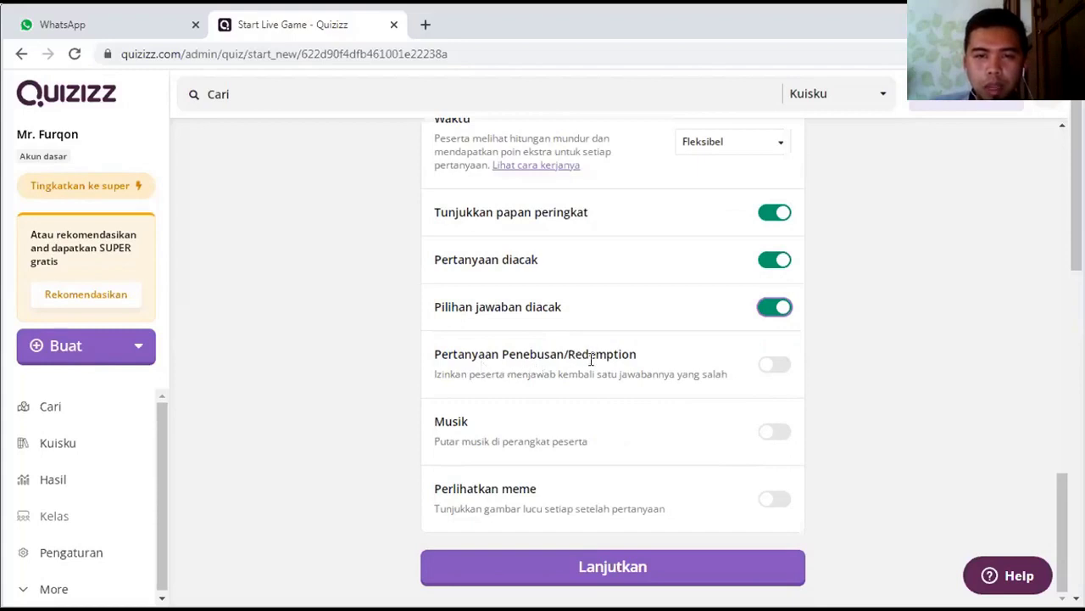
left_click(750, 381)
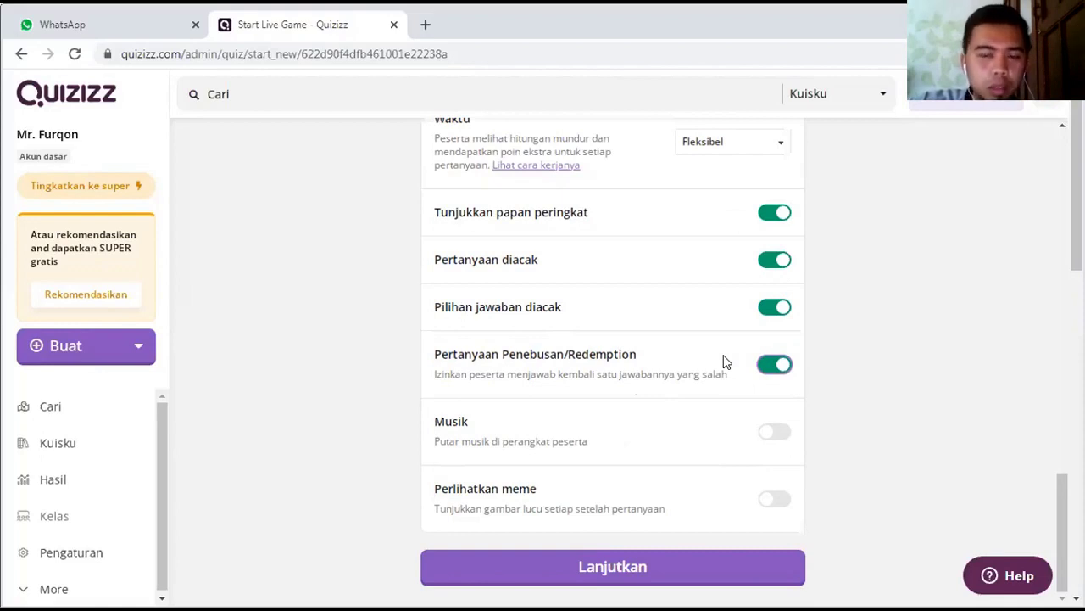
left_click(769, 364)
scroll(733, 367, "down", 1)
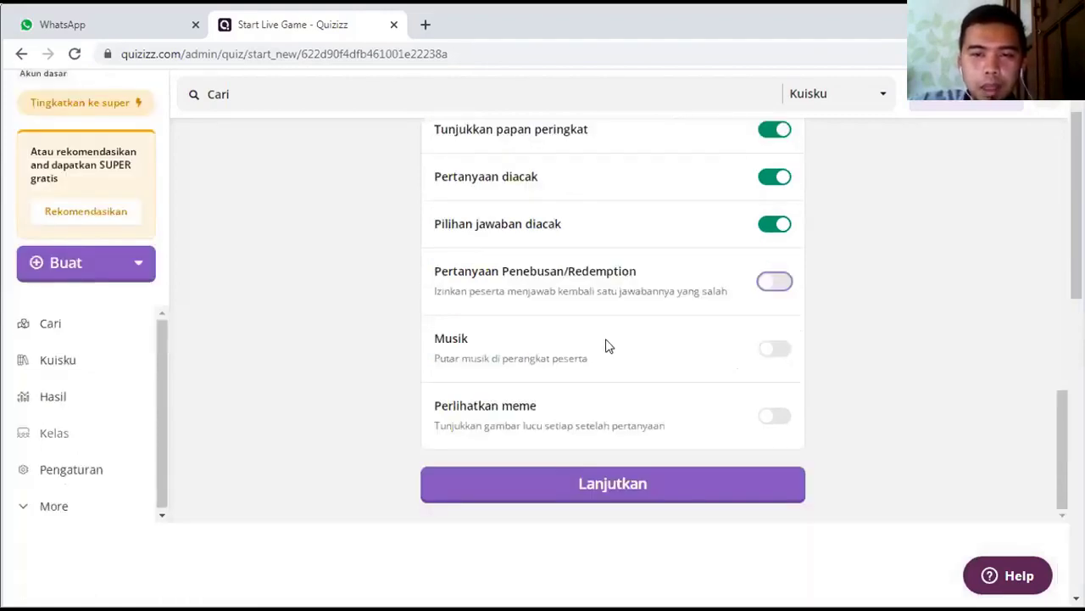
left_click(774, 349)
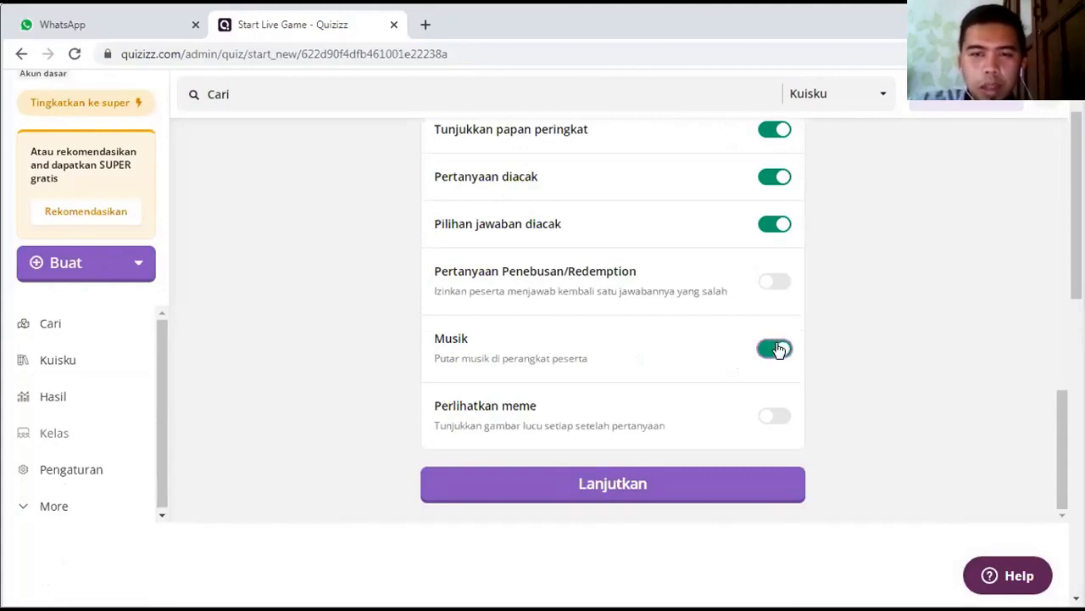
left_click(776, 350)
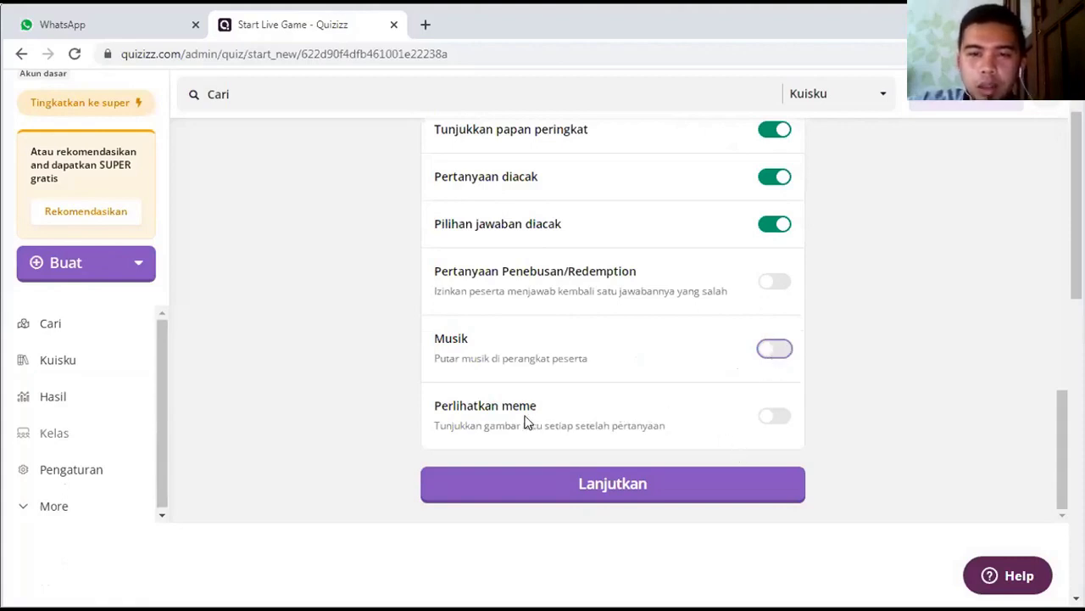
Enable Perlihatkan meme, browse the available meme sets, and turn the option off again
left_click(774, 419)
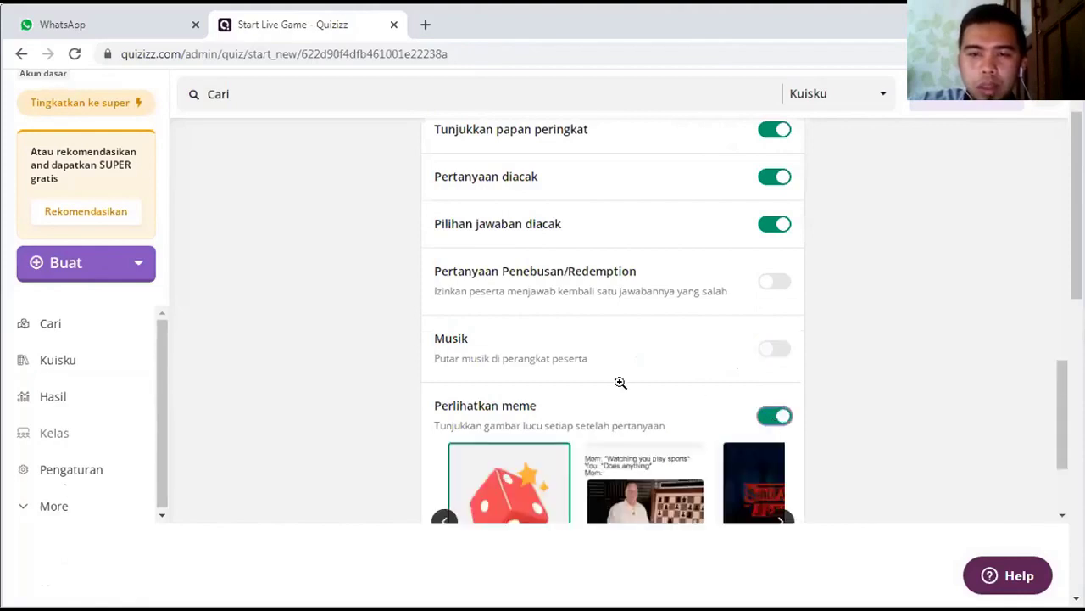
scroll(620, 382, "down", 1)
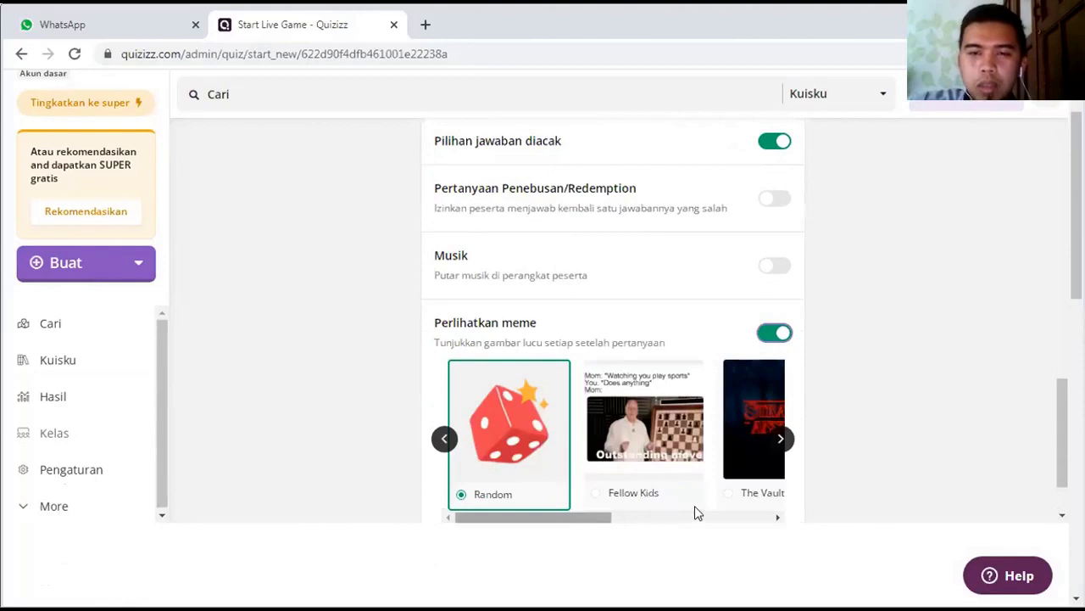
scroll(785, 512, "right", 3)
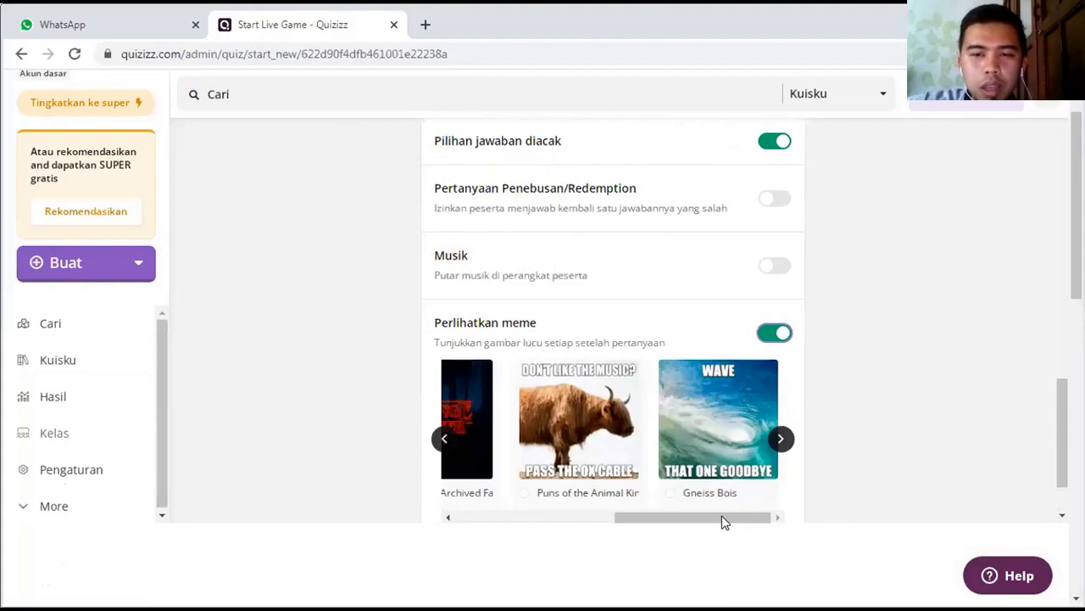
scroll(687, 505, "left", 3)
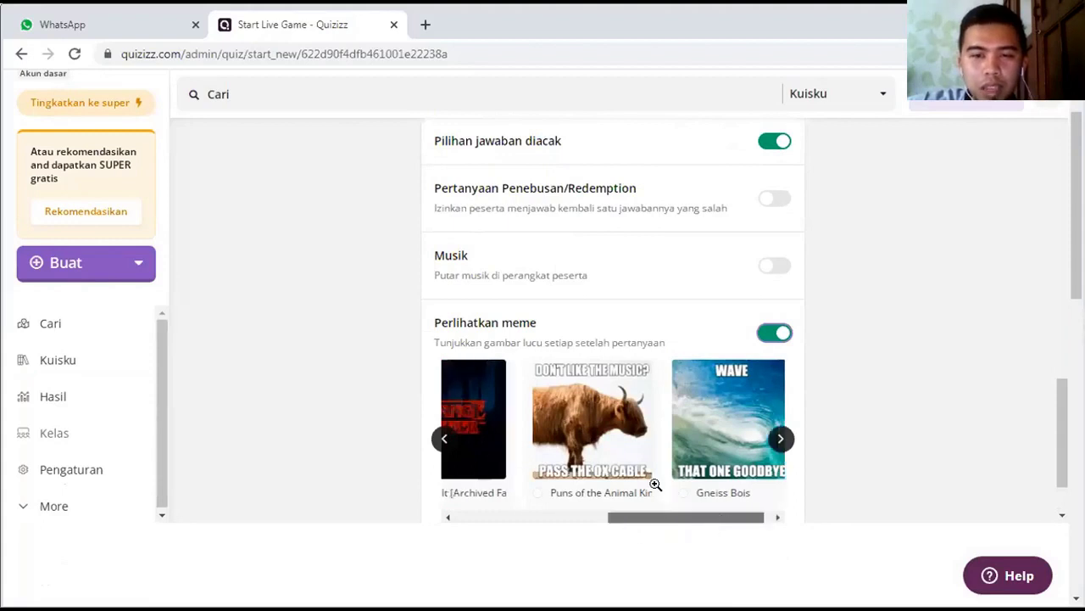
left_click(775, 334)
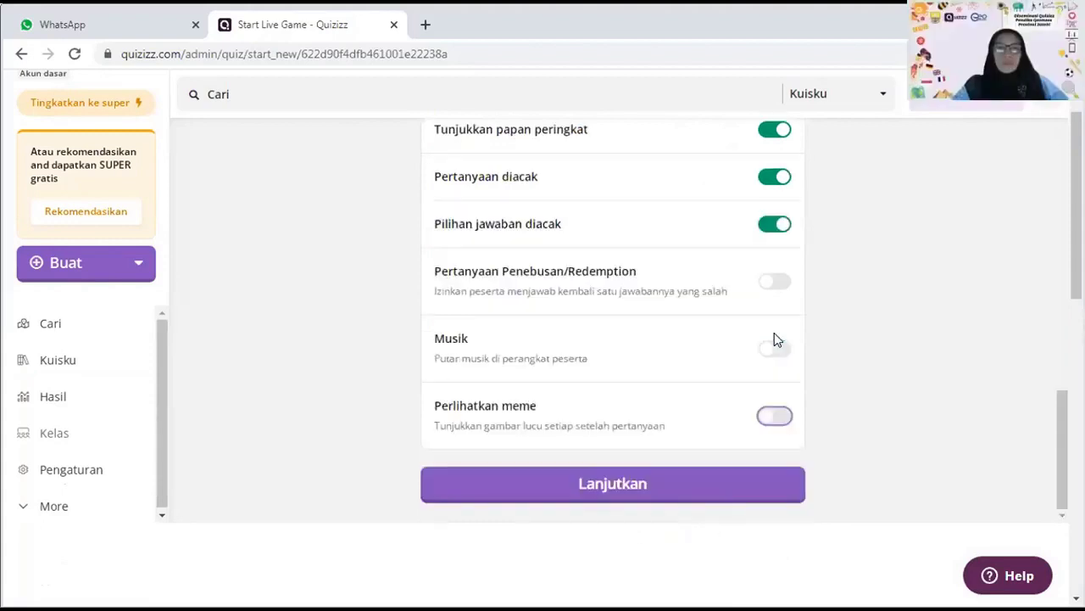
Review the Pengaturan Aktivitas options, from Power-ups and Waktu down to Perlihatkan meme
scroll(774, 340, "down", 5)
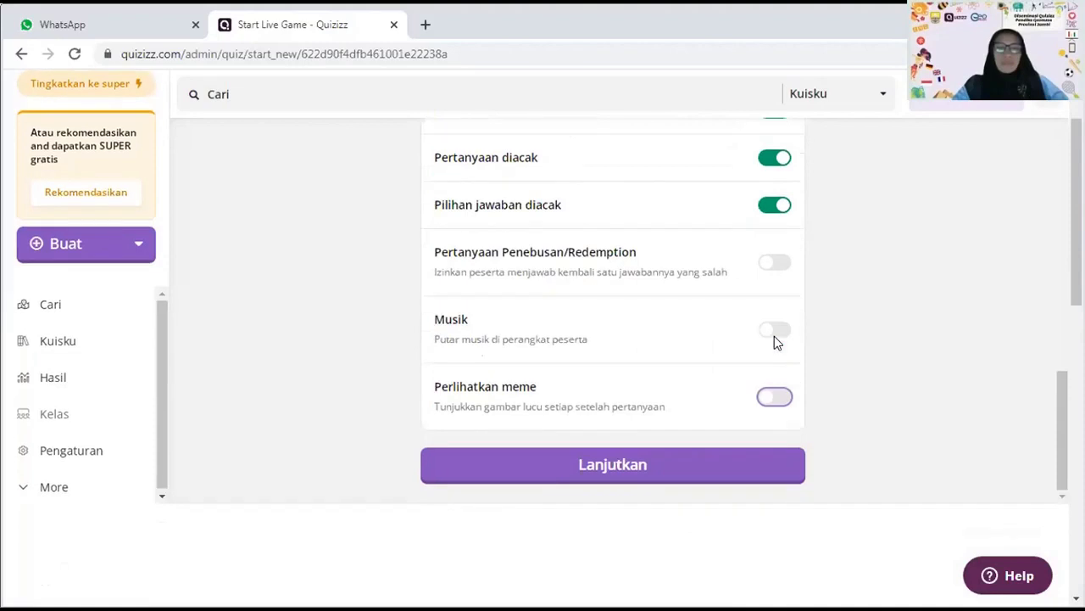
scroll(884, 254, "up", 2)
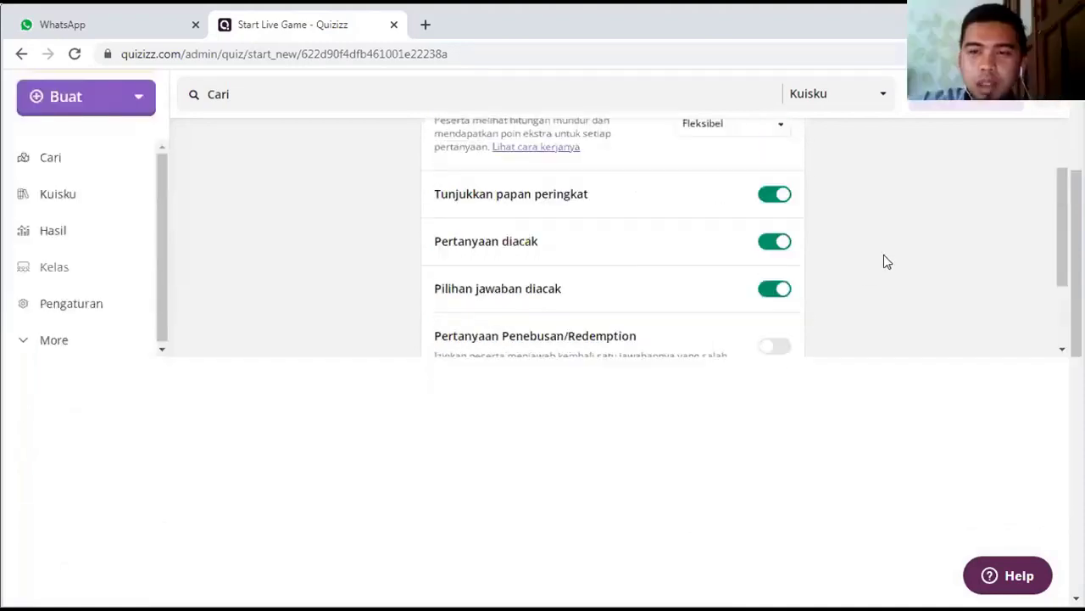
scroll(883, 254, "down", 3)
scroll(942, 311, "up", 2)
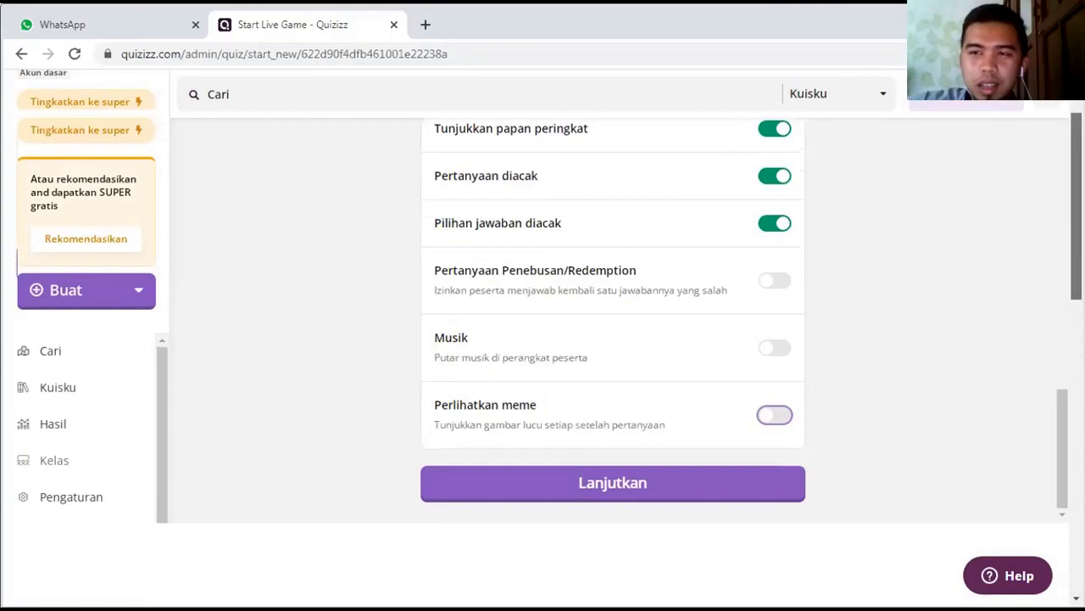
scroll(909, 397, "up", 1)
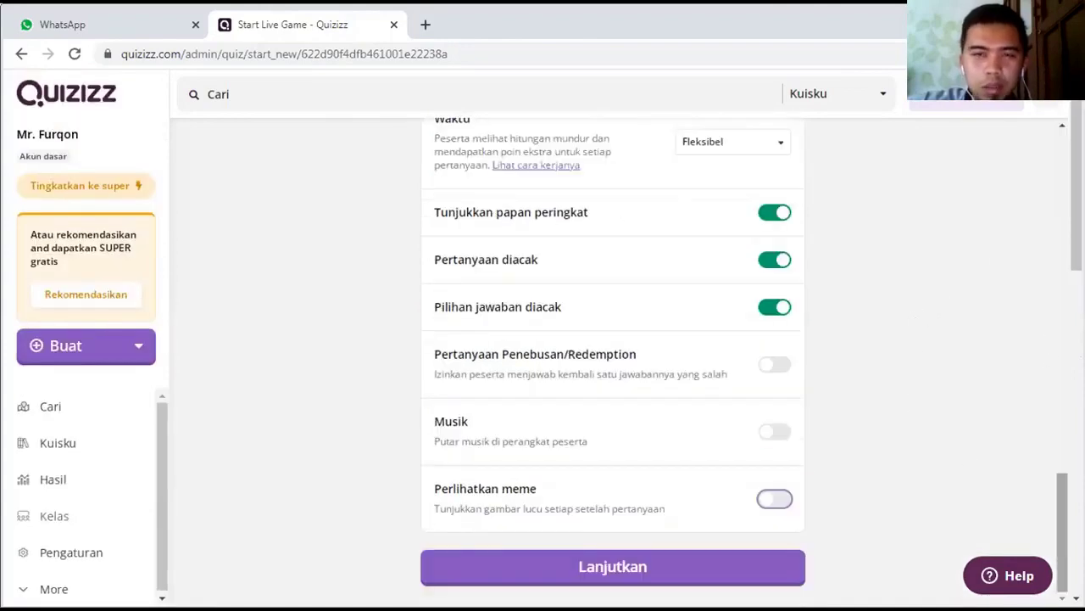
scroll(1051, 416, "up", 10)
scroll(993, 259, "down", 7)
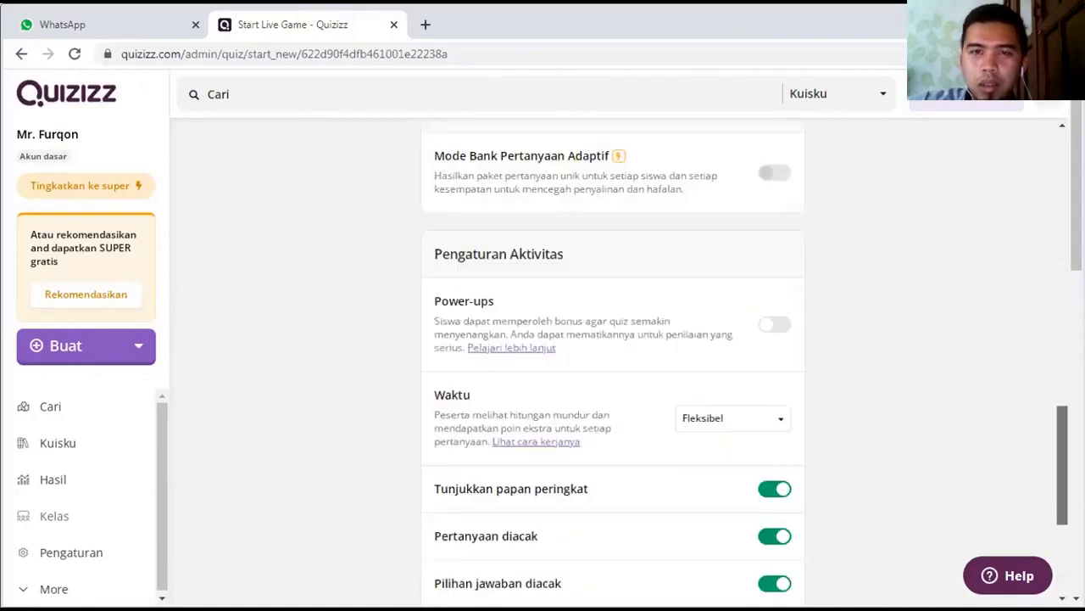
scroll(993, 259, "down", 3)
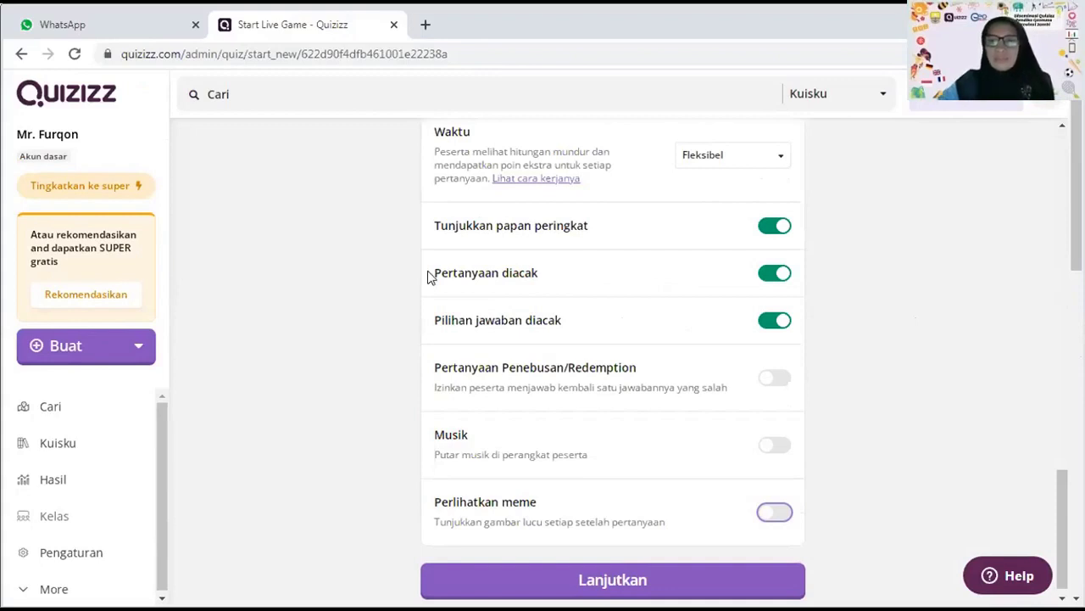
Go back over the class assignment, Pengaturan Umum, Pembelajaran Adaptif and activity settings, ending at the Lanjutkan option
scroll(430, 277, "up", 5)
scroll(430, 277, "up", 5)
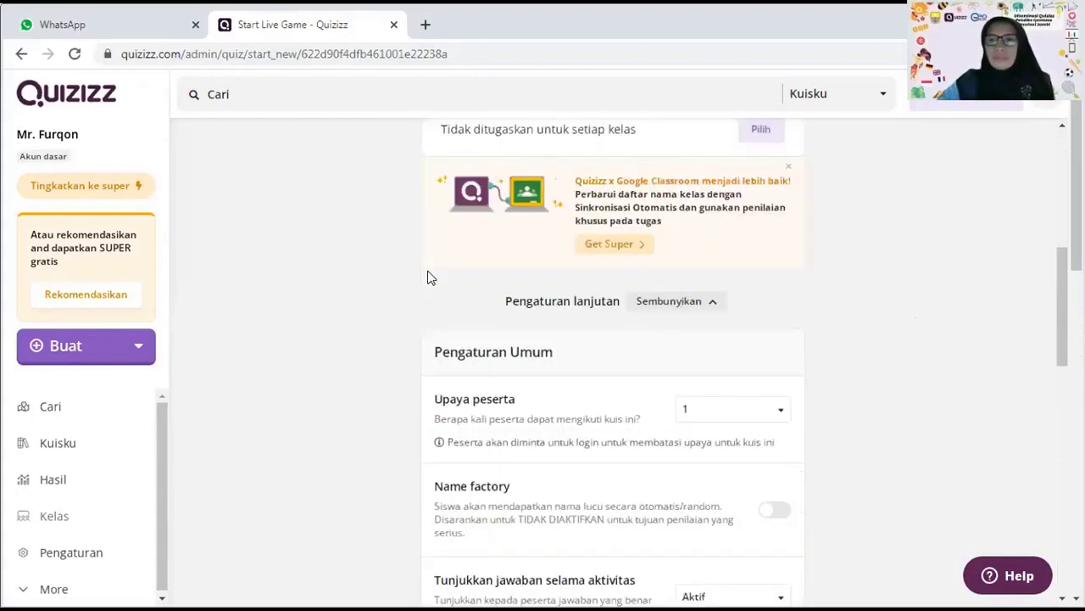
scroll(427, 280, "up", 1)
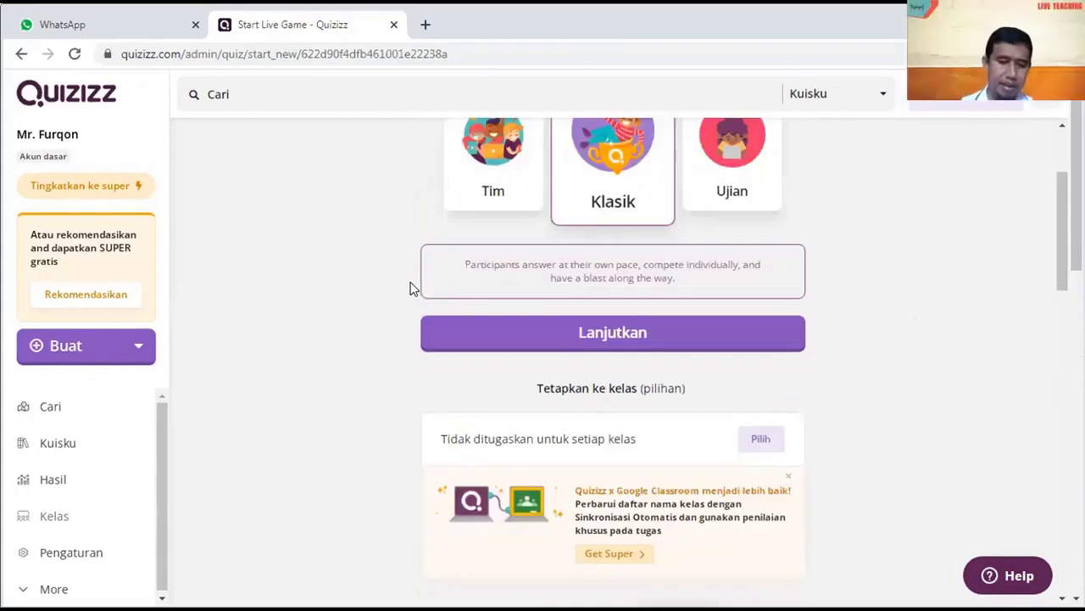
scroll(411, 288, "down", 1)
scroll(410, 289, "down", 3)
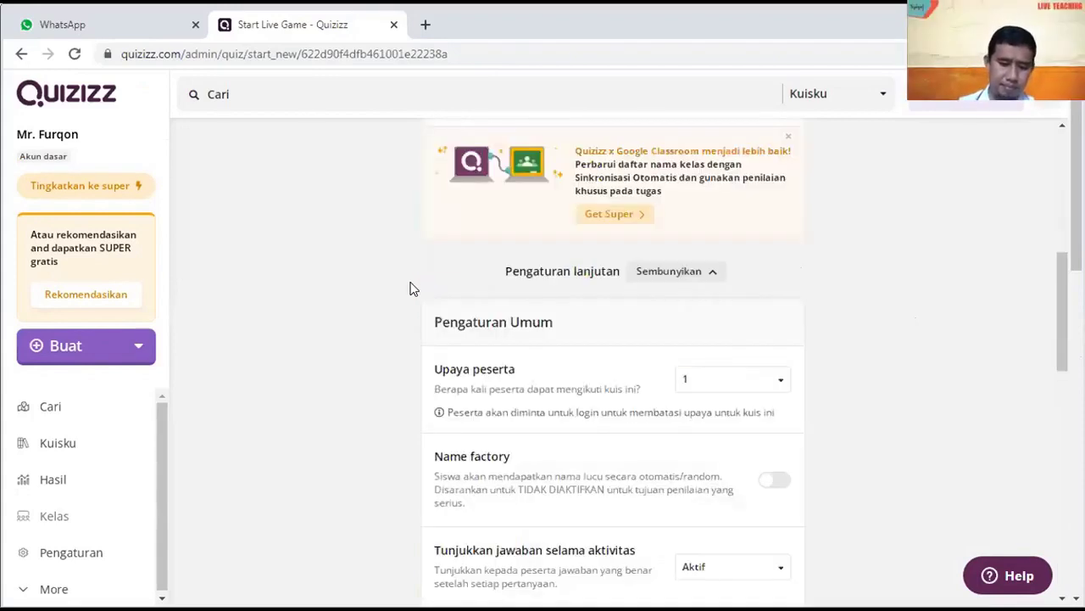
scroll(410, 288, "down", 2)
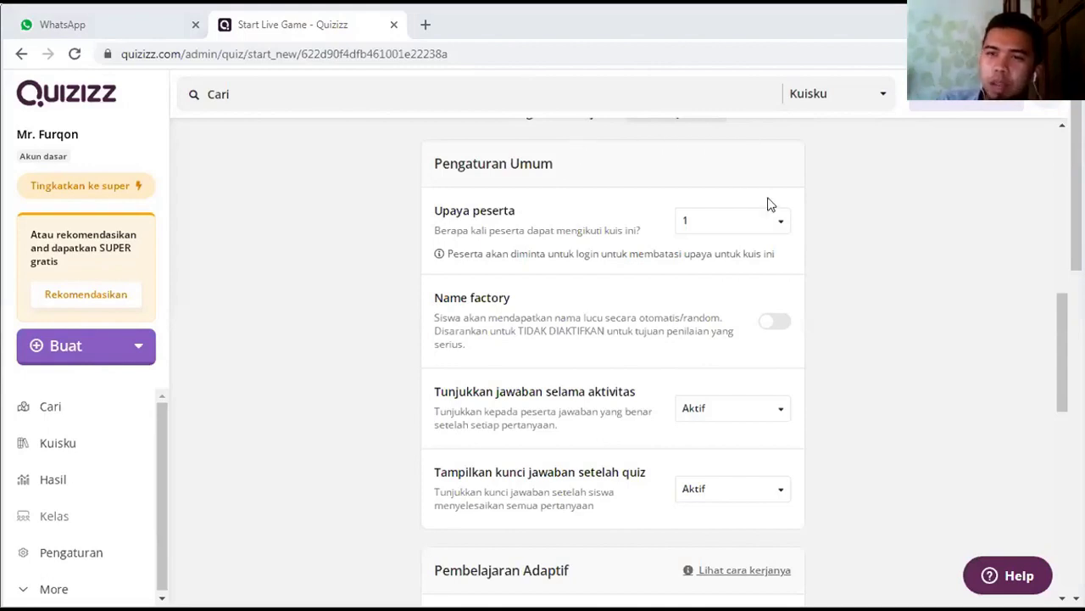
scroll(762, 292, "up", 4)
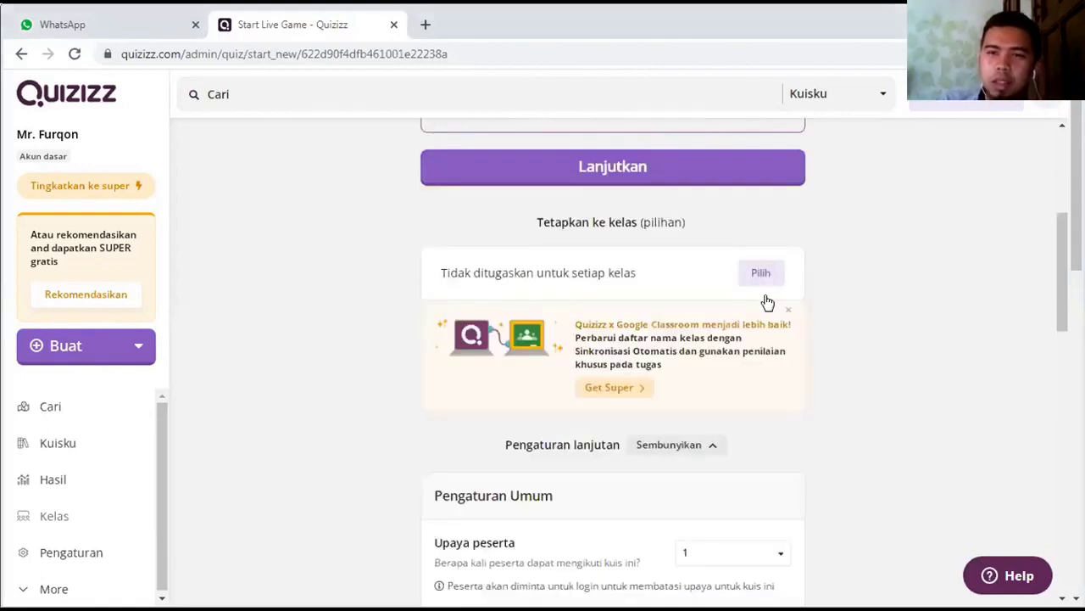
scroll(767, 302, "down", 4)
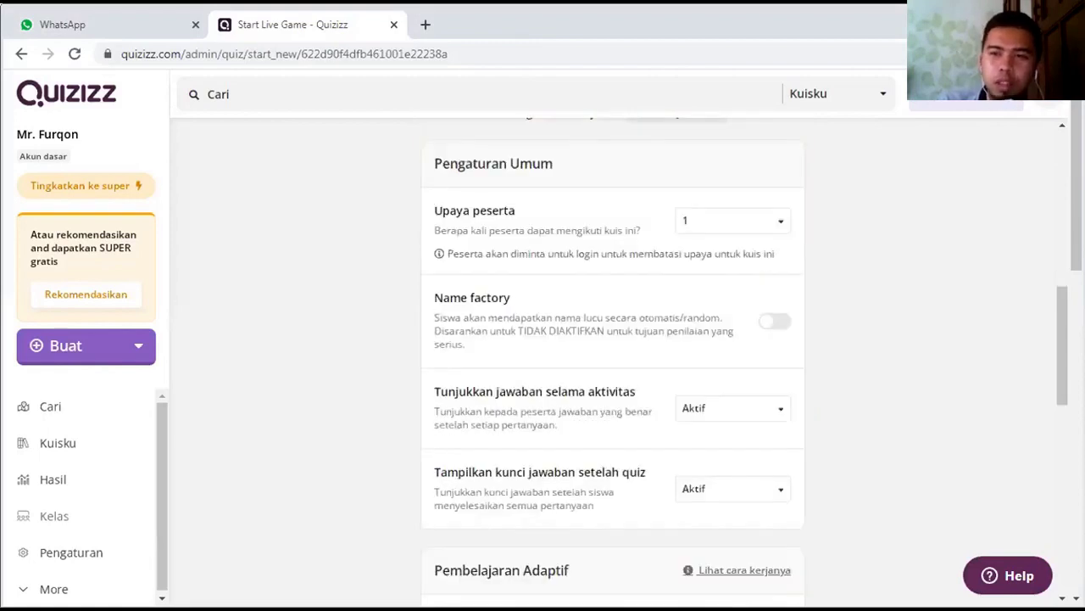
scroll(814, 216, "down", 4)
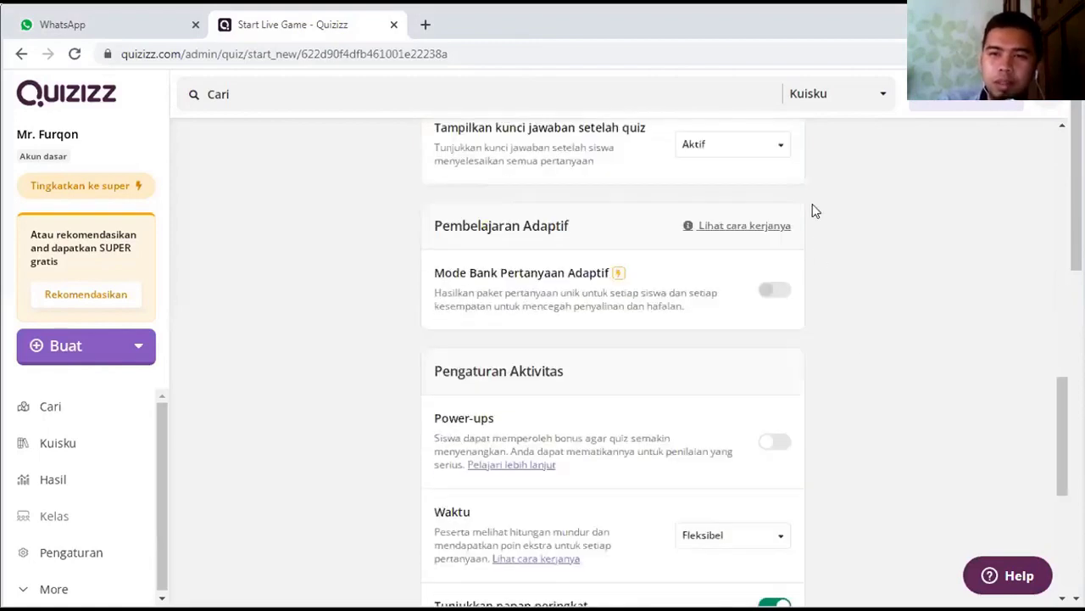
scroll(1058, 404, "up", 4)
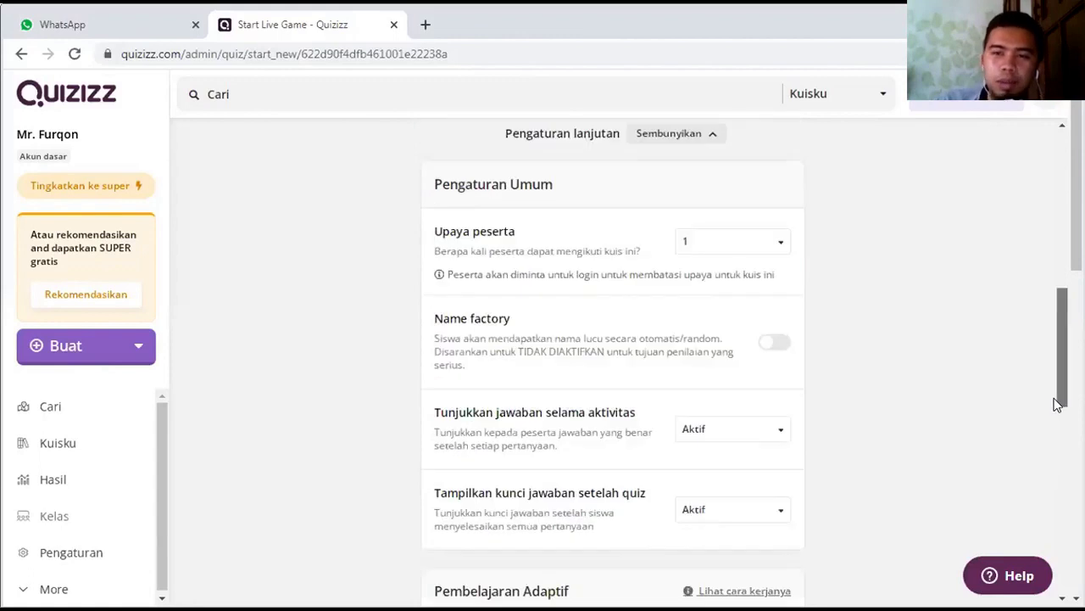
scroll(1059, 404, "down", 3)
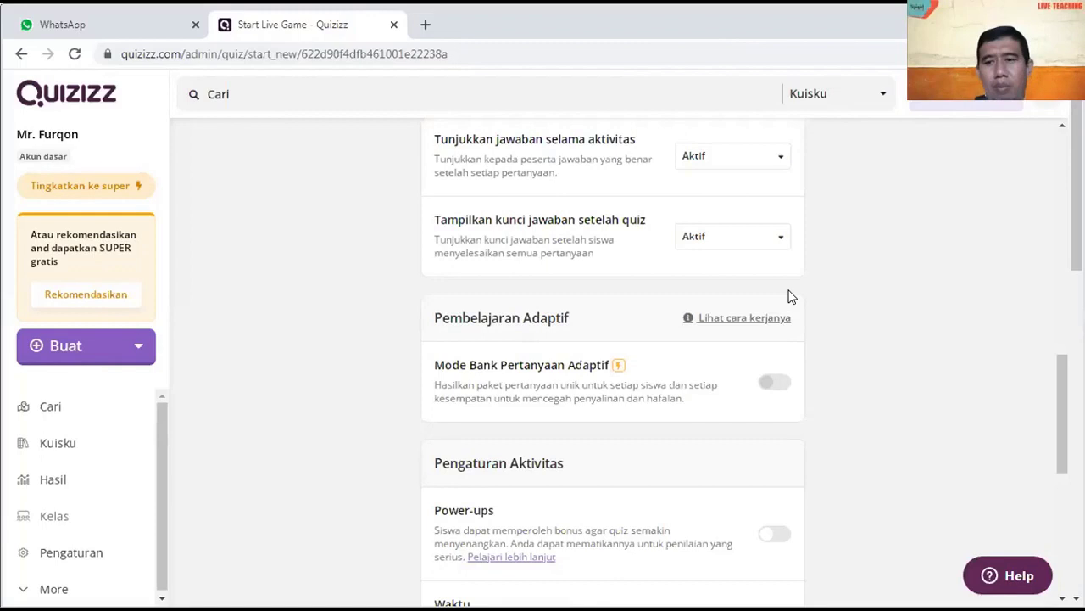
scroll(789, 297, "up", 1)
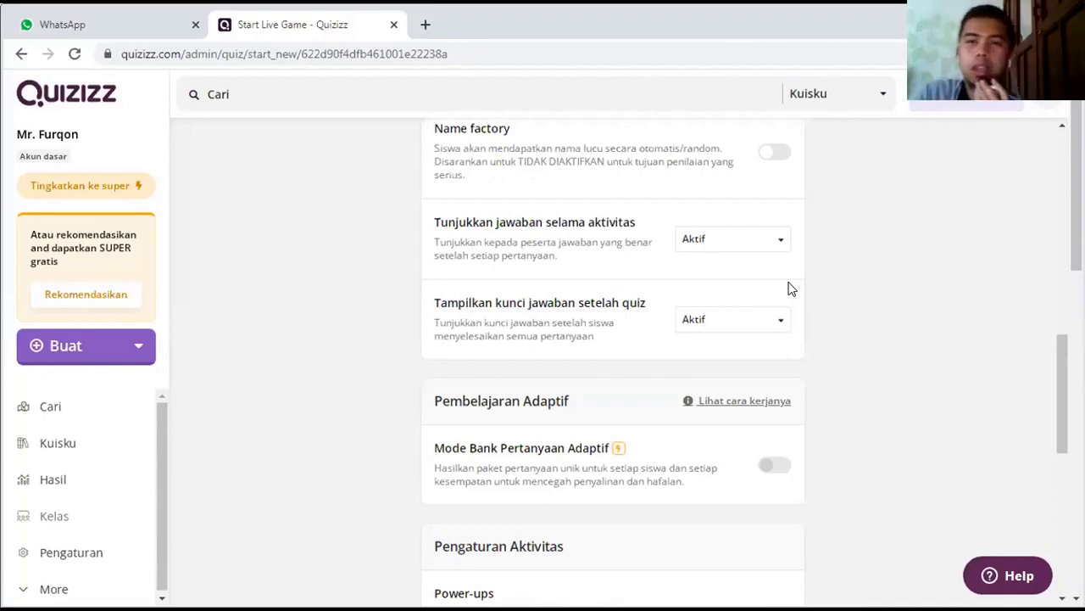
scroll(793, 298, "up", 3)
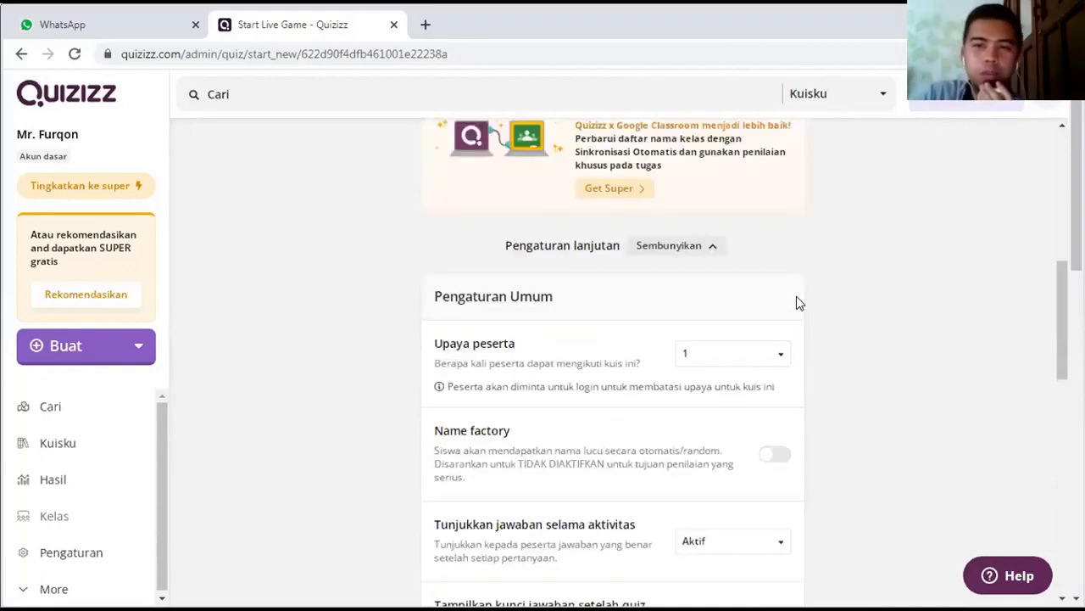
scroll(797, 307, "down", 9)
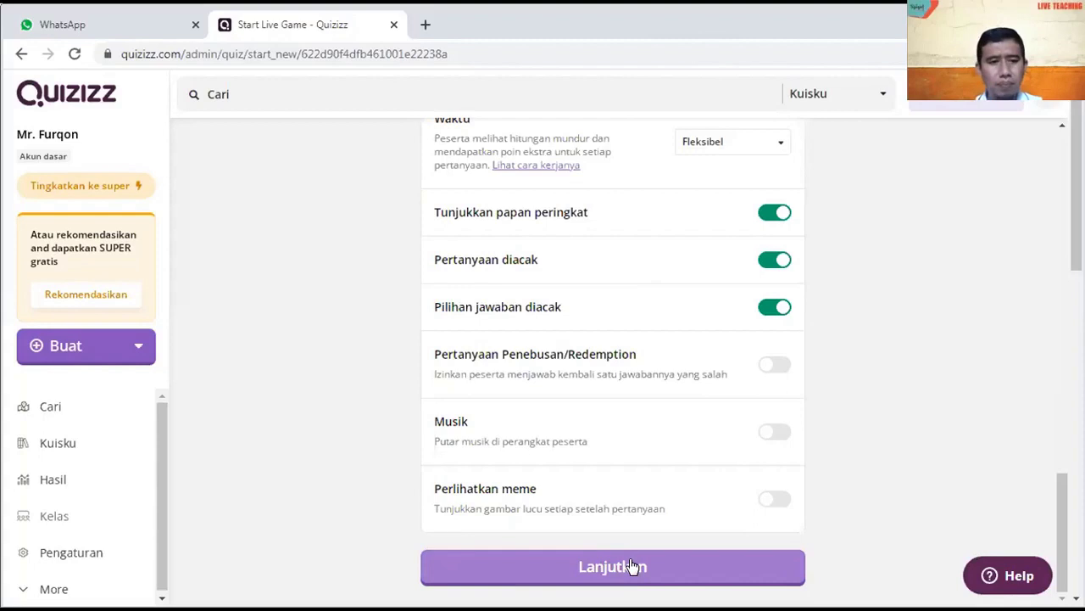
Launch the live Klasik session with the configured settings and copy its join link
scroll(669, 390, "down", 2)
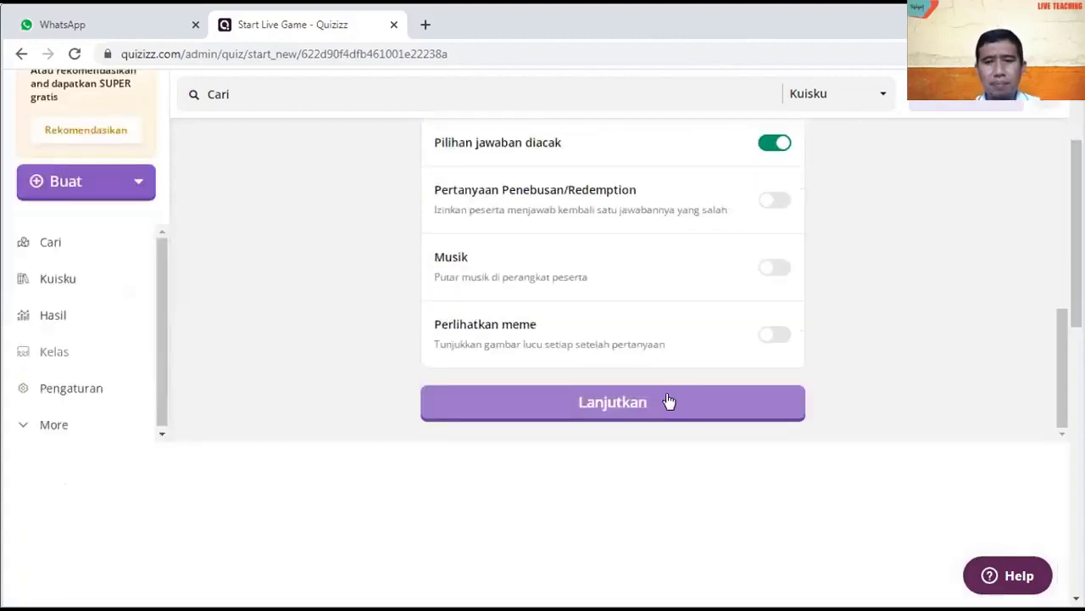
left_click(669, 400)
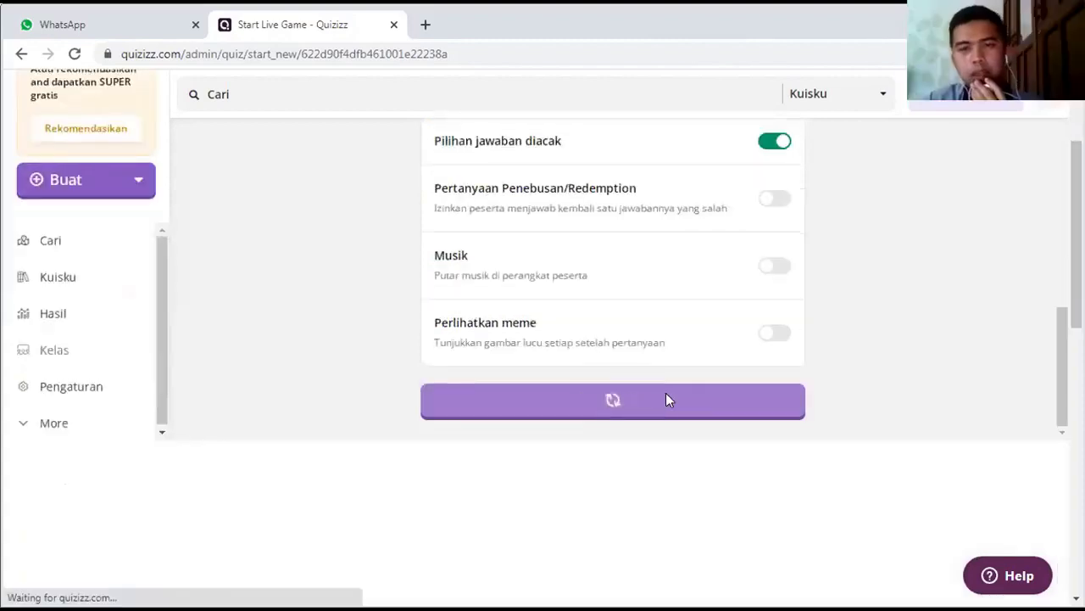
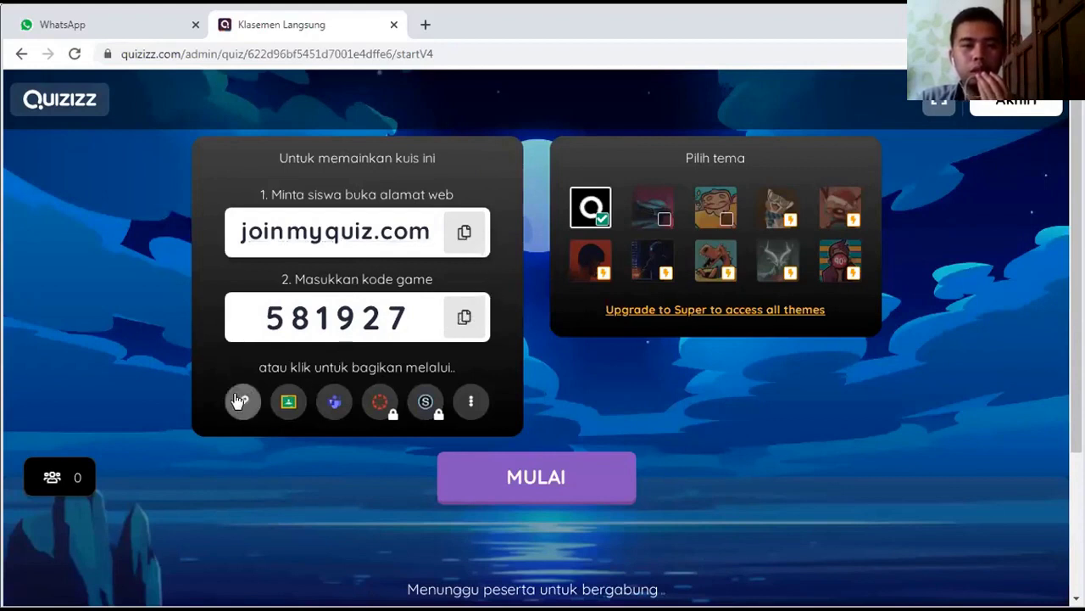
left_click(239, 400)
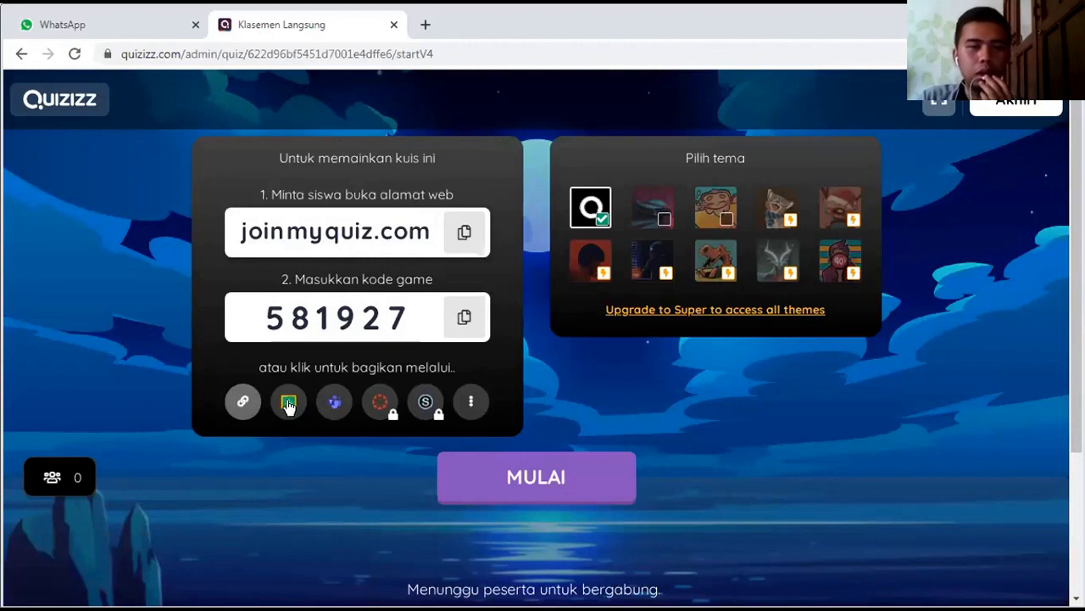
Open the additional sharing options for the session's join link, close them, and end the live session
left_click(462, 400)
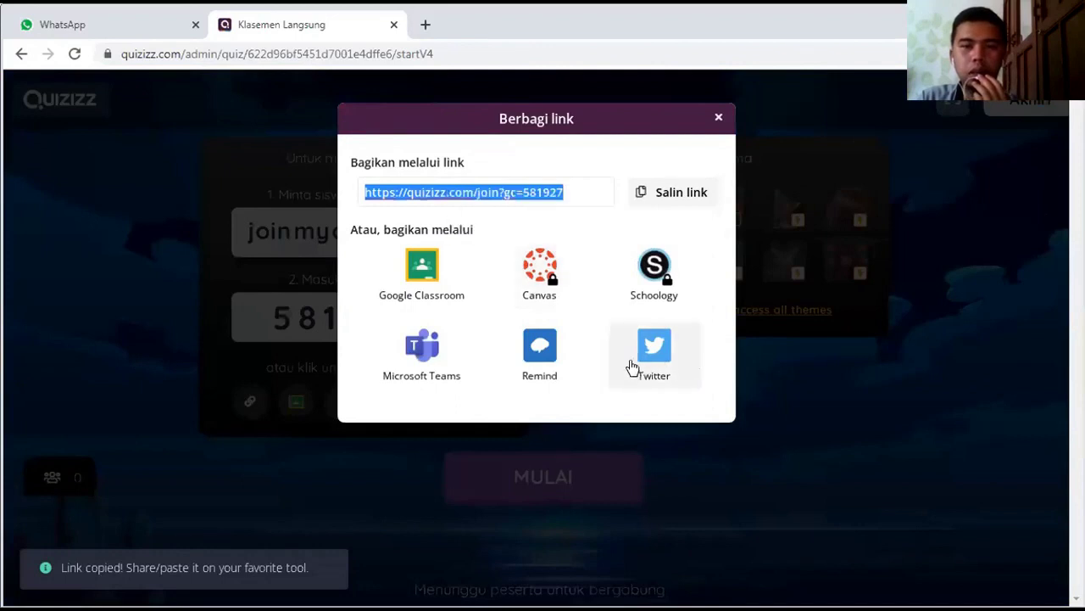
left_click(458, 327)
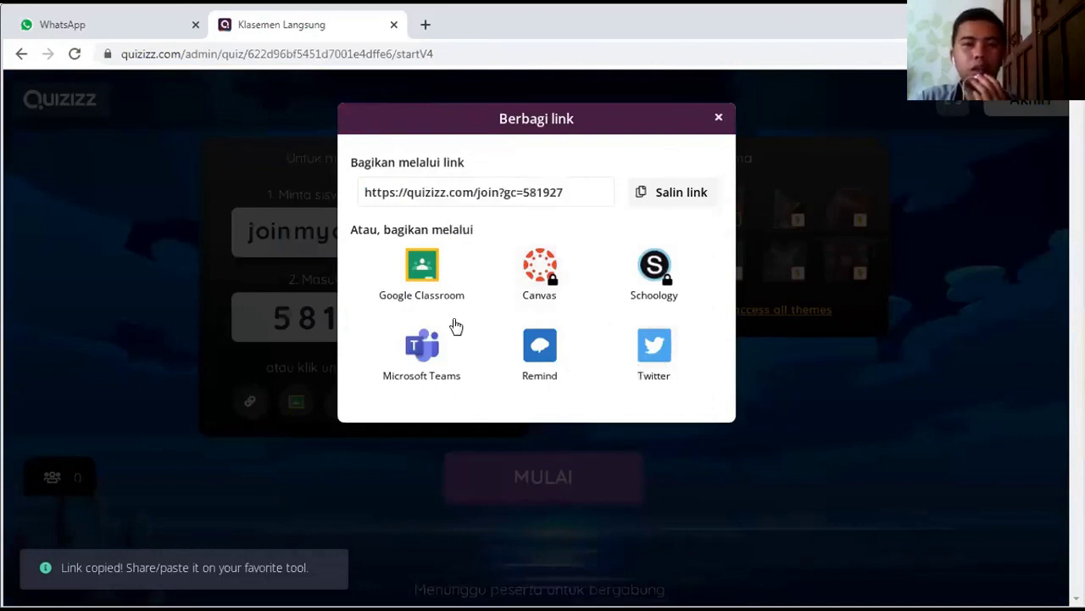
key("Escape")
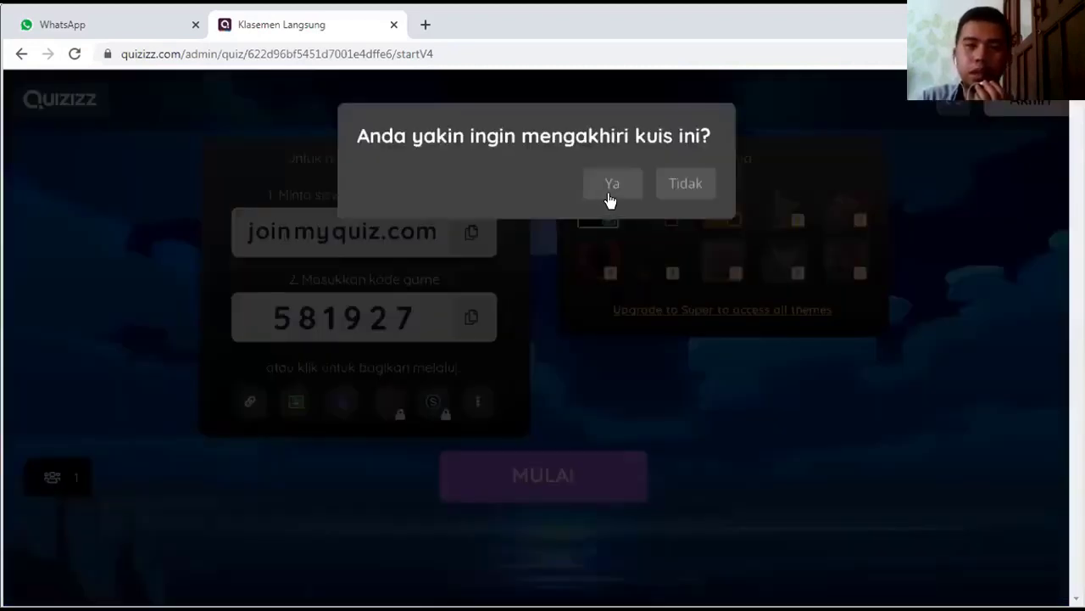
key("Return")
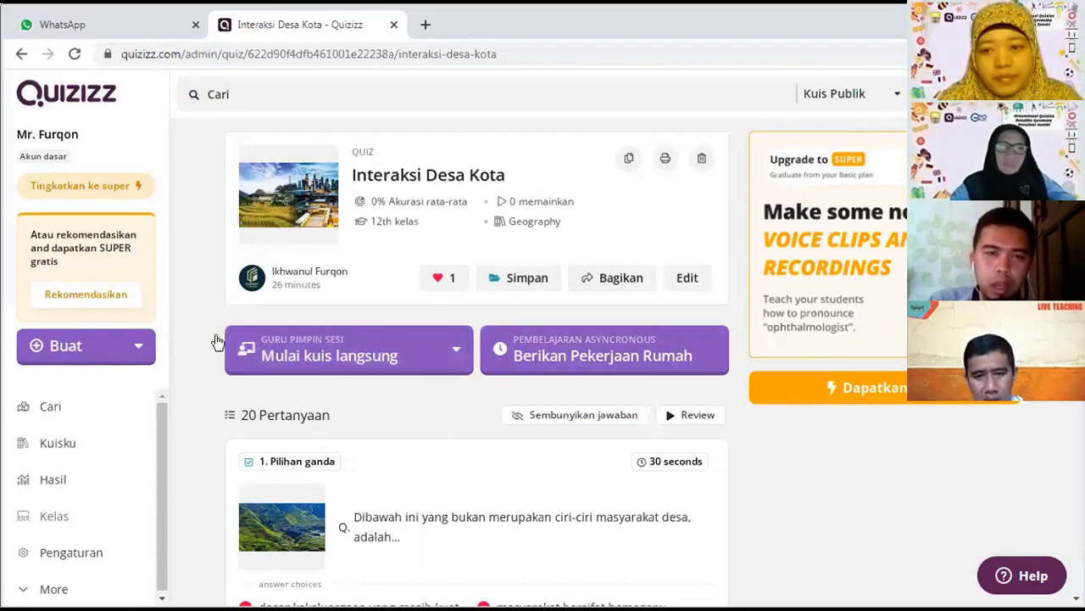
Begin setting up a new live Klasik session for the Interaksi Desa Kota quiz
left_click(379, 365)
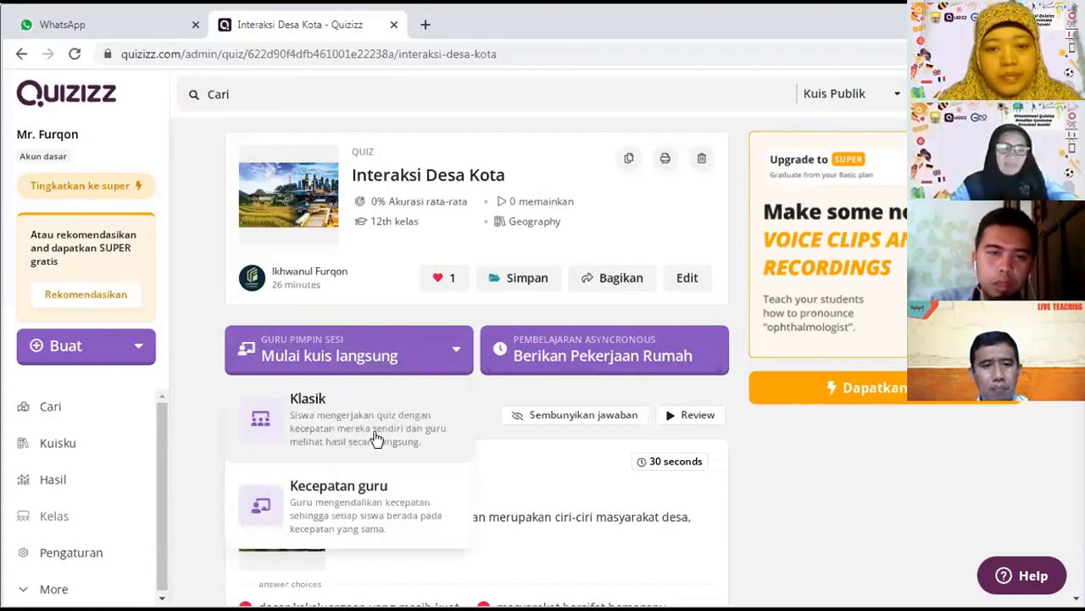
left_click(431, 357)
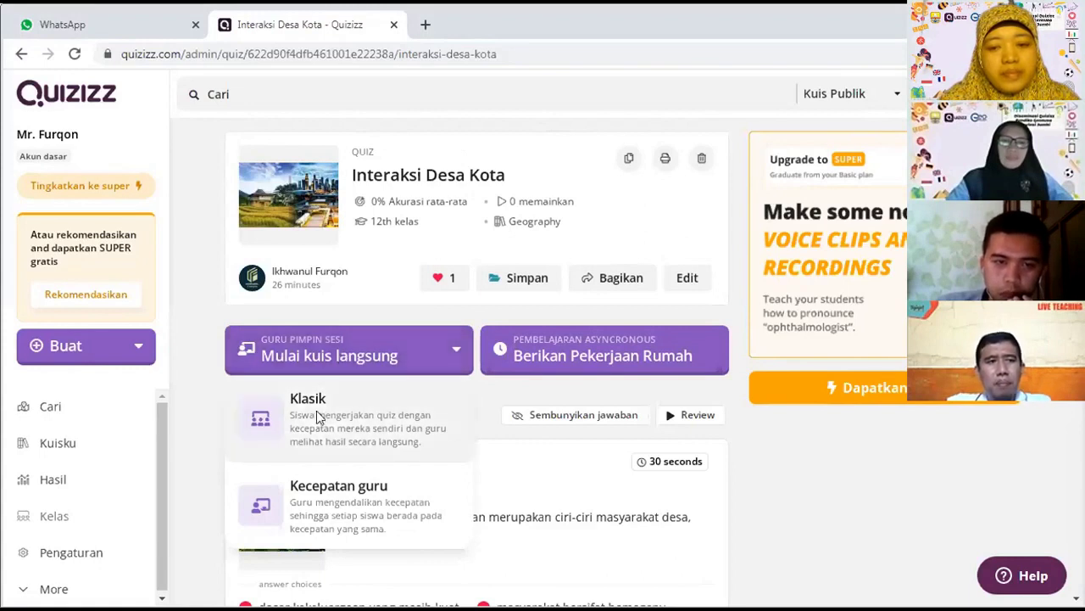
left_click(373, 407)
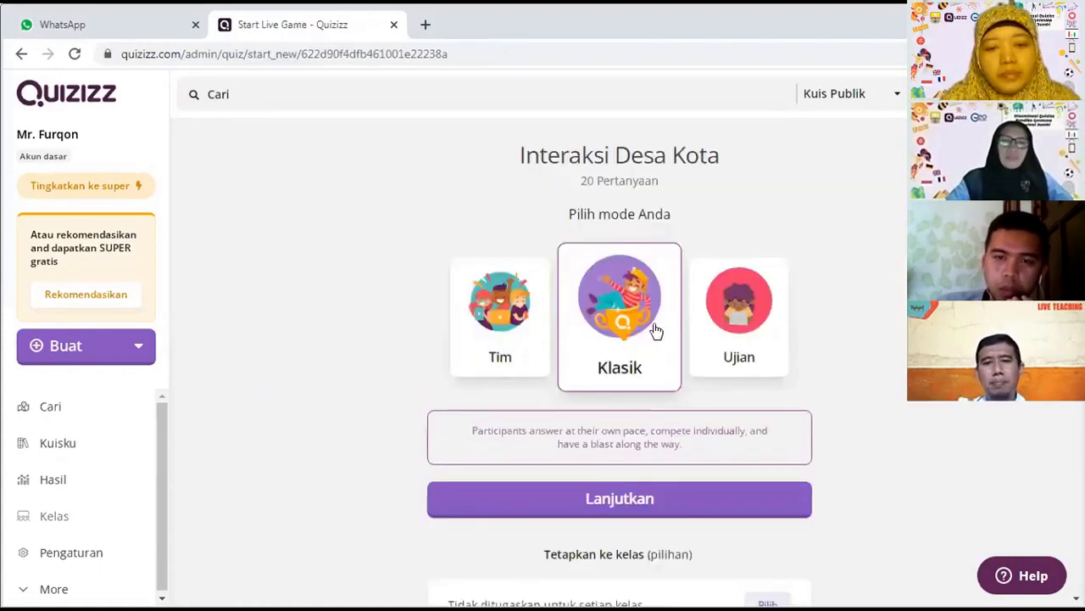
Review the Klasik session's class assignment, Pengaturan Umum, Pembelajaran Adaptif and Pengaturan Aktivitas options down to Perlihatkan meme
scroll(595, 194, "down", 8)
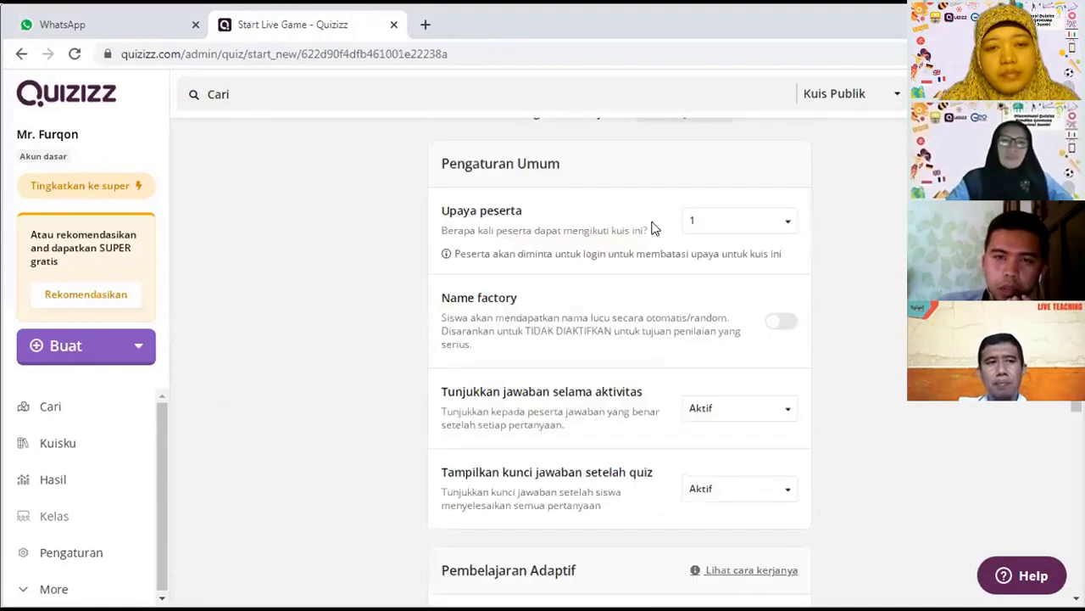
scroll(737, 322, "down", 1)
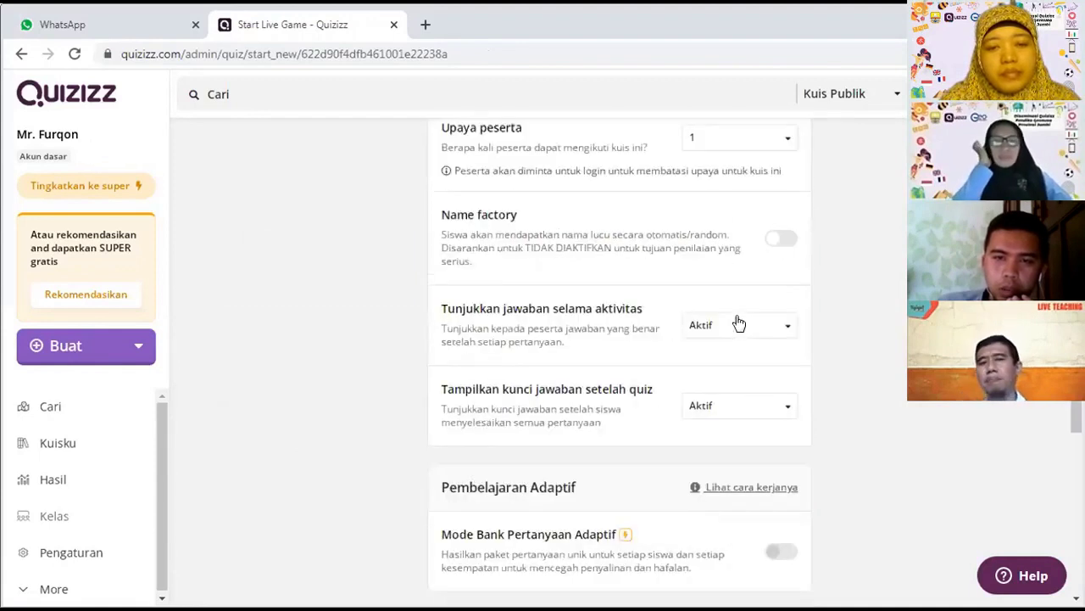
scroll(737, 325, "down", 4)
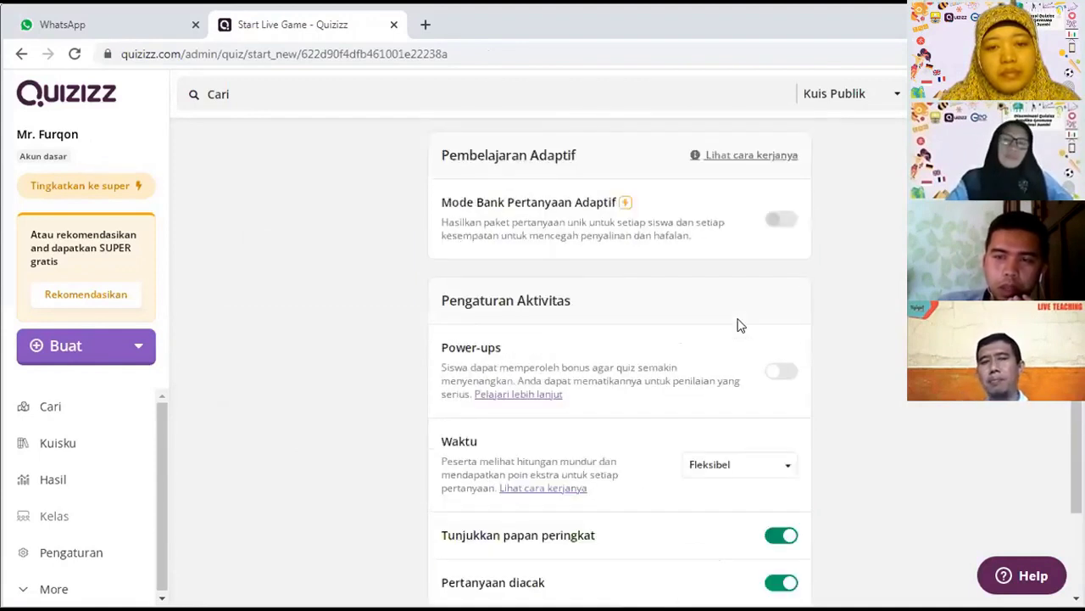
scroll(741, 325, "up", 2)
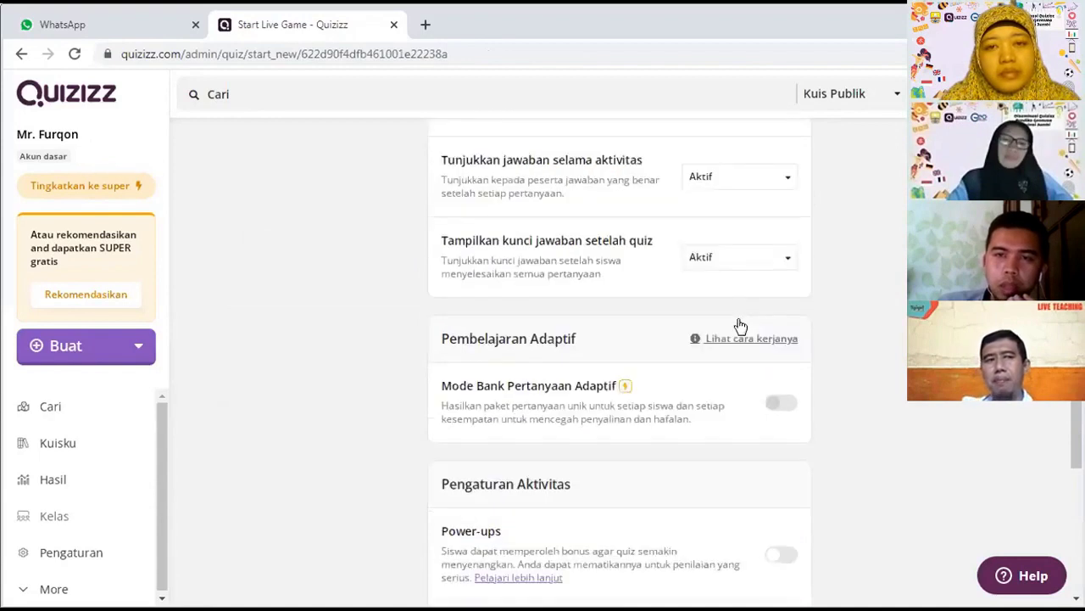
scroll(739, 326, "up", 2)
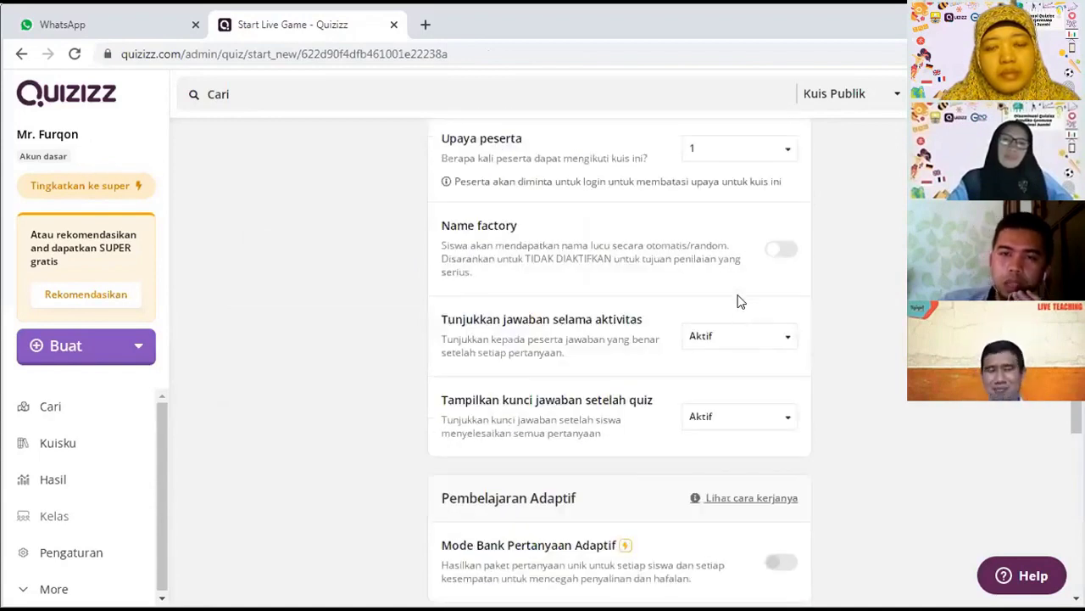
scroll(739, 300, "up", 5)
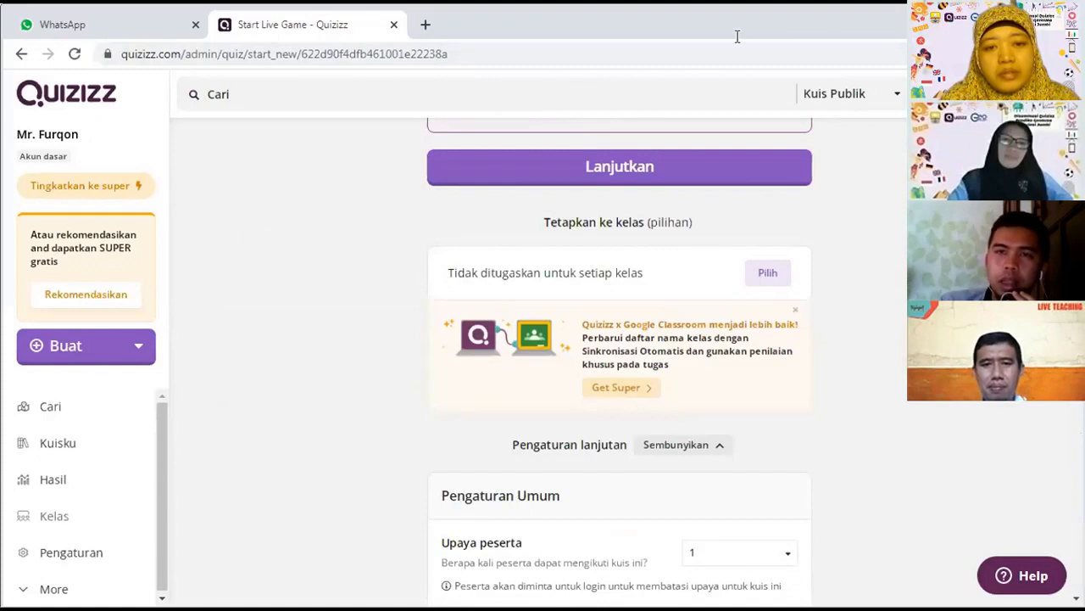
scroll(725, 263, "down", 10)
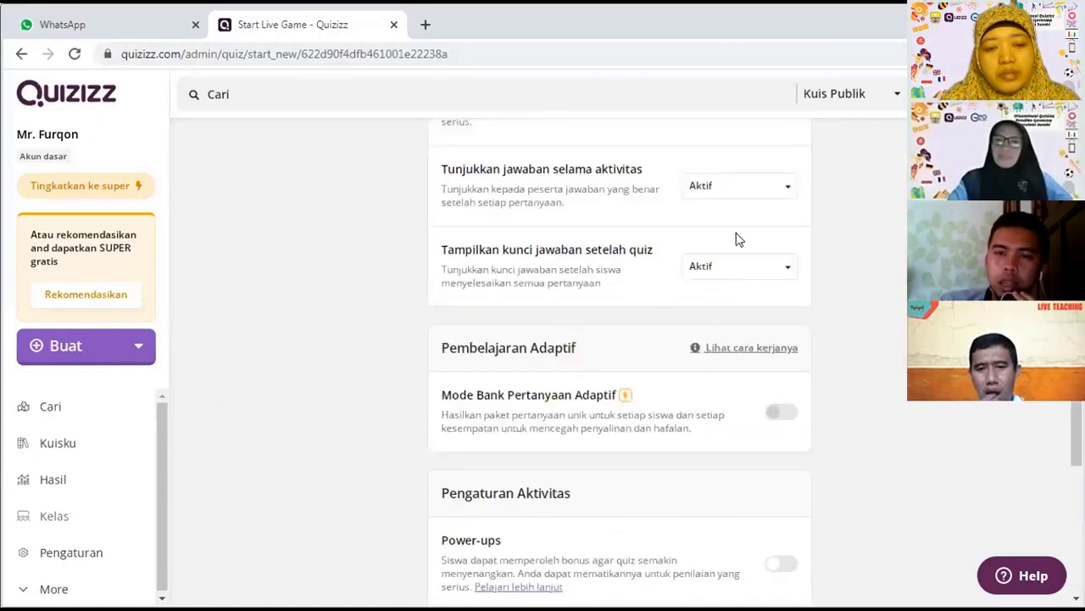
scroll(696, 266, "down", 8)
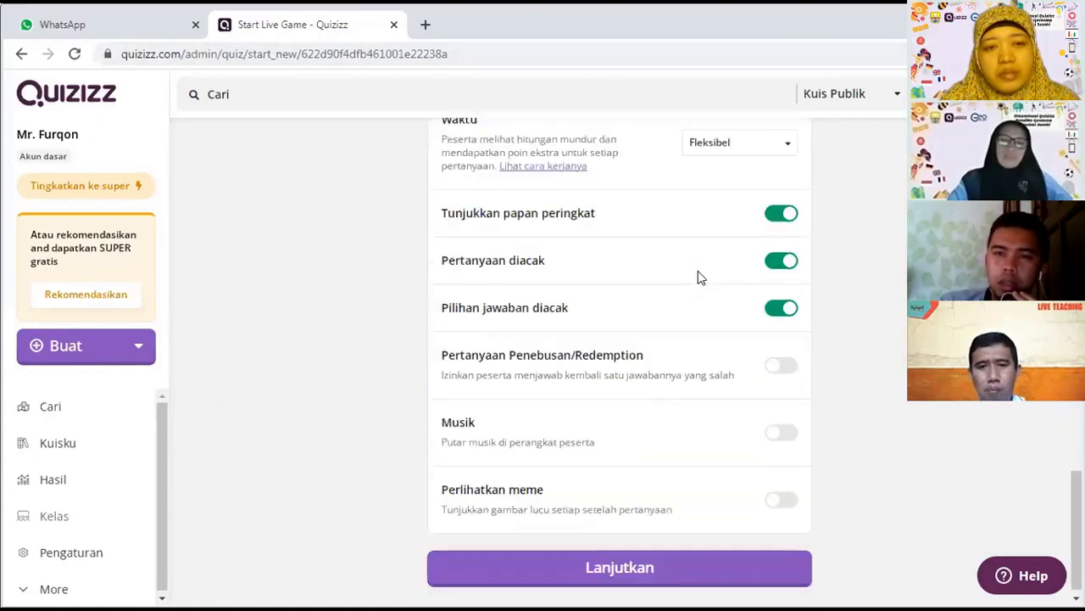
Launch the new live Klasik session and end it to return to the quiz page
left_click(630, 562)
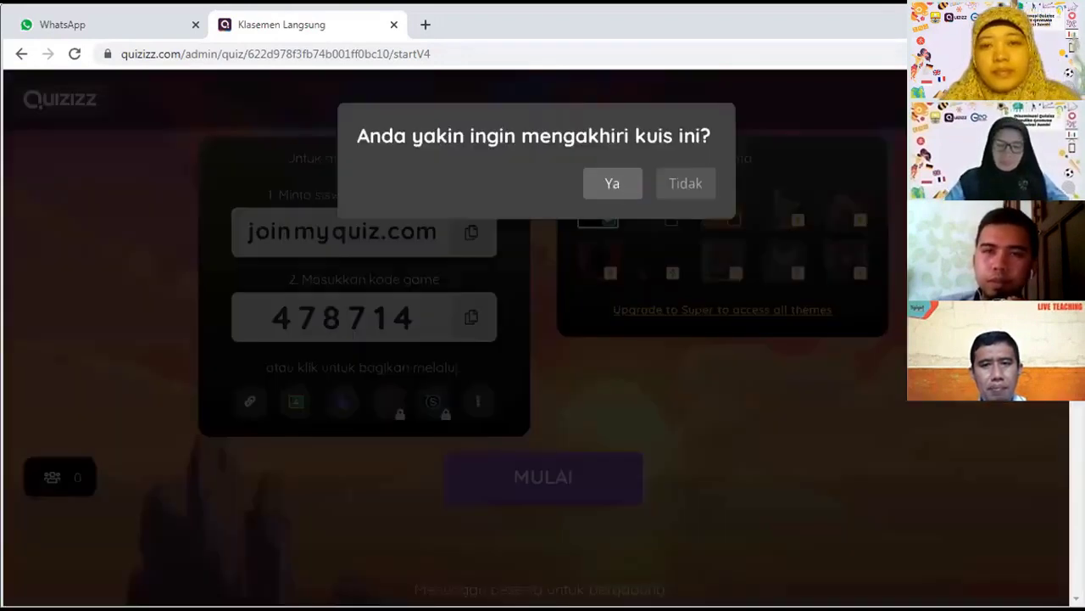
key("Escape")
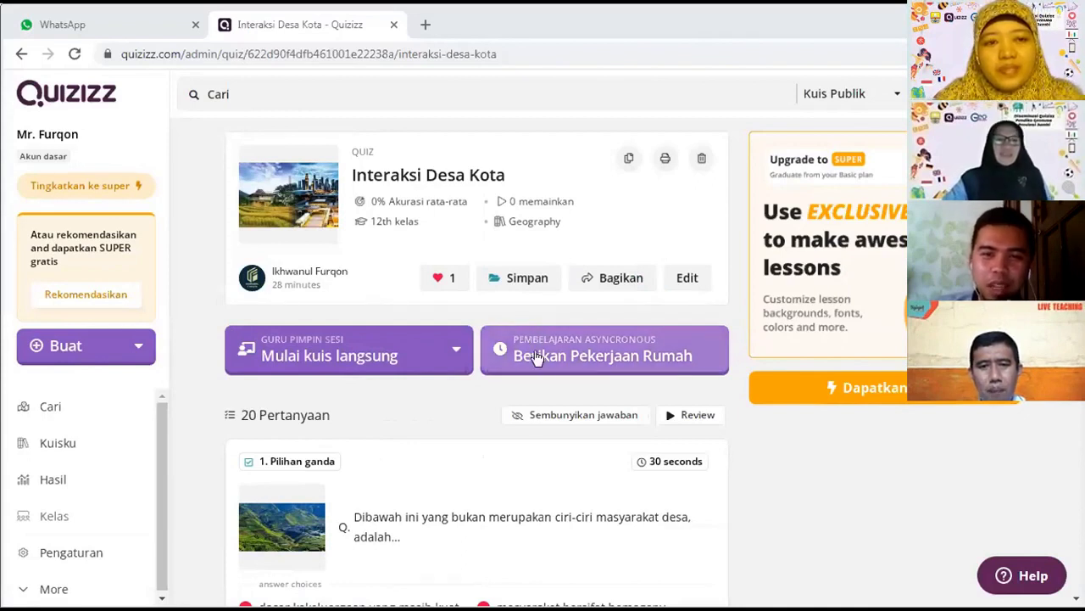
Begin assigning the Interaksi Desa Kota quiz as homework and set its custom deadline date to Tuesday March 22
left_click(587, 352)
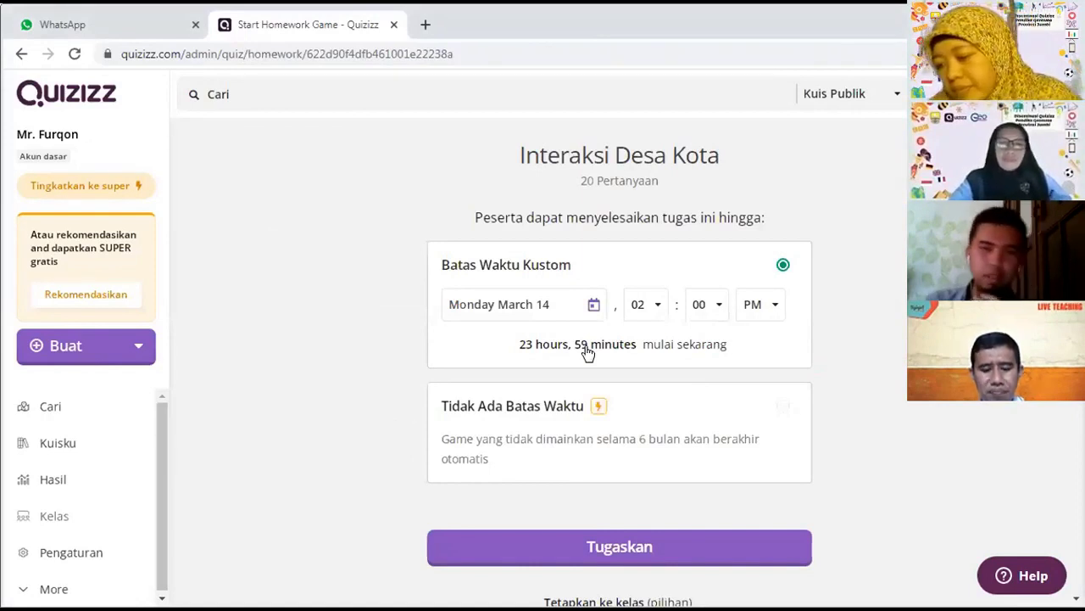
scroll(591, 360, "down", 4)
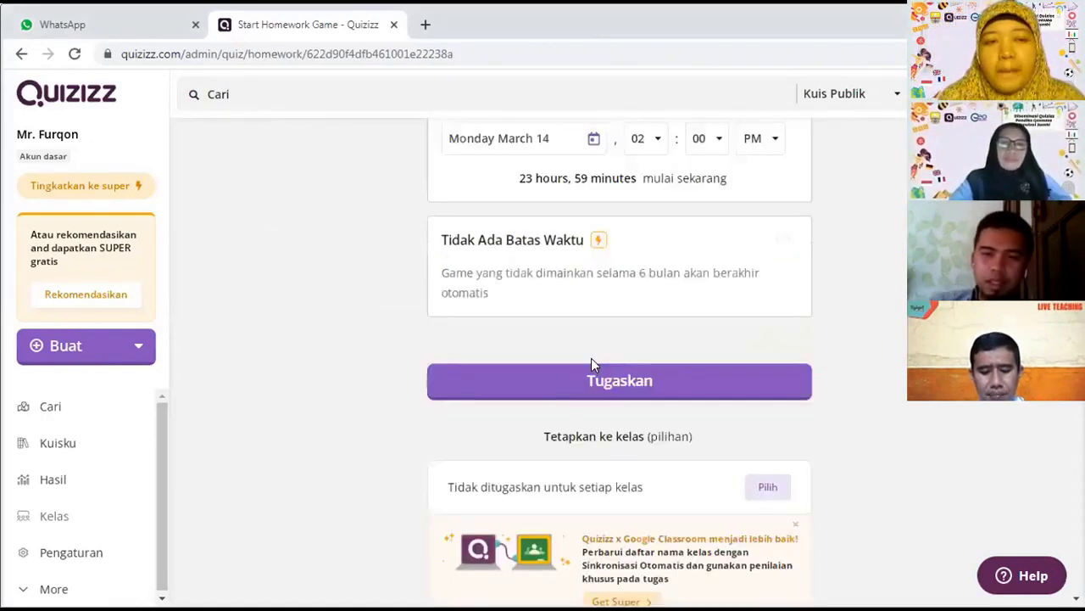
scroll(647, 318, "up", 4)
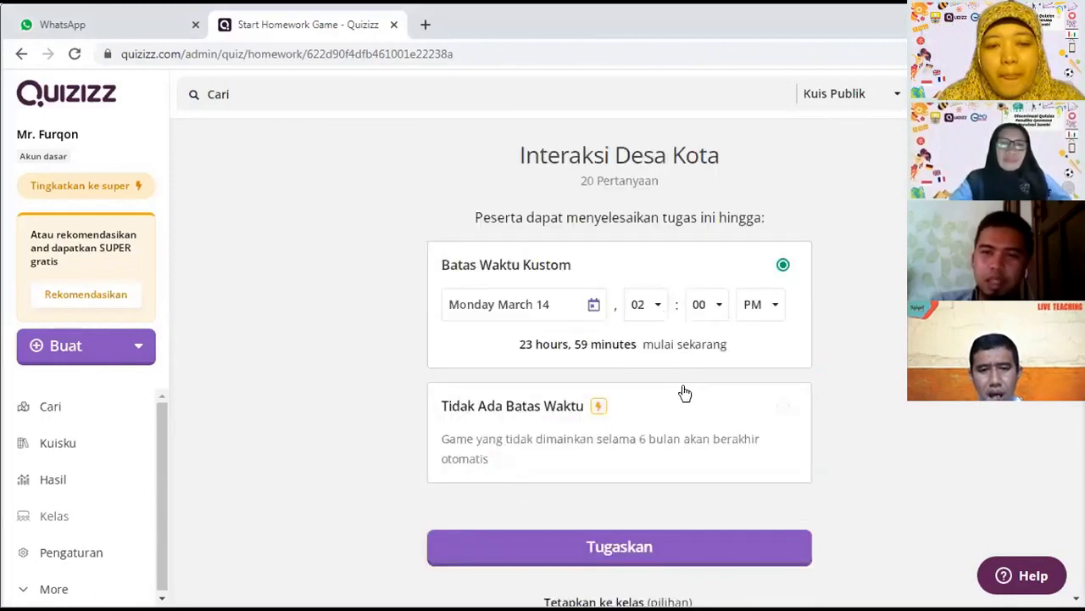
scroll(685, 390, "down", 5)
scroll(747, 179, "up", 5)
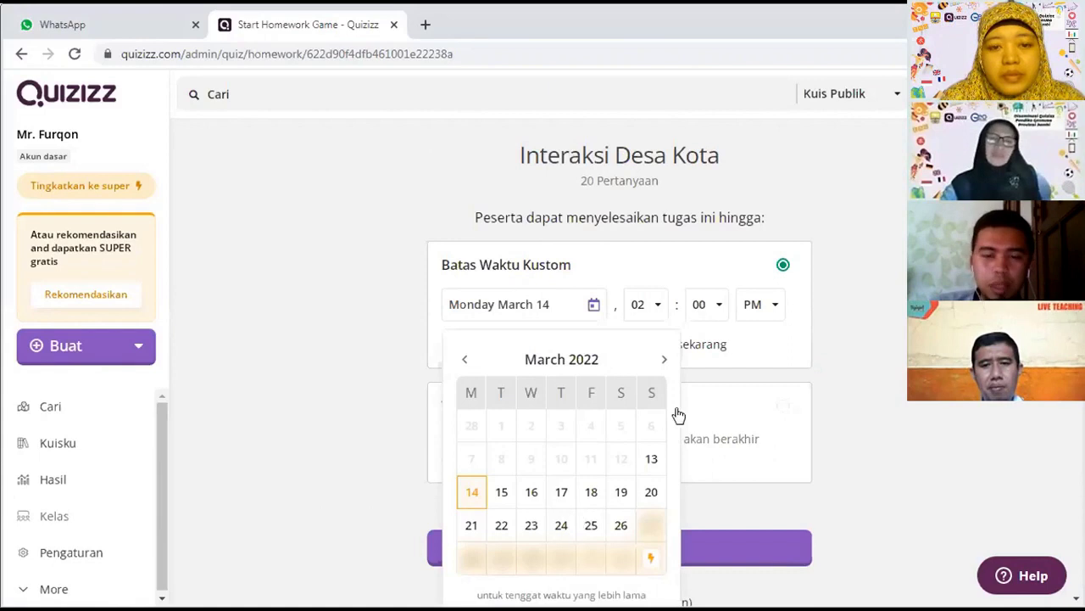
left_click(501, 525)
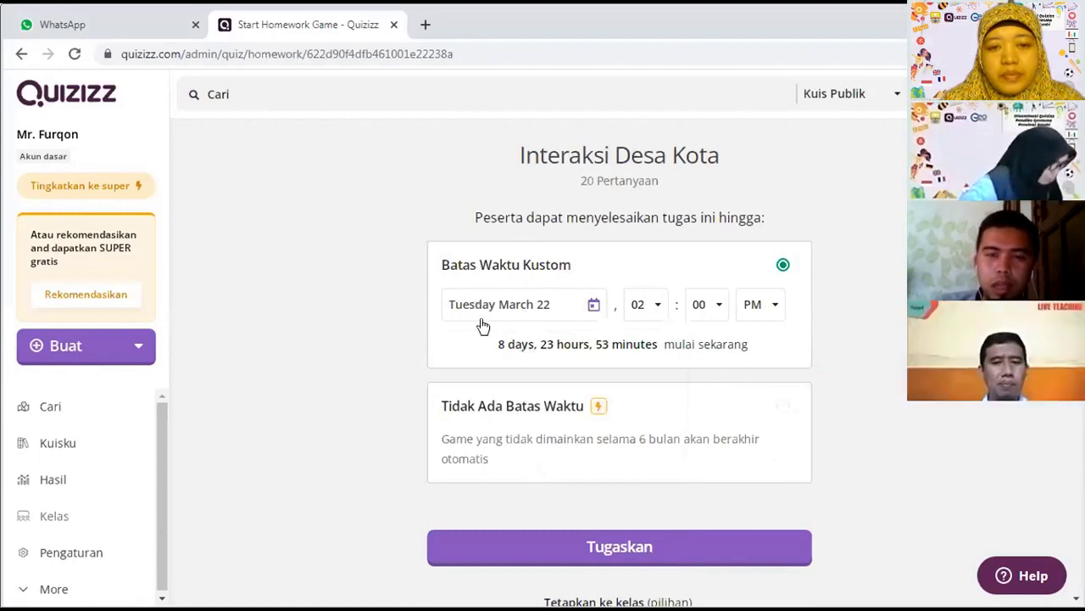
Set the hour of the homework's custom deadline to 12
left_click(657, 307)
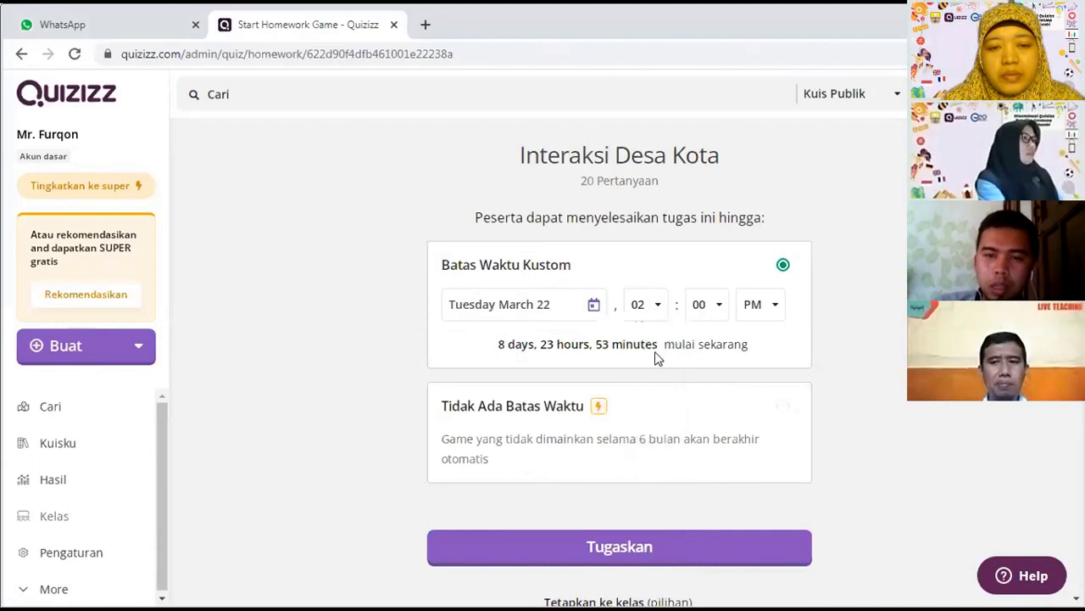
scroll(657, 358, "down", 3)
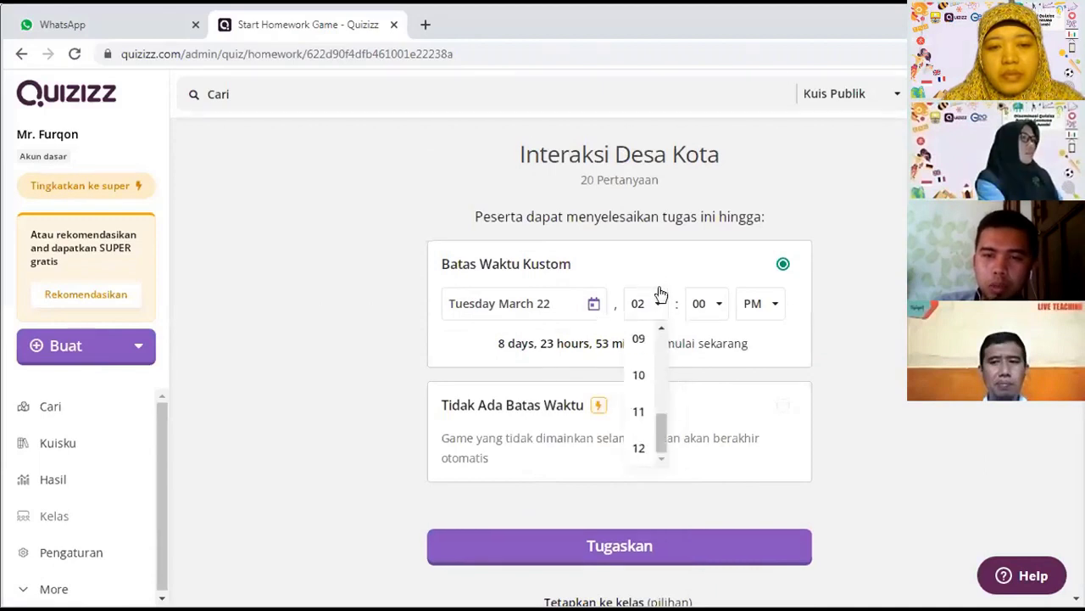
left_click(638, 448)
scroll(717, 315, "down", 2)
scroll(719, 307, "up", 2)
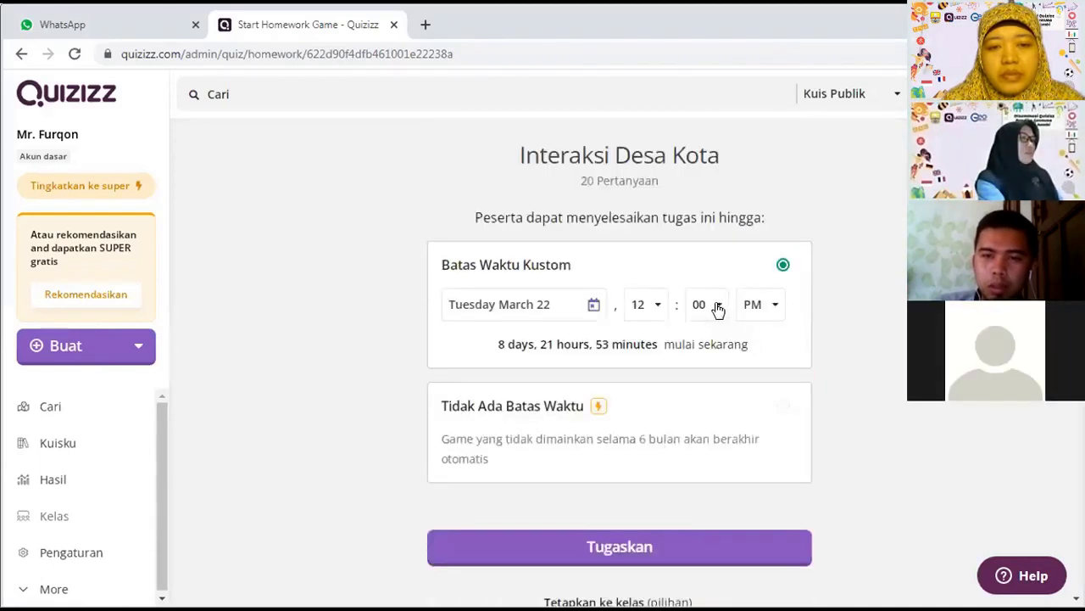
Switch the homework deadline's time of day to AM and close the open choices
left_click(775, 308)
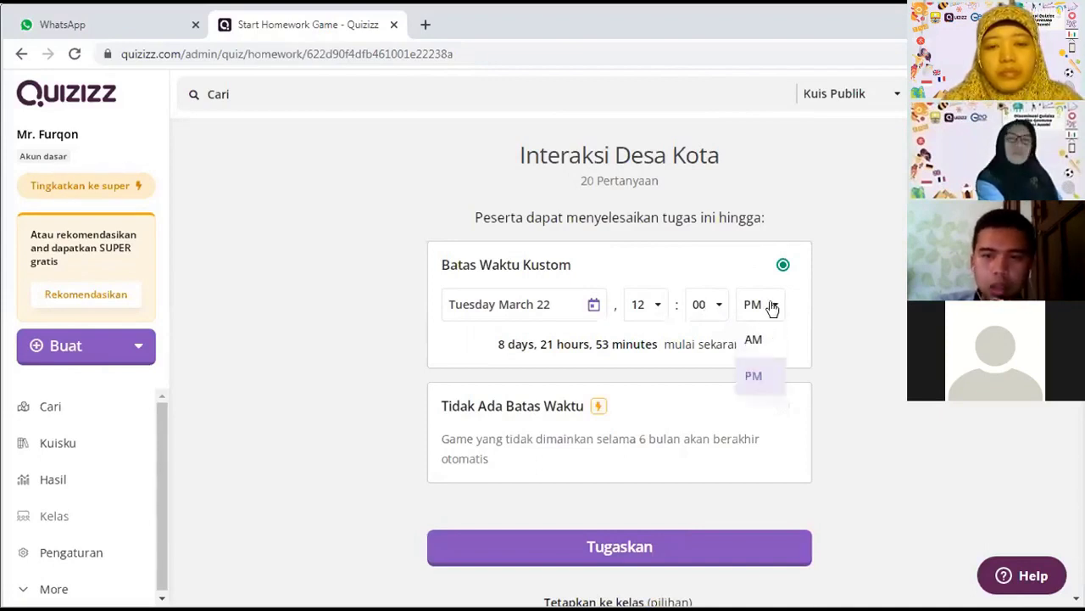
left_click(773, 308)
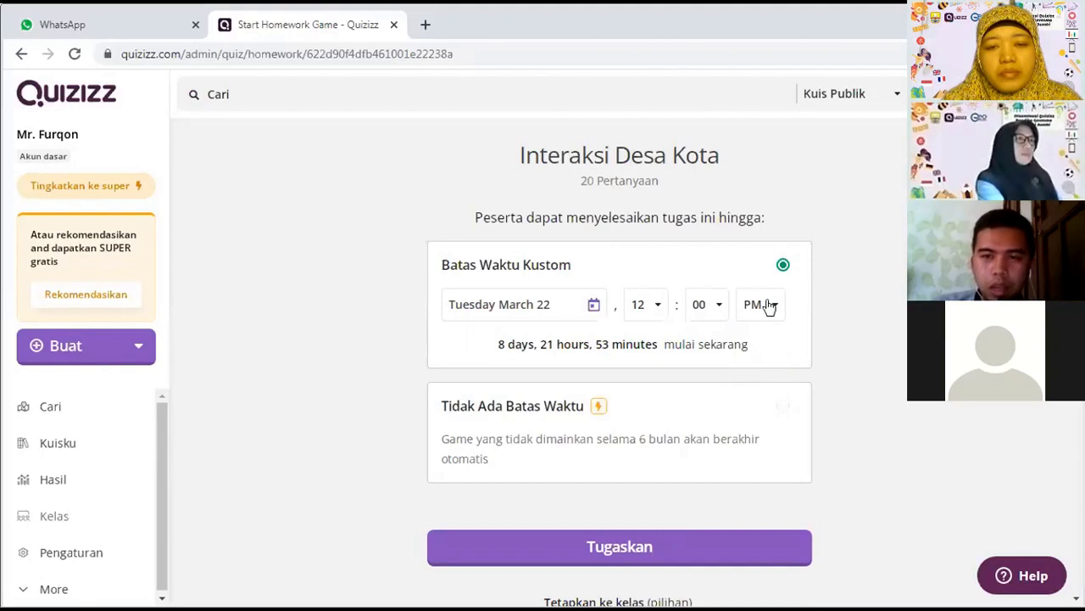
left_click(772, 306)
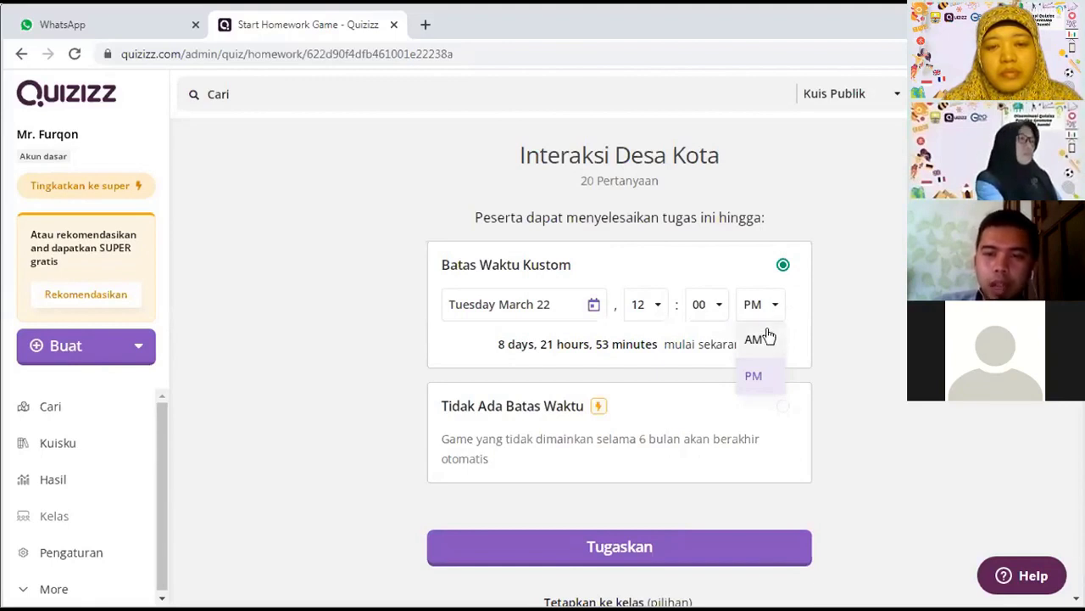
left_click(765, 338)
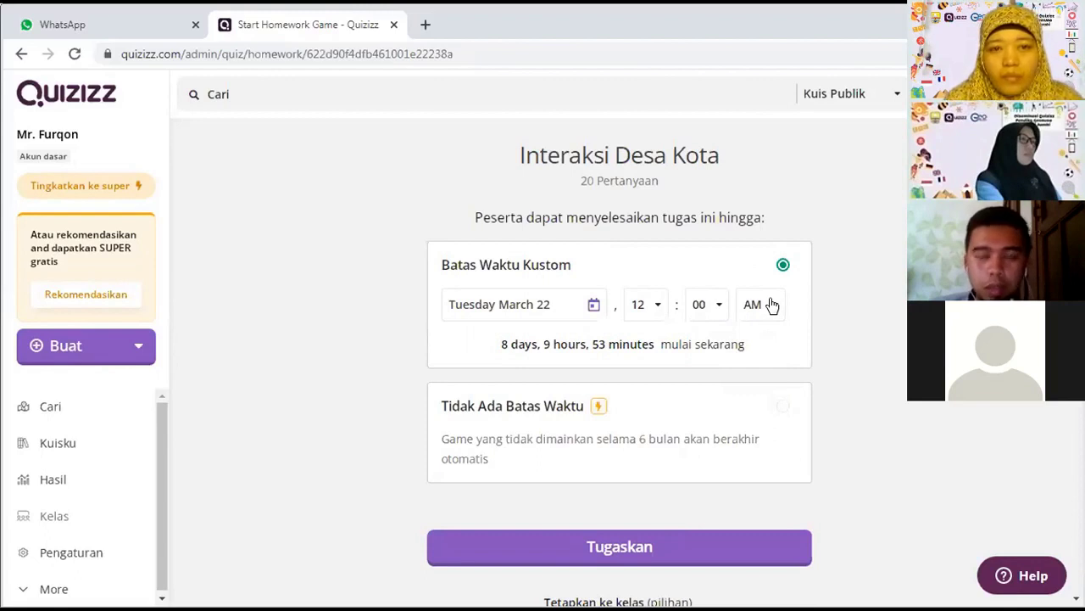
left_click(772, 305)
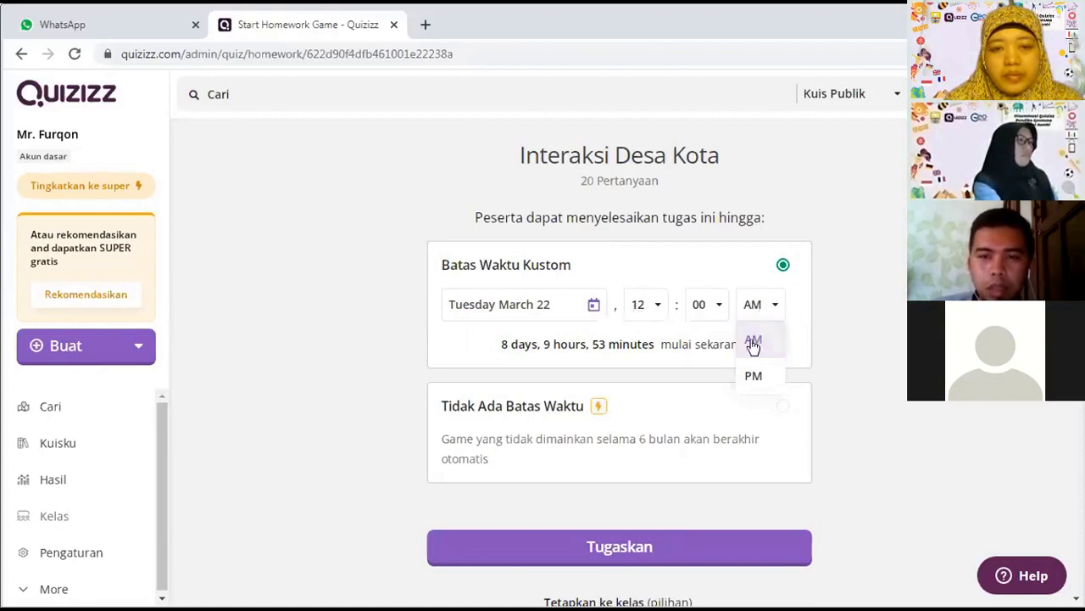
left_click(636, 306)
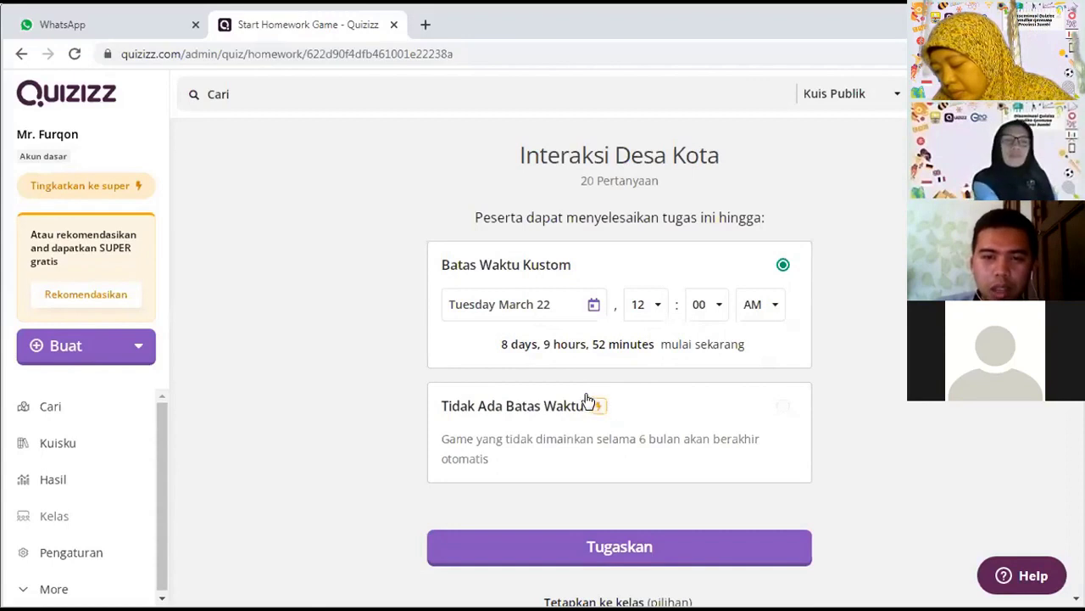
Turn off the meme display (Perlihatkan meme) and the music (Musik) in the homework's activity settings
scroll(591, 407, "down", 1)
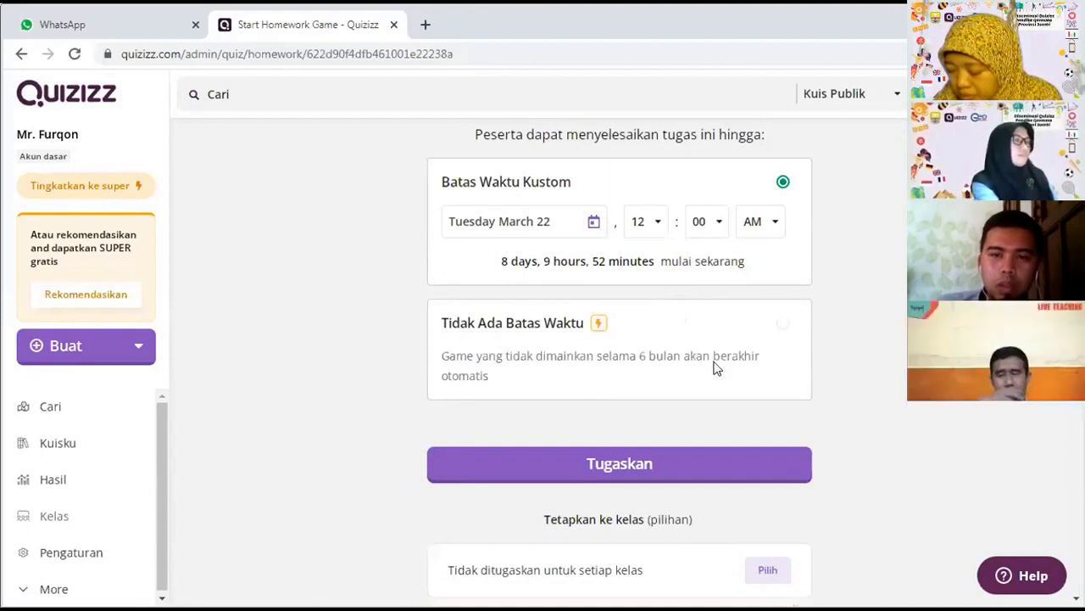
scroll(722, 374, "down", 1)
scroll(695, 379, "down", 1)
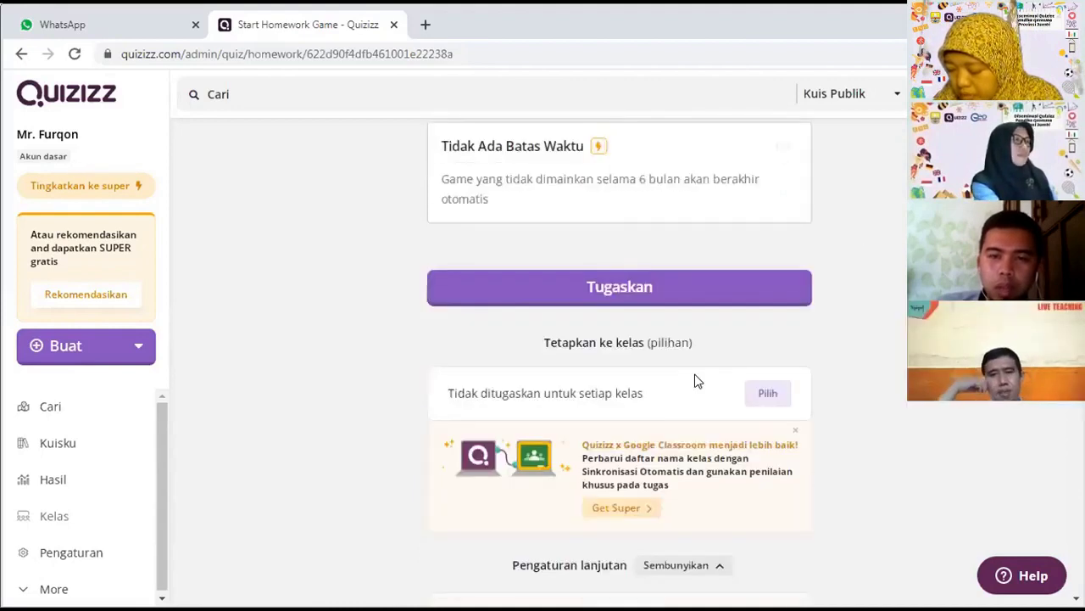
scroll(696, 382, "down", 5)
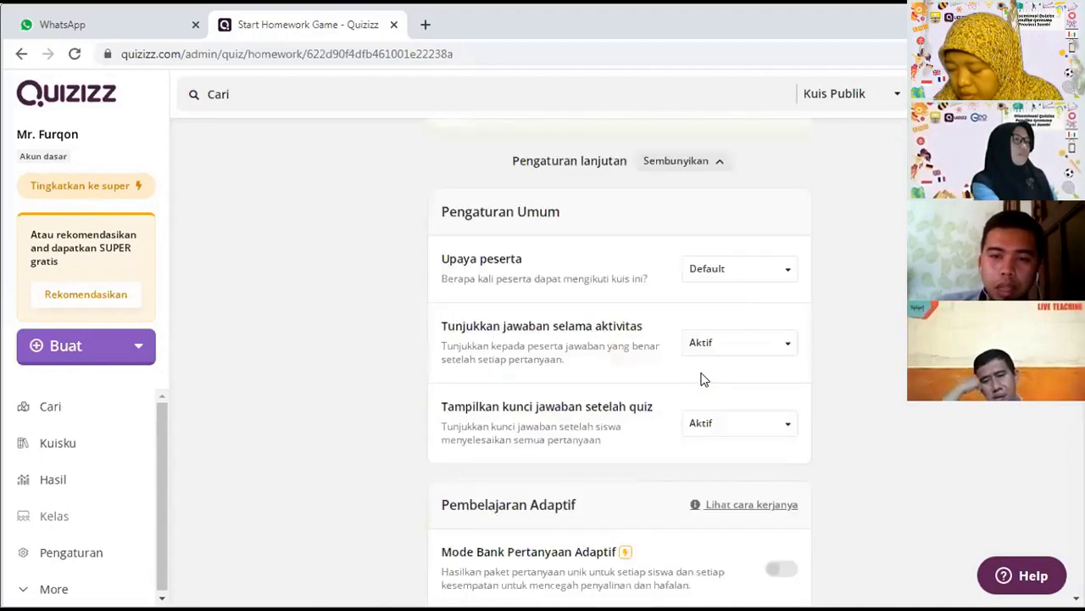
scroll(704, 382, "down", 2)
scroll(712, 458, "down", 2)
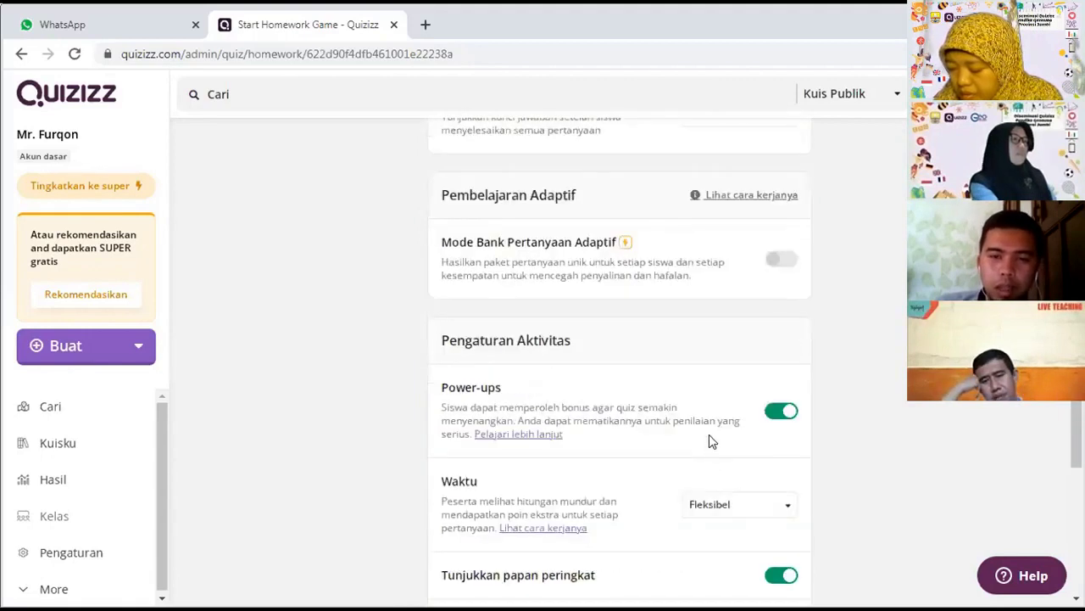
scroll(709, 435, "down", 5)
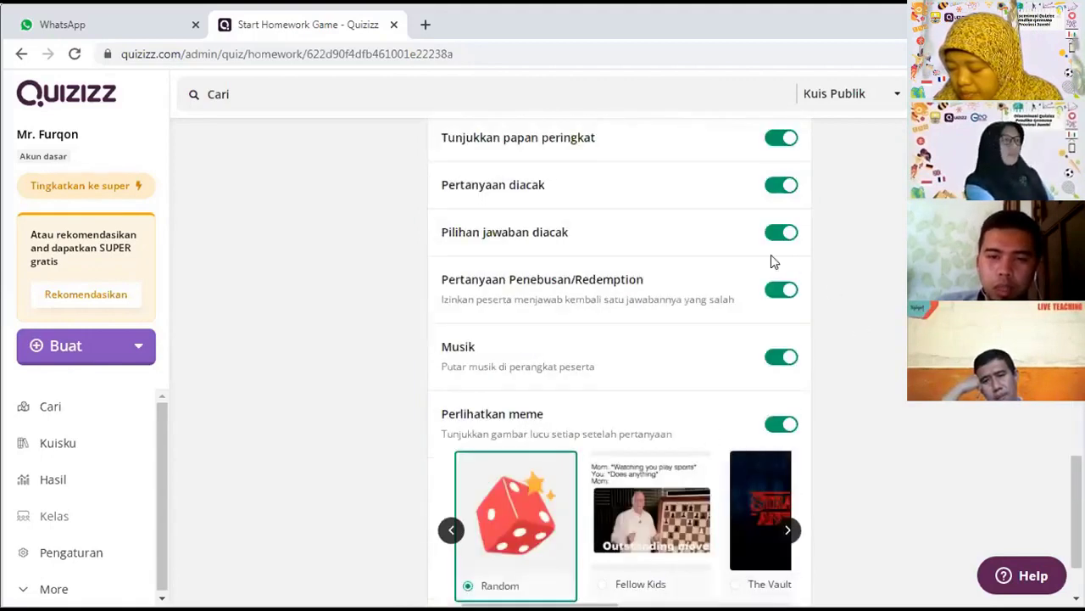
scroll(771, 259, "down", 1)
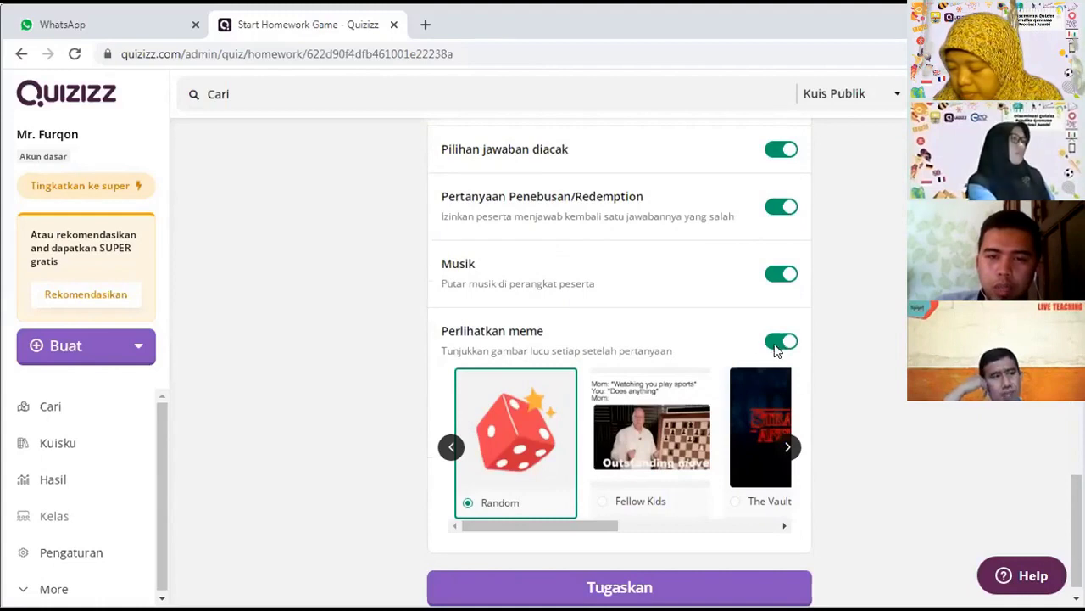
left_click(781, 340)
left_click(774, 433)
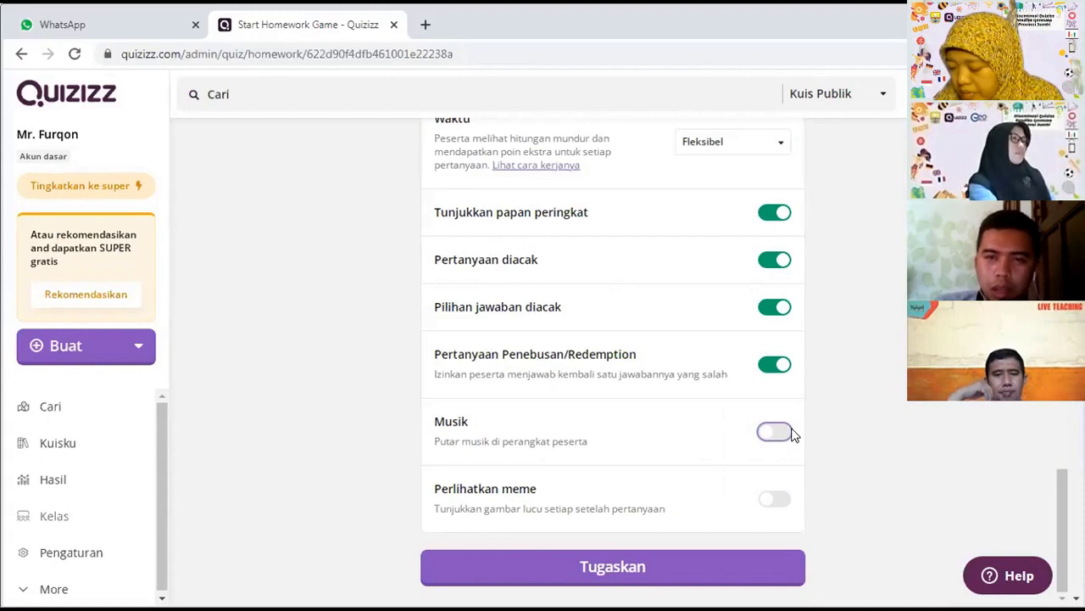
Assign the Interaksi Desa Kota homework with its custom deadline
scroll(794, 434, "up", 3)
scroll(794, 435, "up", 5)
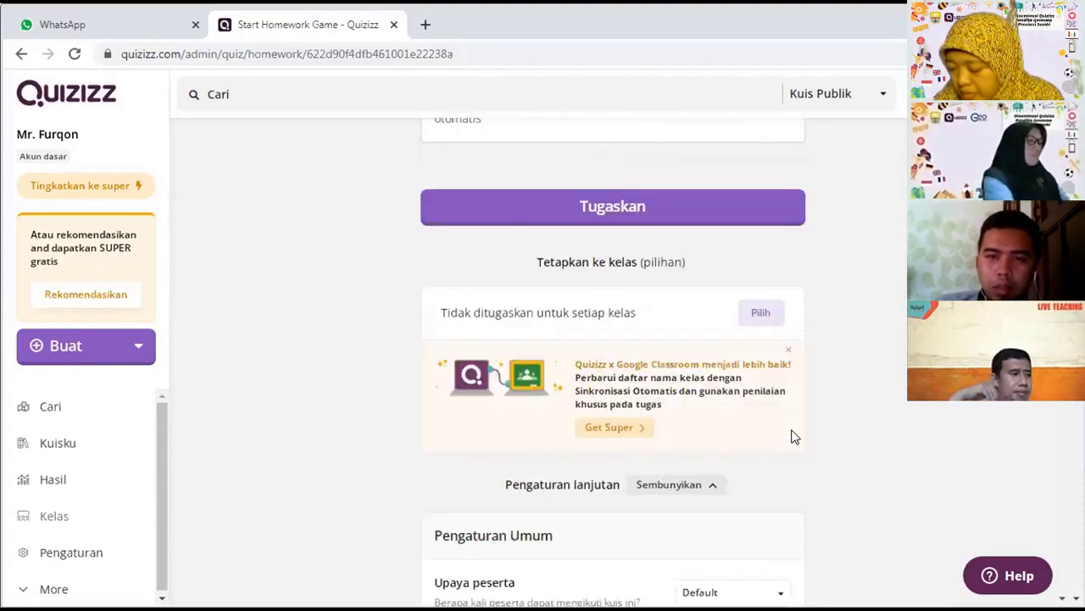
scroll(758, 538, "up", 3)
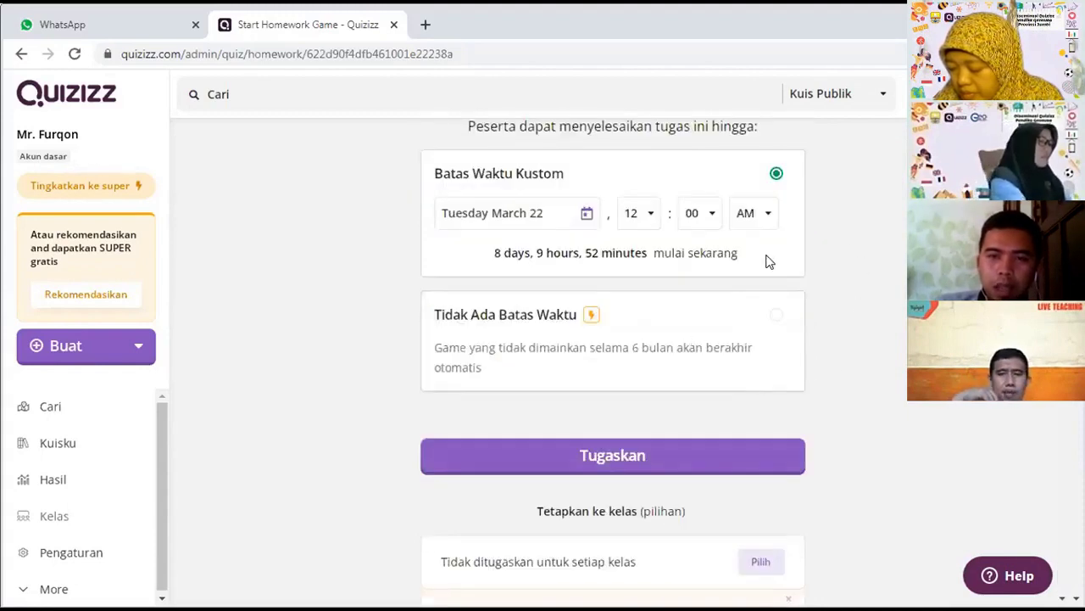
scroll(696, 518, "up", 1)
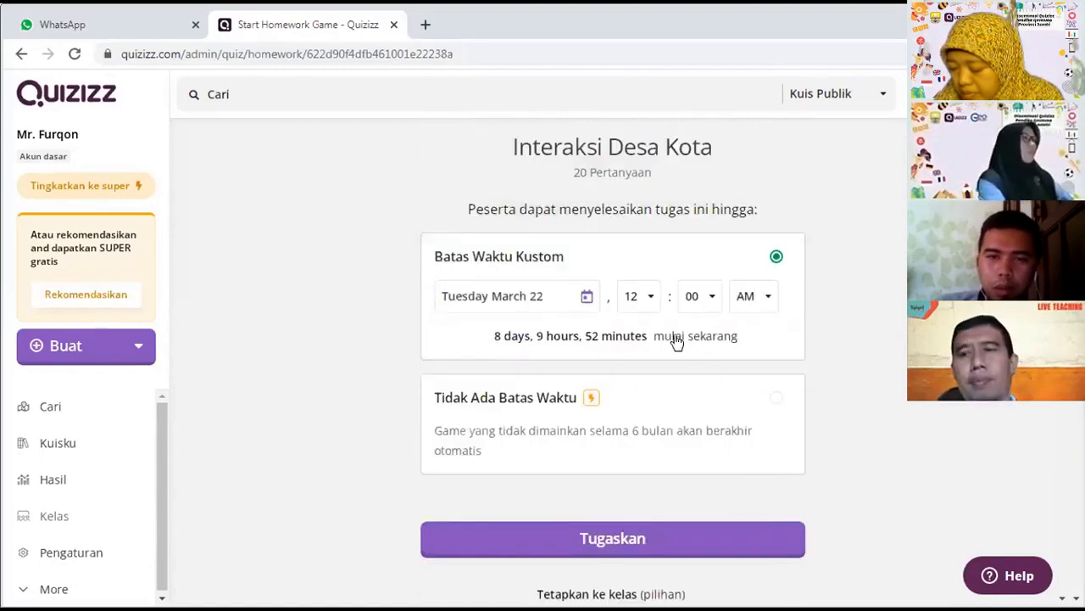
left_click(618, 535)
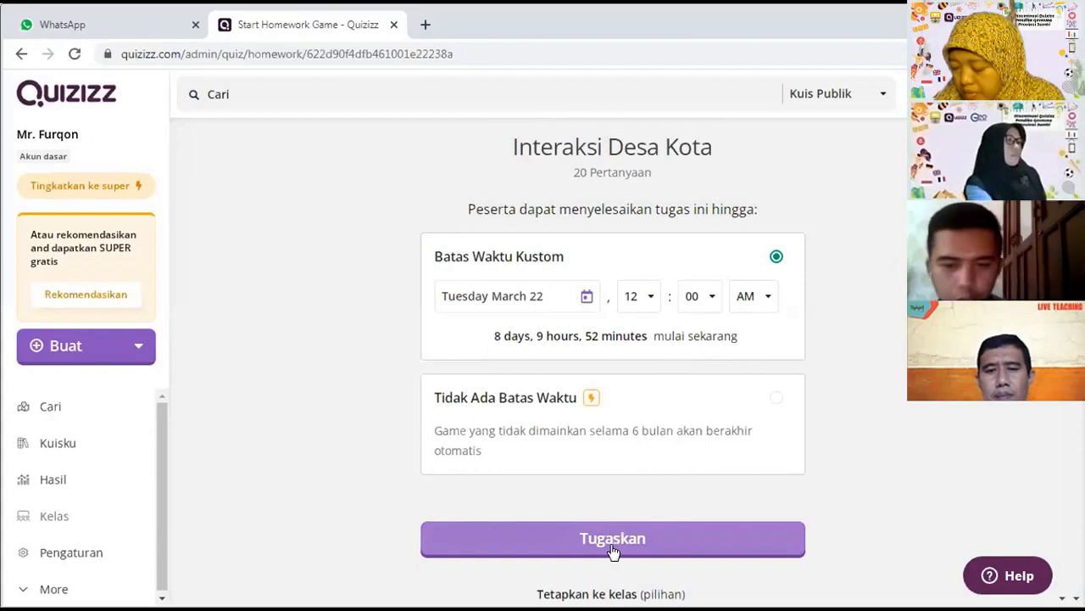
left_click(614, 550)
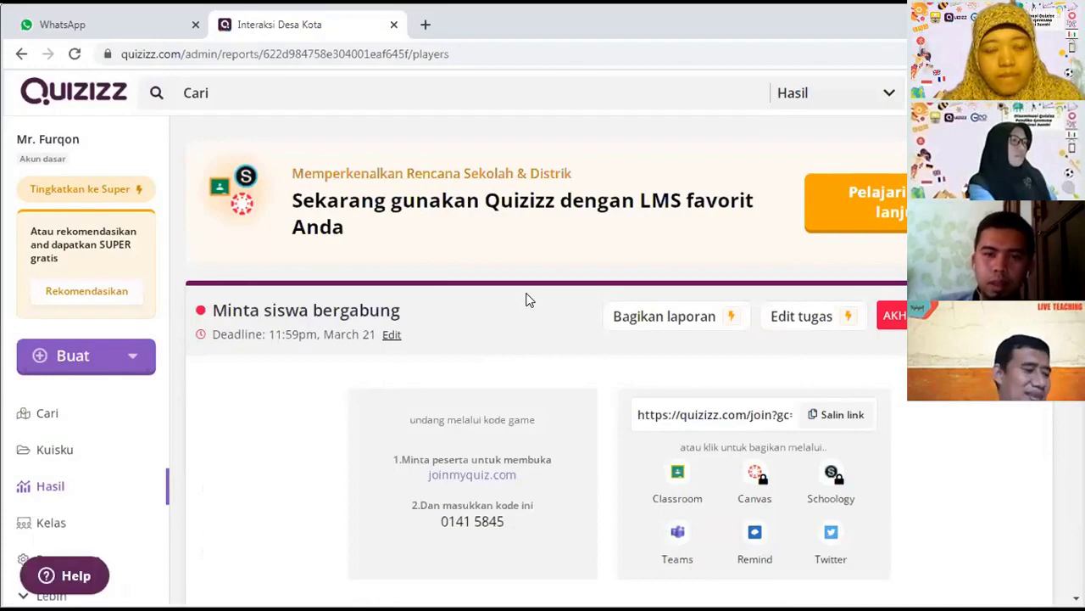
Copy the homework's join link for sharing with the students
scroll(526, 299, "down", 1)
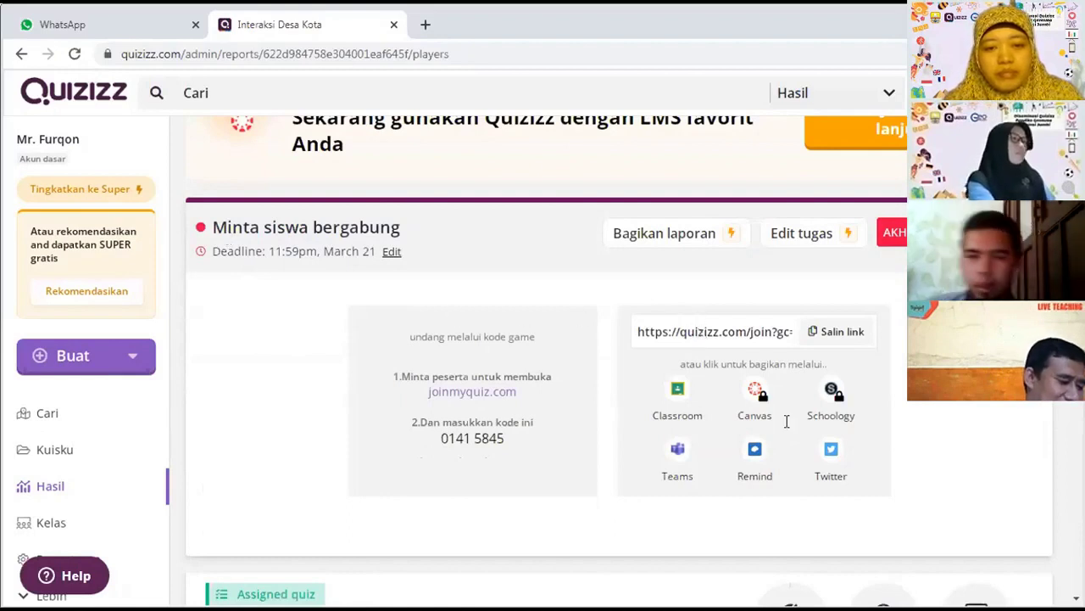
scroll(566, 441, "up", 1)
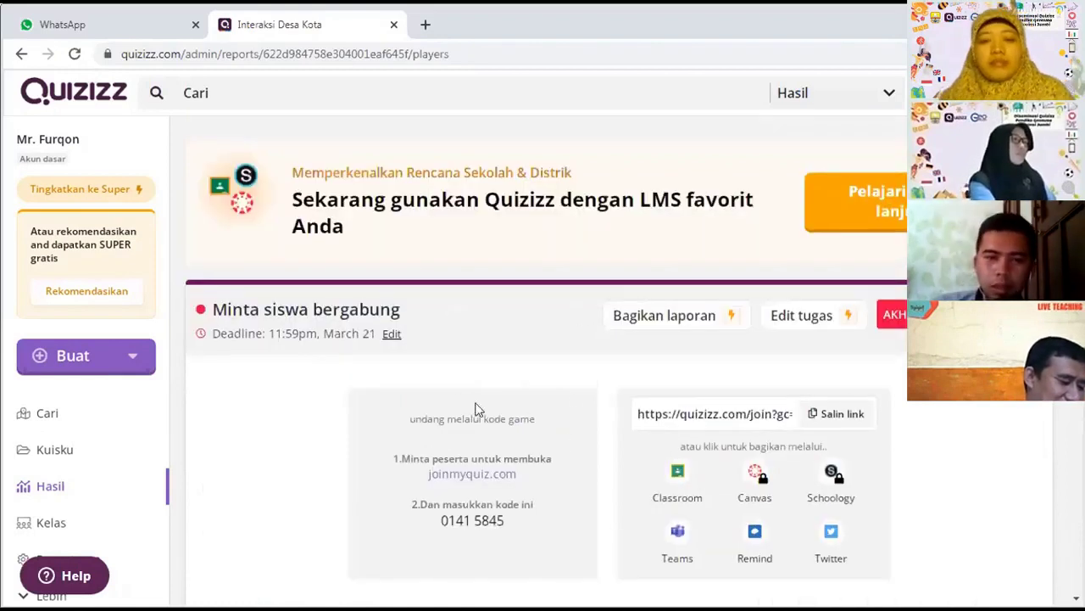
scroll(450, 398, "down", 1)
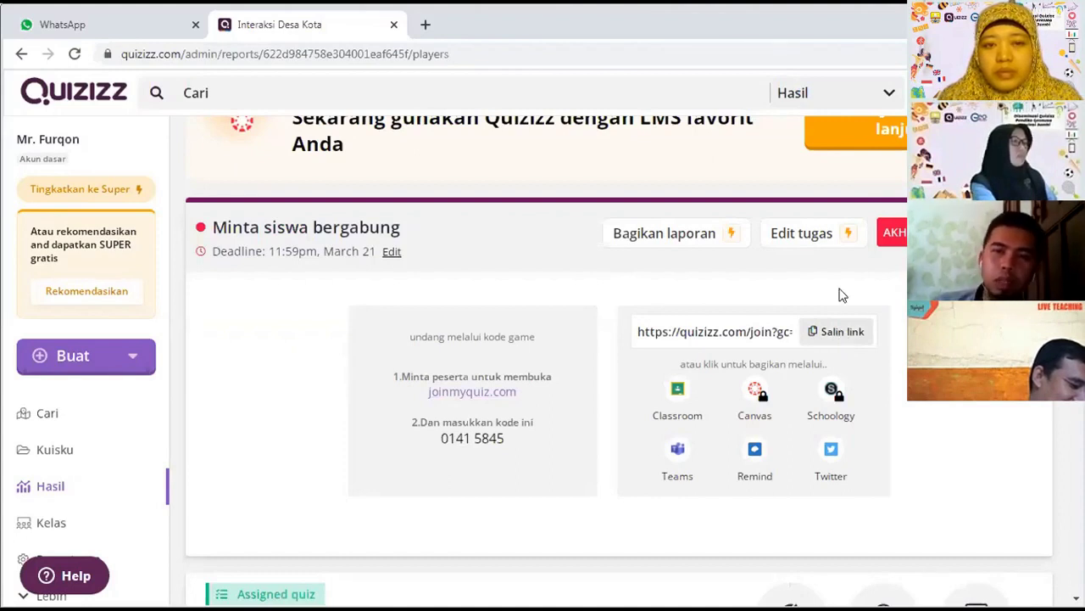
left_click(835, 334)
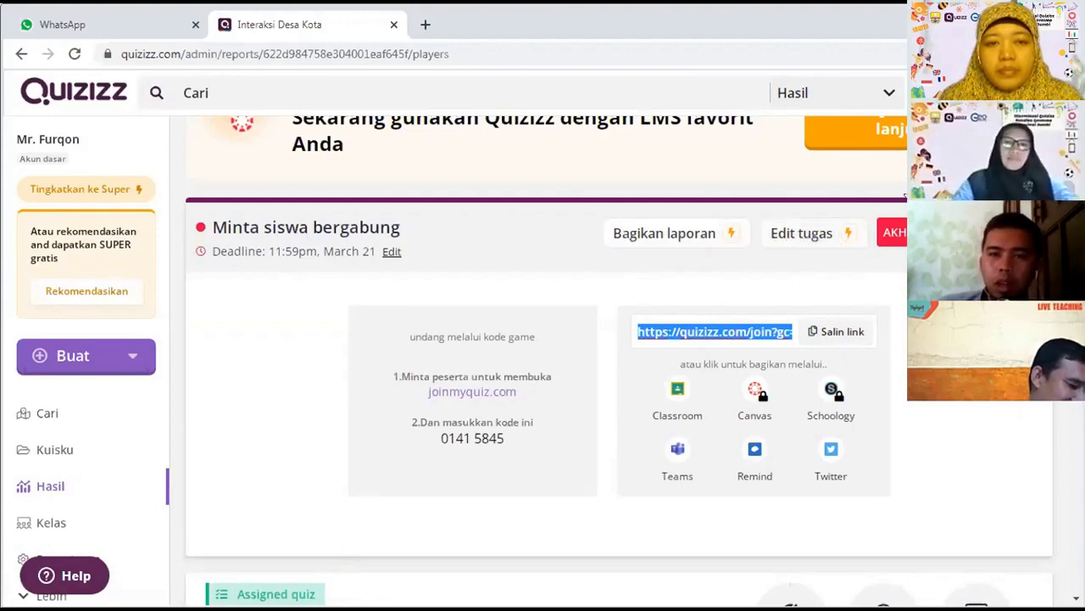
scroll(749, 256, "up", 1)
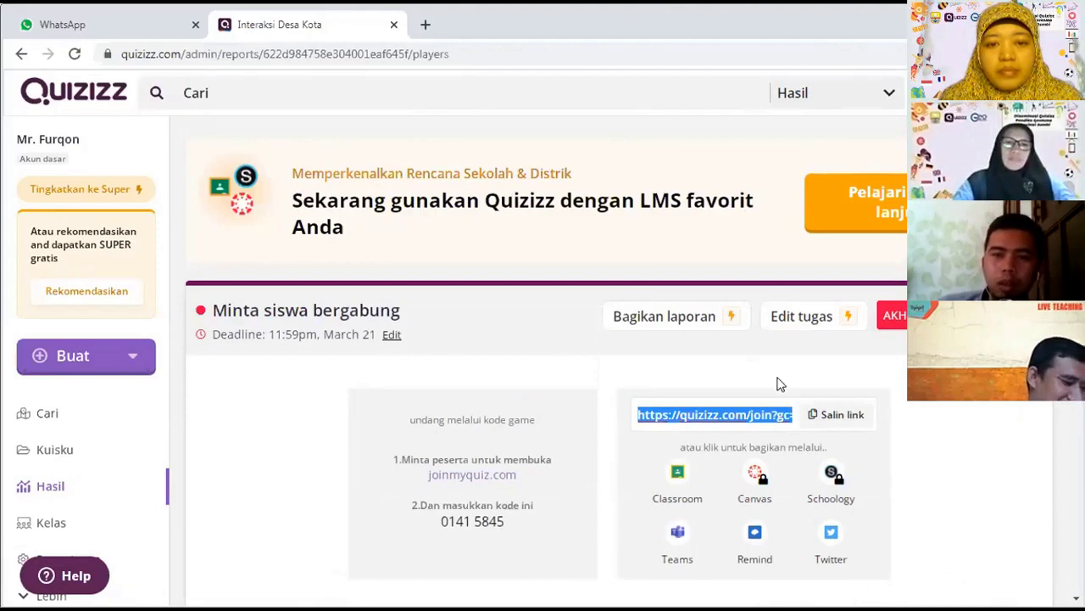
left_click(766, 413)
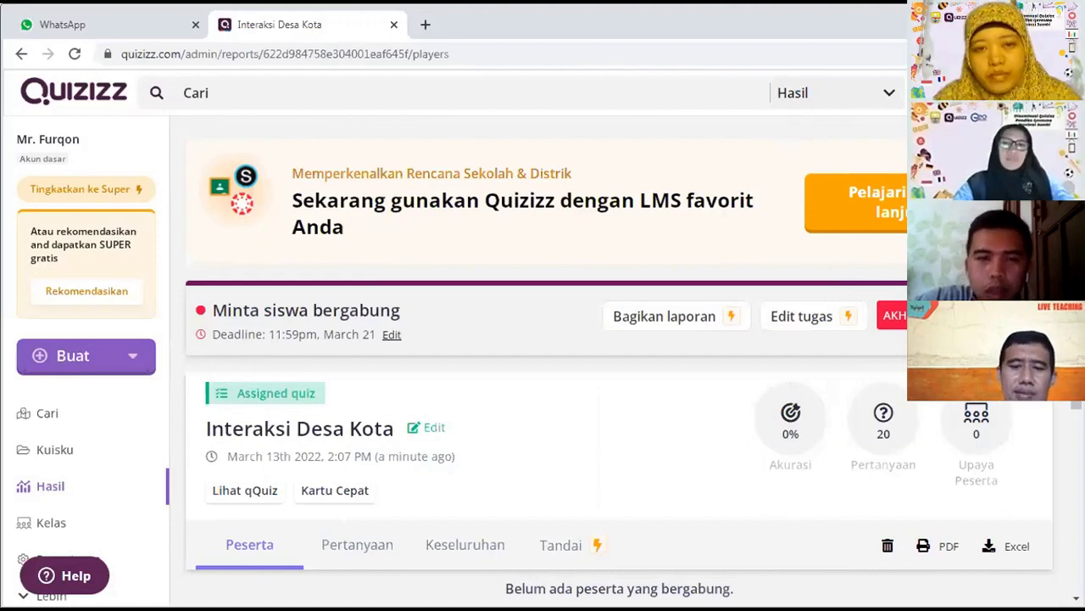
Examine the homework report's participant results and the per-question answer breakdown for Interaksi Desa Kota
scroll(619, 356, "down", 1)
scroll(333, 368, "down", 1)
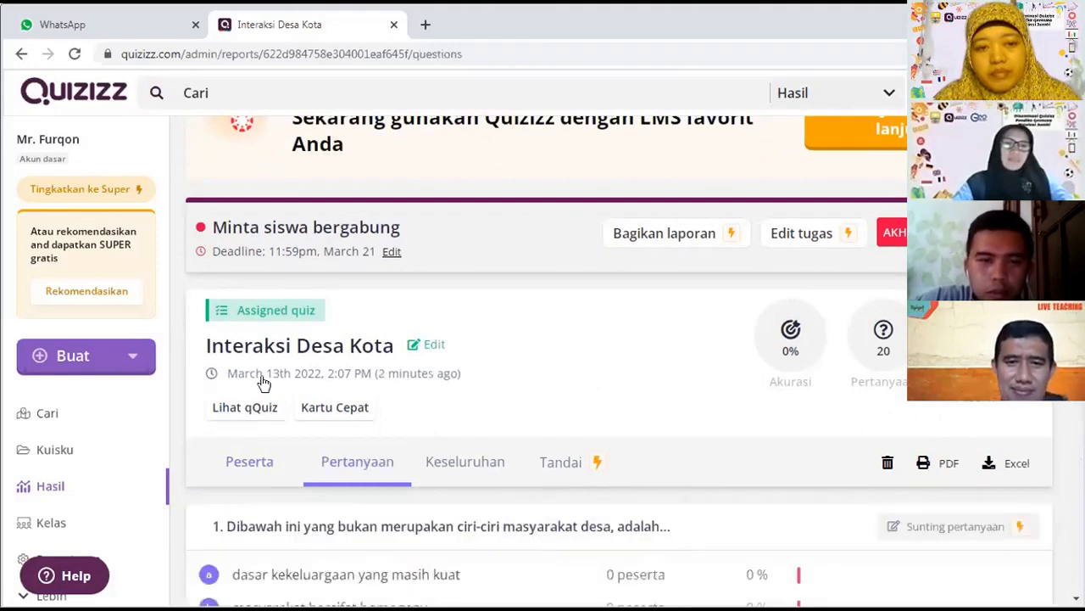
scroll(265, 356, "down", 3)
left_click(288, 356)
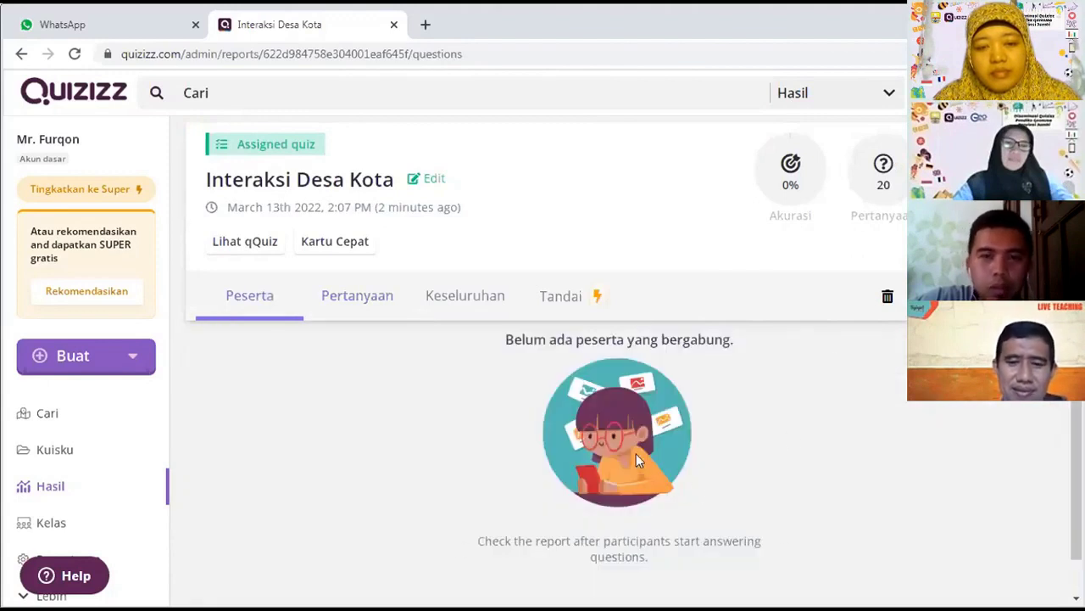
left_click(336, 308)
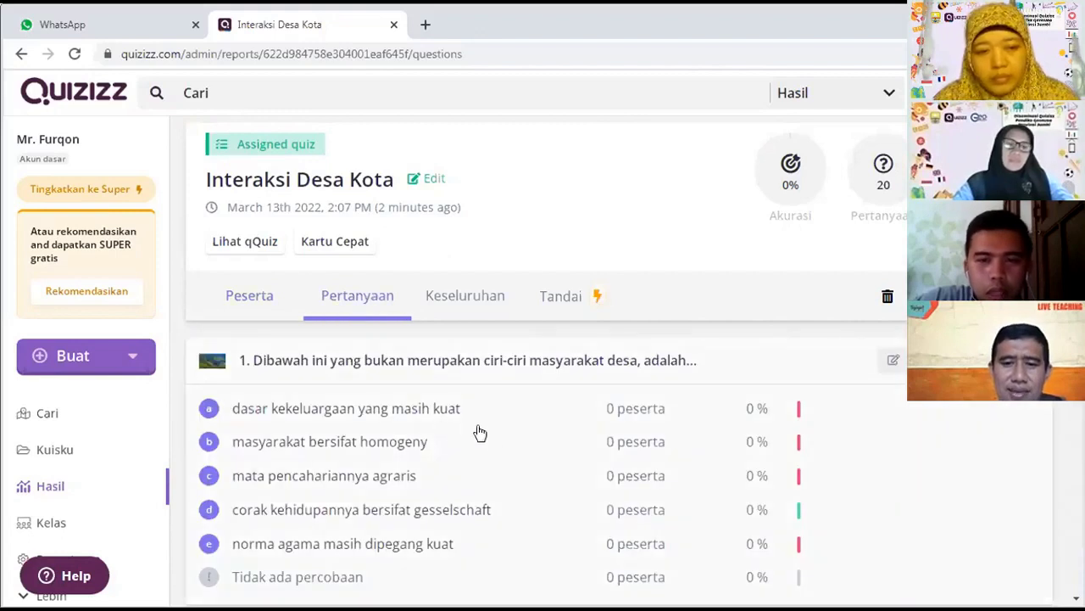
scroll(766, 365, "down", 1)
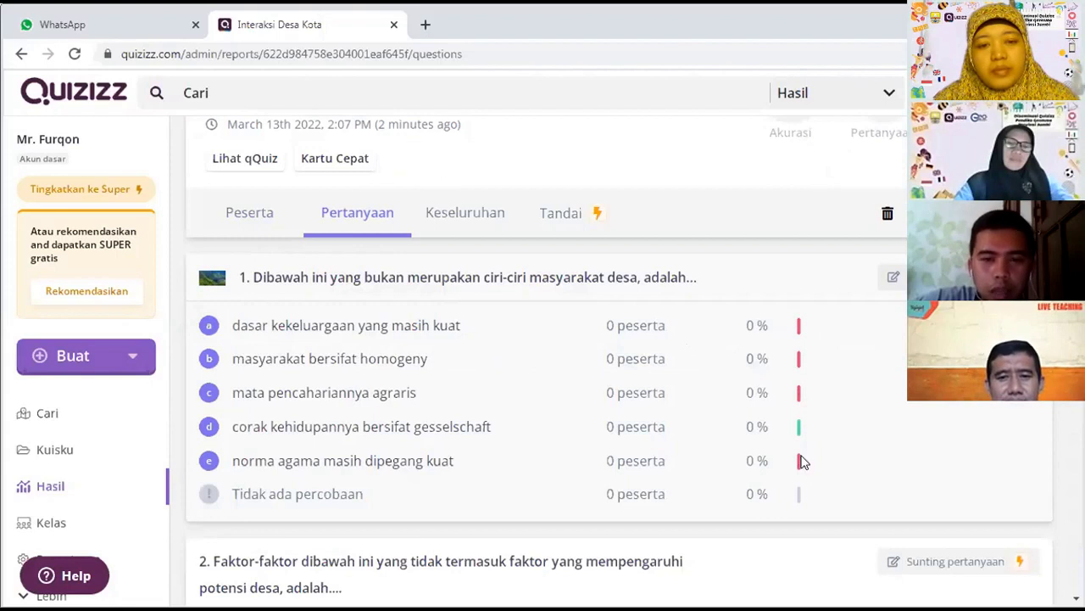
scroll(797, 456, "down", 1)
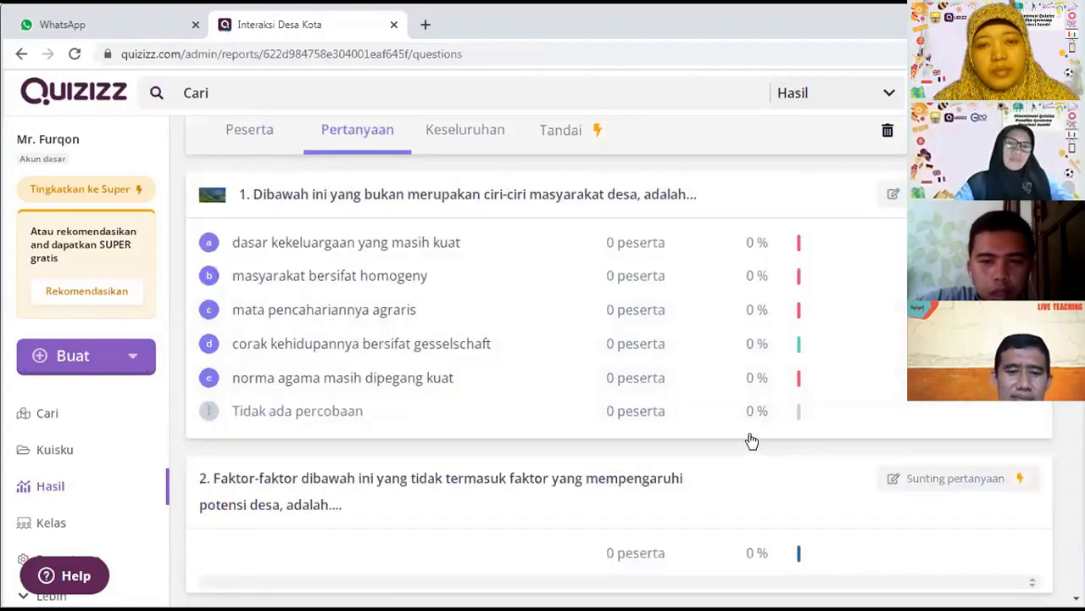
scroll(758, 424, "down", 3)
scroll(799, 403, "down", 6)
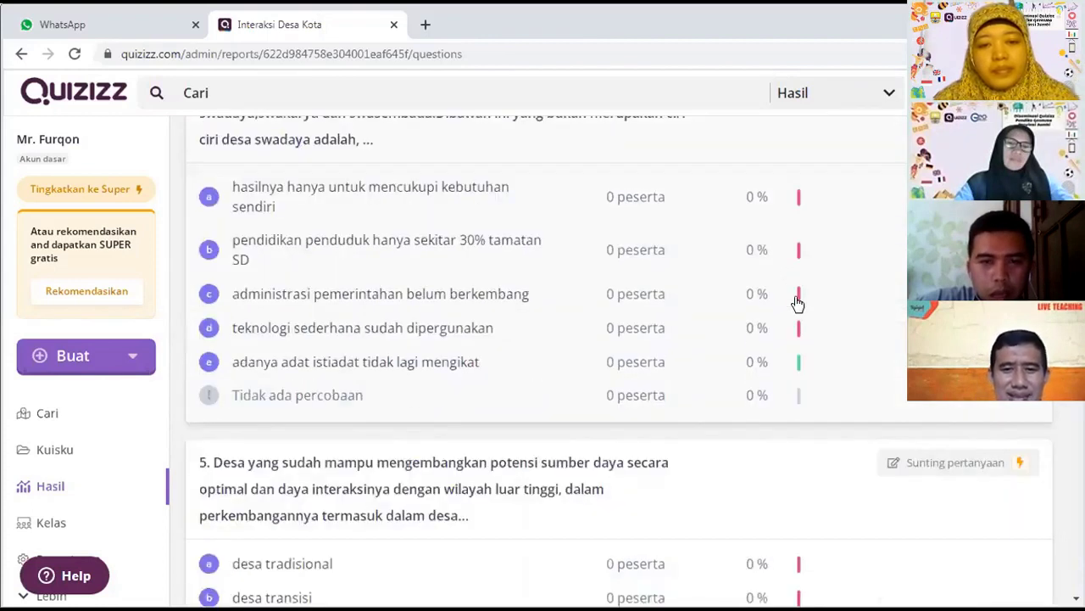
scroll(797, 303, "up", 3)
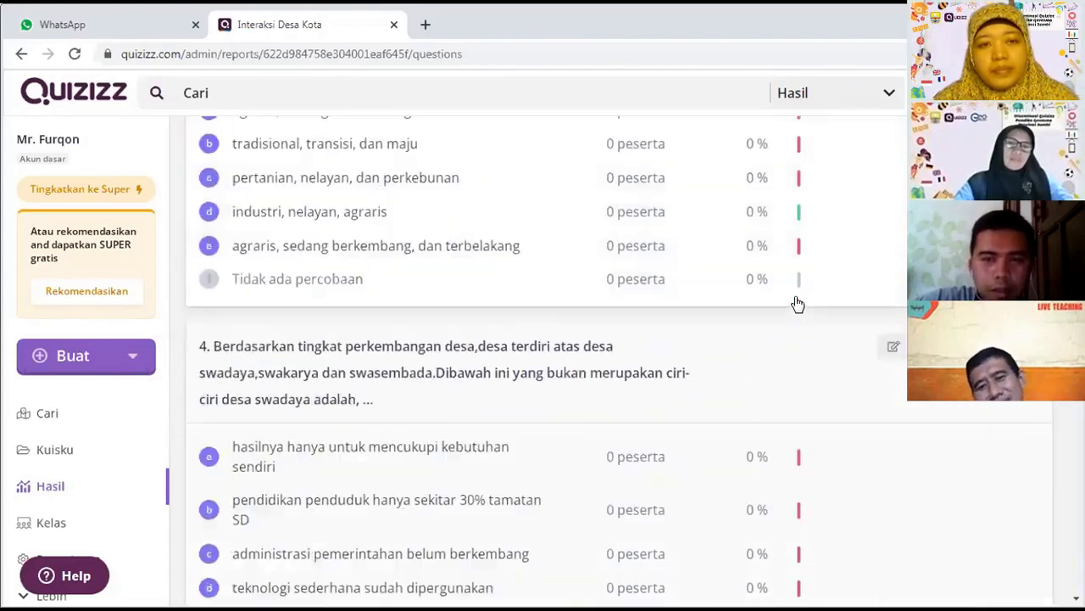
scroll(685, 463, "up", 15)
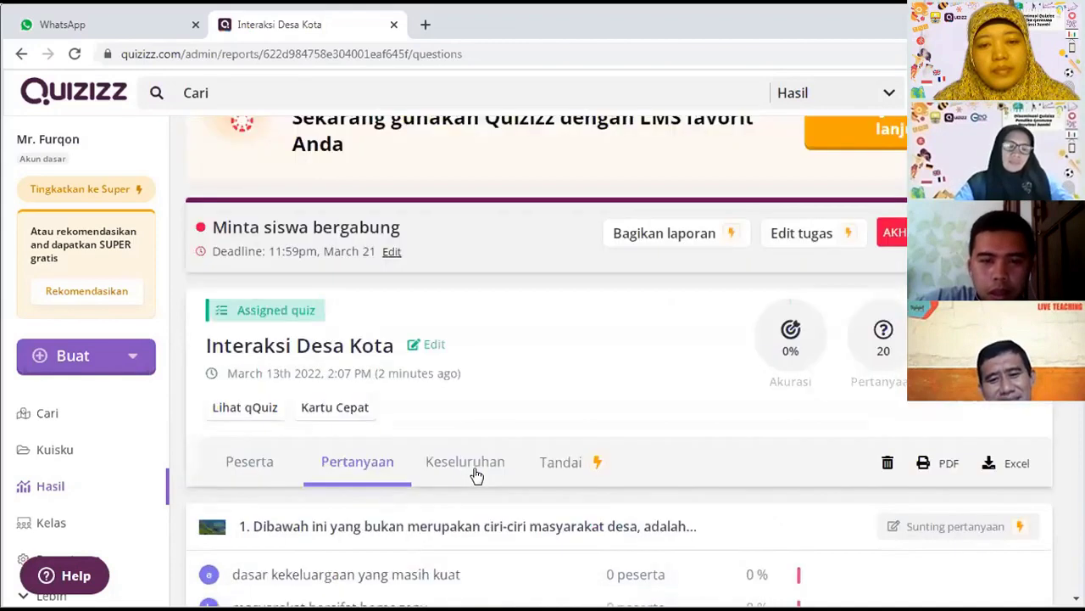
View the report's overall results (Keseluruhan) and download the homework report as an Excel file
left_click(475, 473)
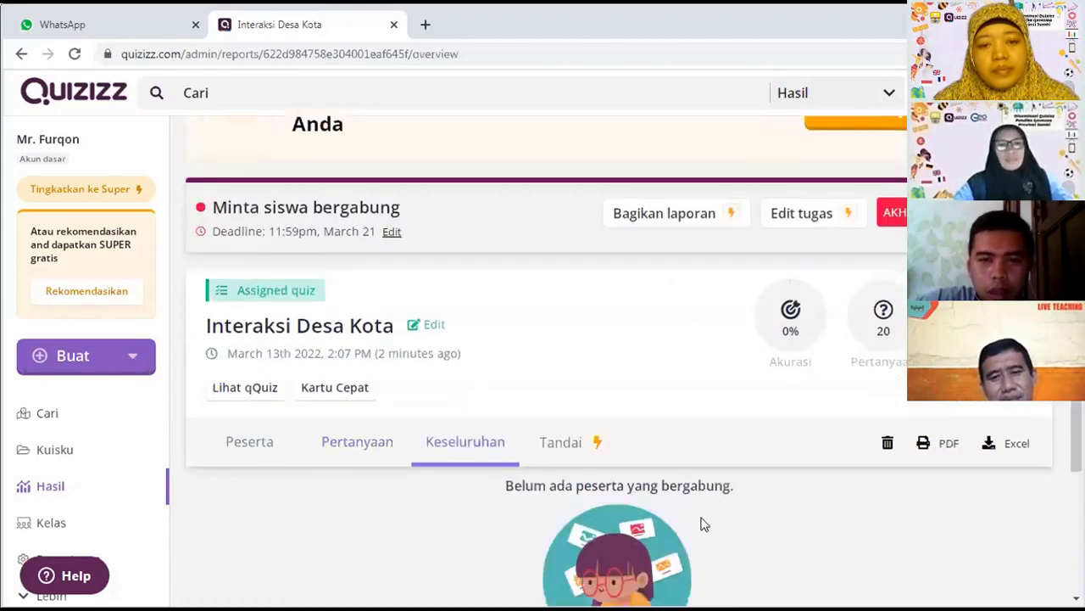
scroll(670, 469, "down", 2)
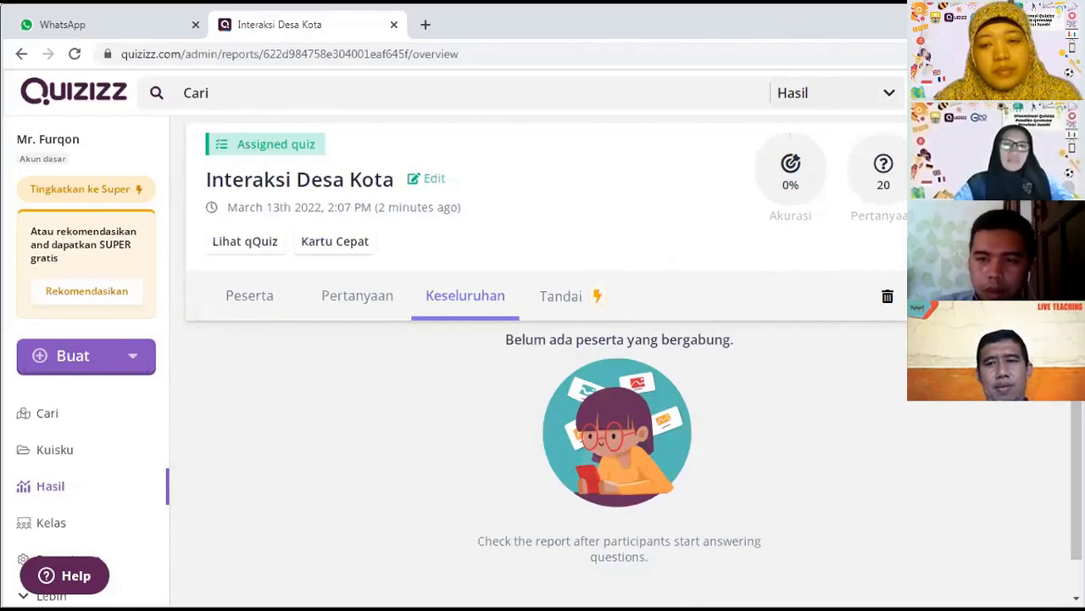
left_click(923, 296)
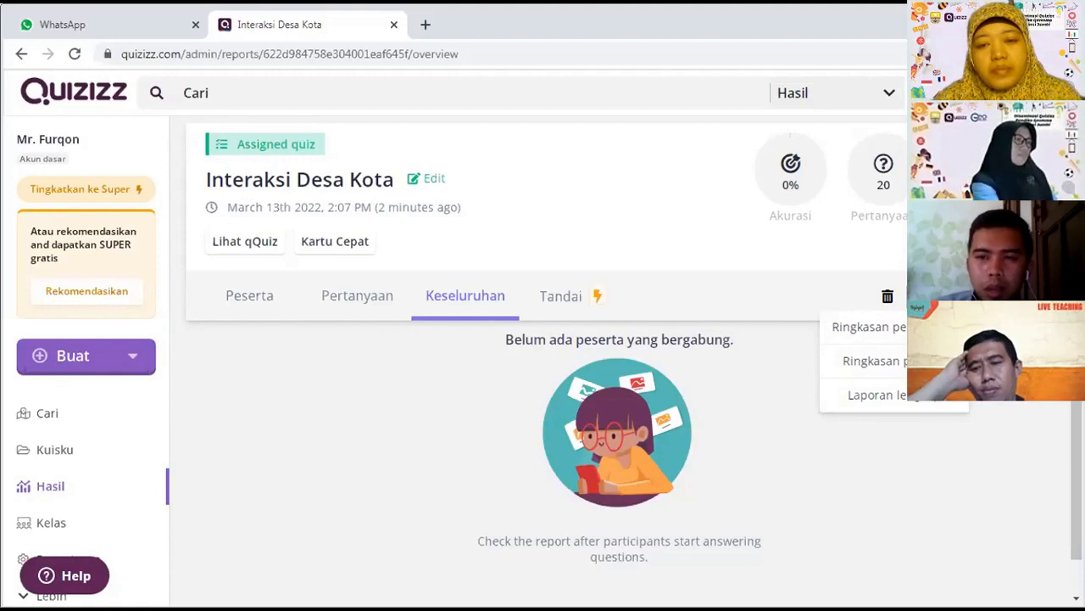
left_click(924, 395)
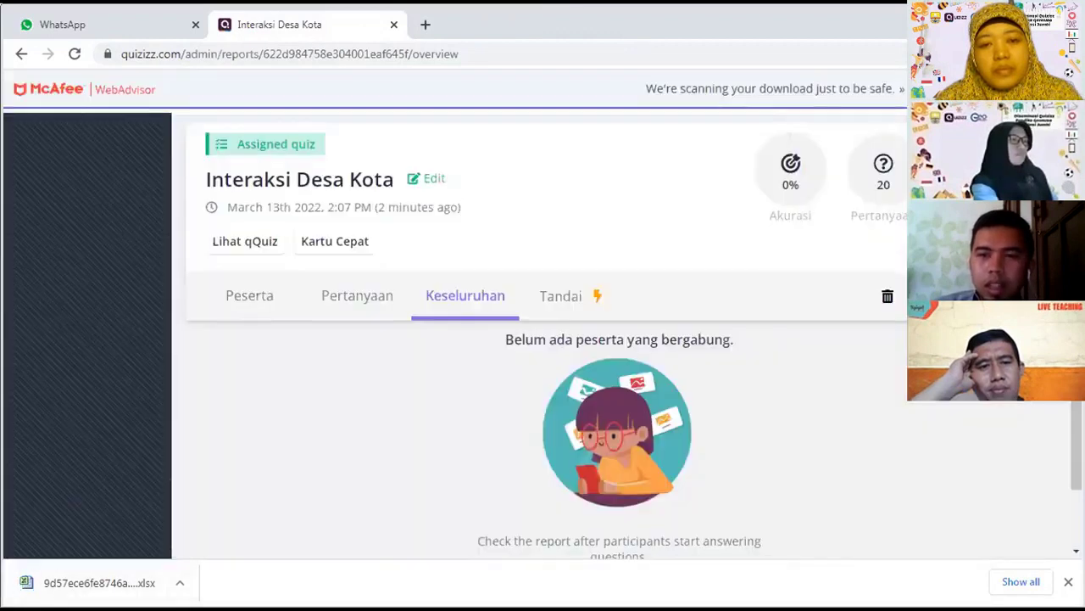
End the assigned Interaksi Desa Kota homework and confirm ending it
scroll(985, 426, "up", 1)
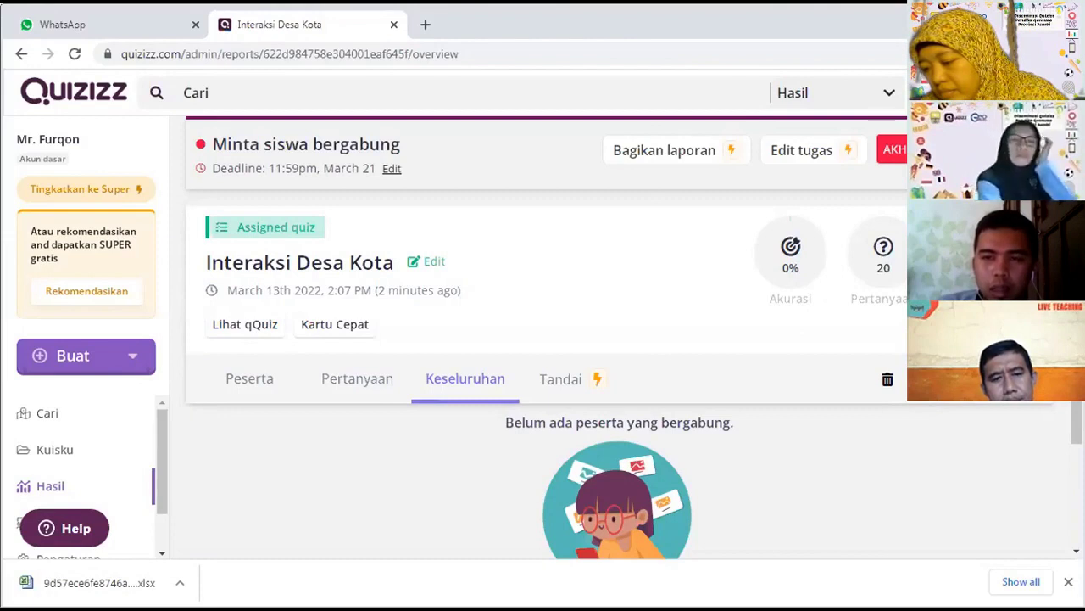
left_click(892, 149)
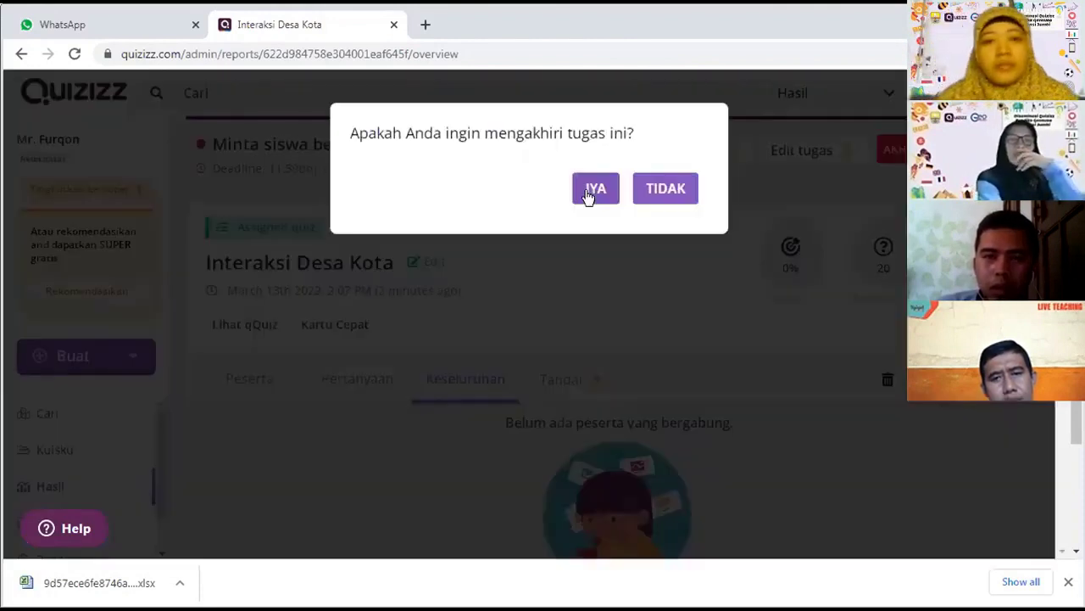
left_click(593, 190)
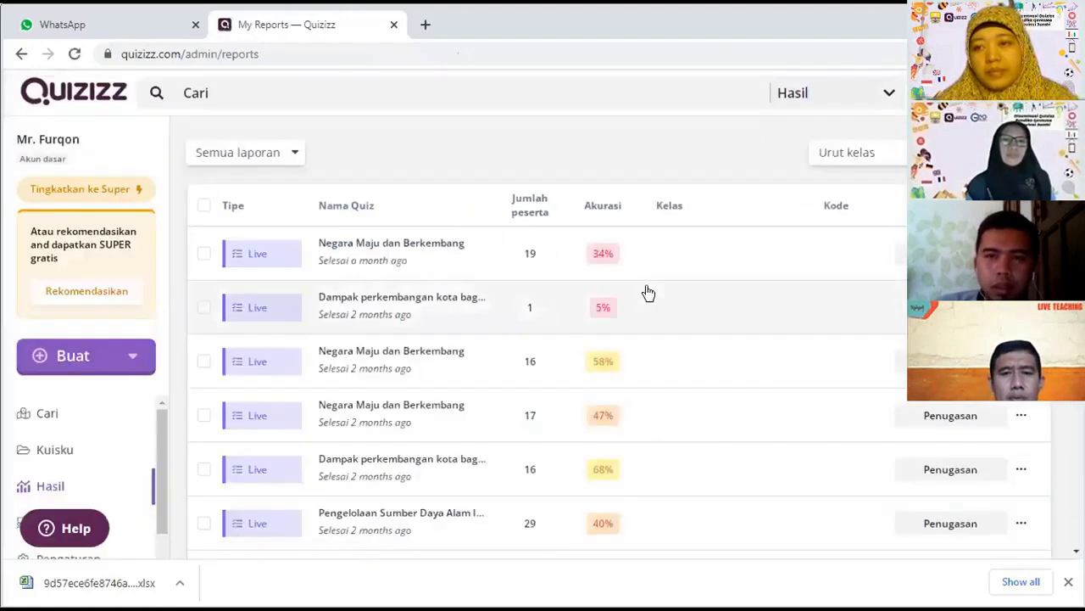
Look through the list of past quiz reports
scroll(744, 258, "down", 4)
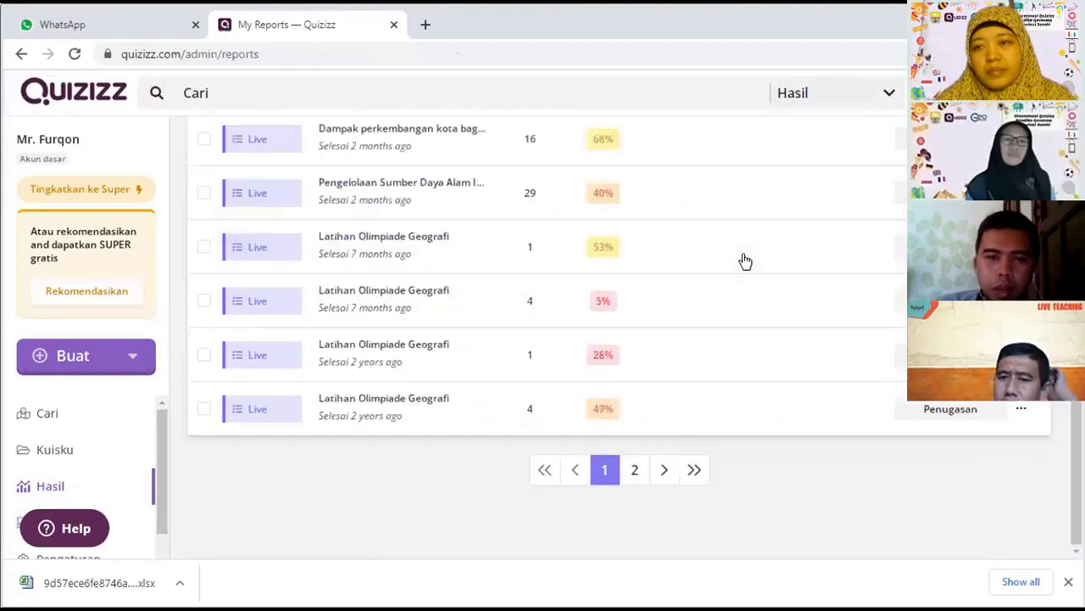
scroll(736, 237, "up", 3)
scroll(683, 368, "up", 1)
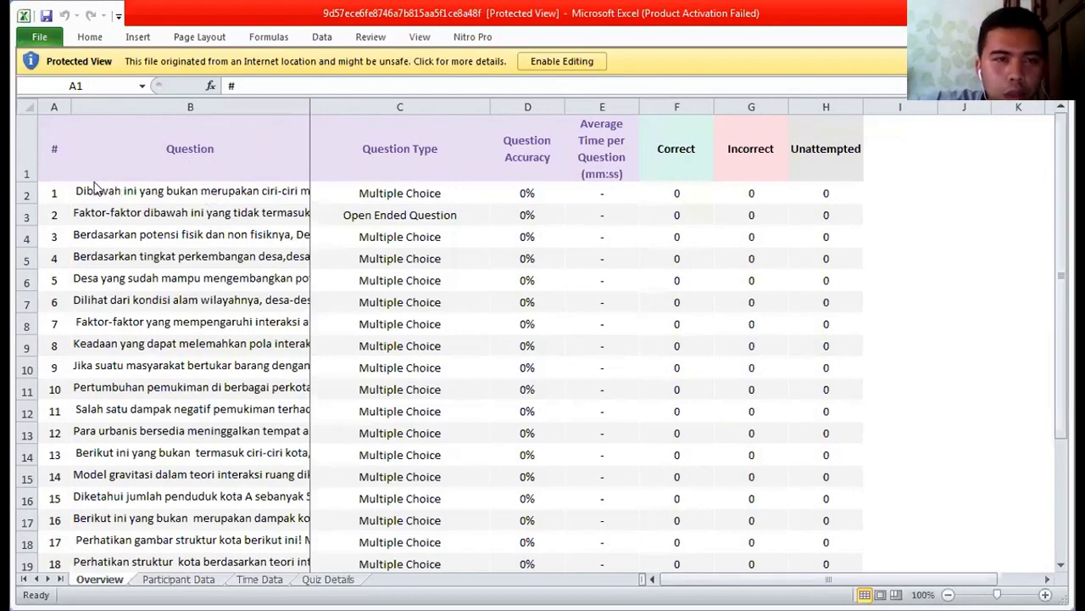
Examine the list of questions and their question types in the exported report's Overview sheet
scroll(96, 188, "down", 2)
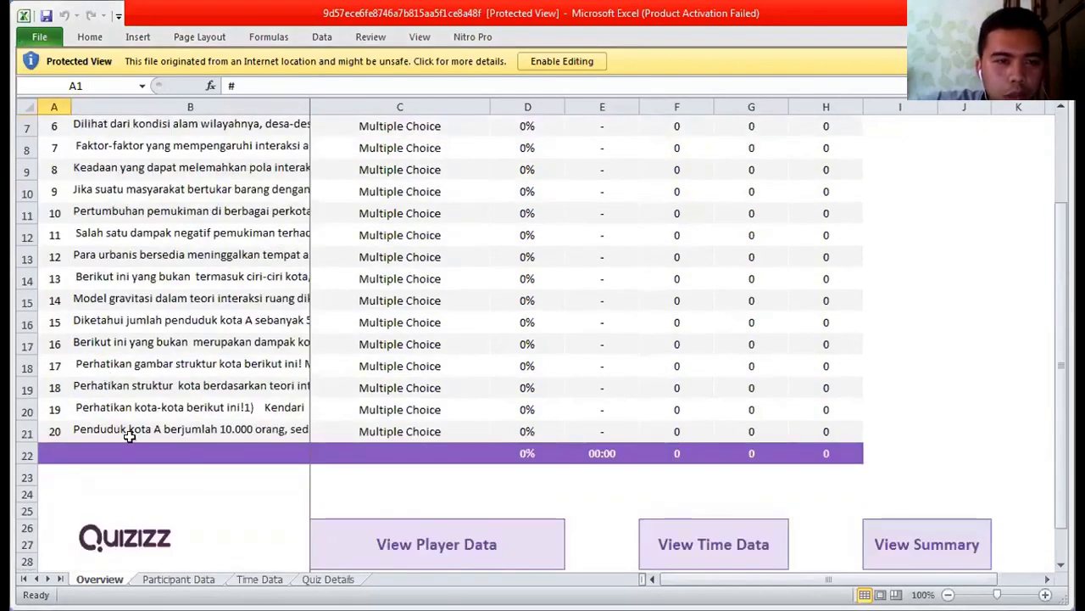
left_click(150, 427)
scroll(149, 427, "up", 2)
left_click(174, 193)
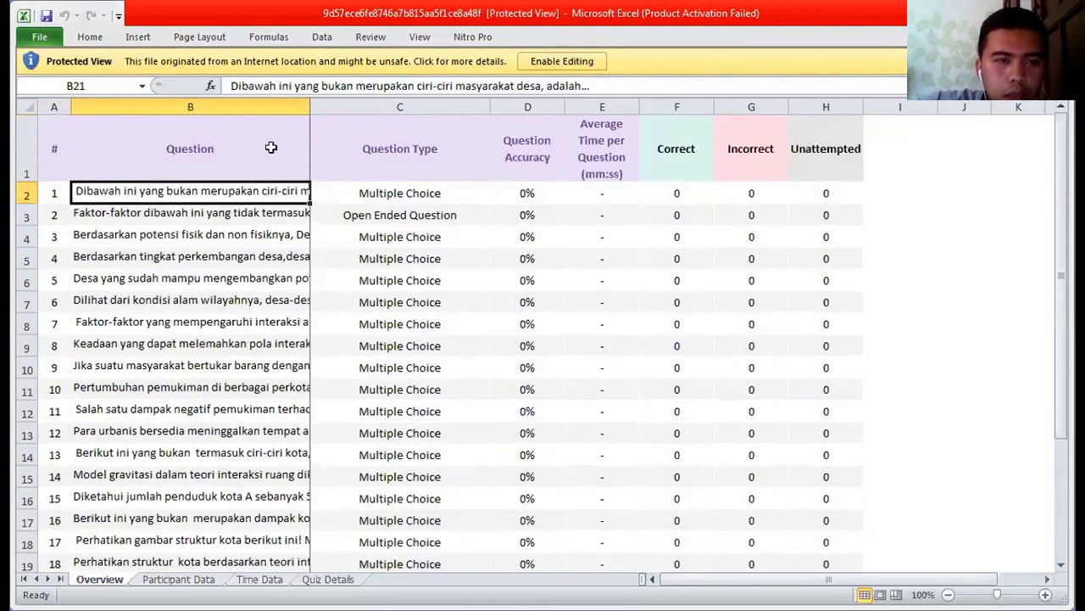
left_click(411, 144)
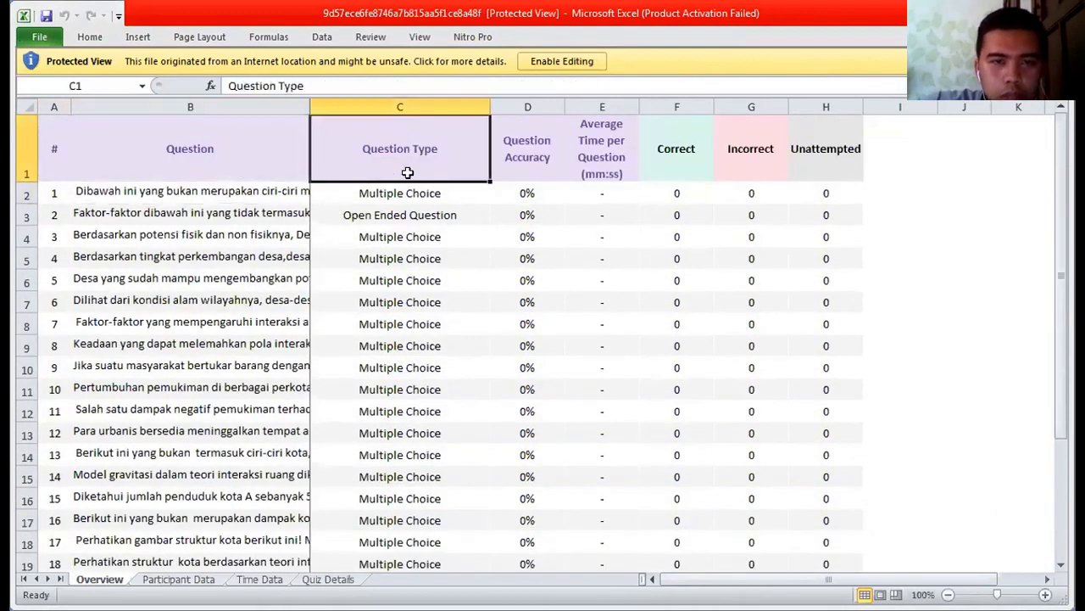
left_click(408, 194)
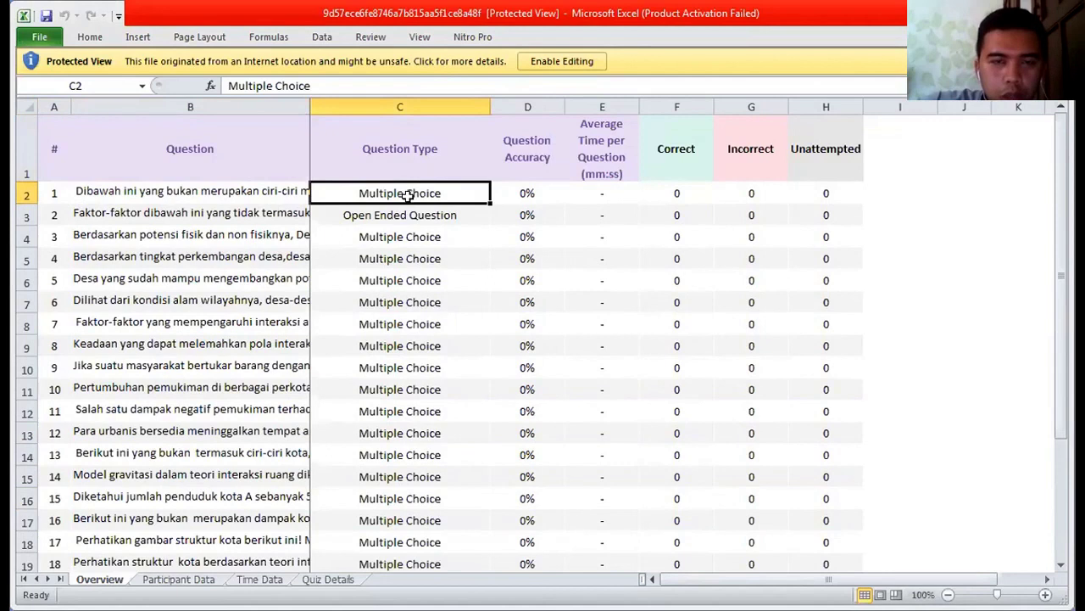
left_click(392, 217)
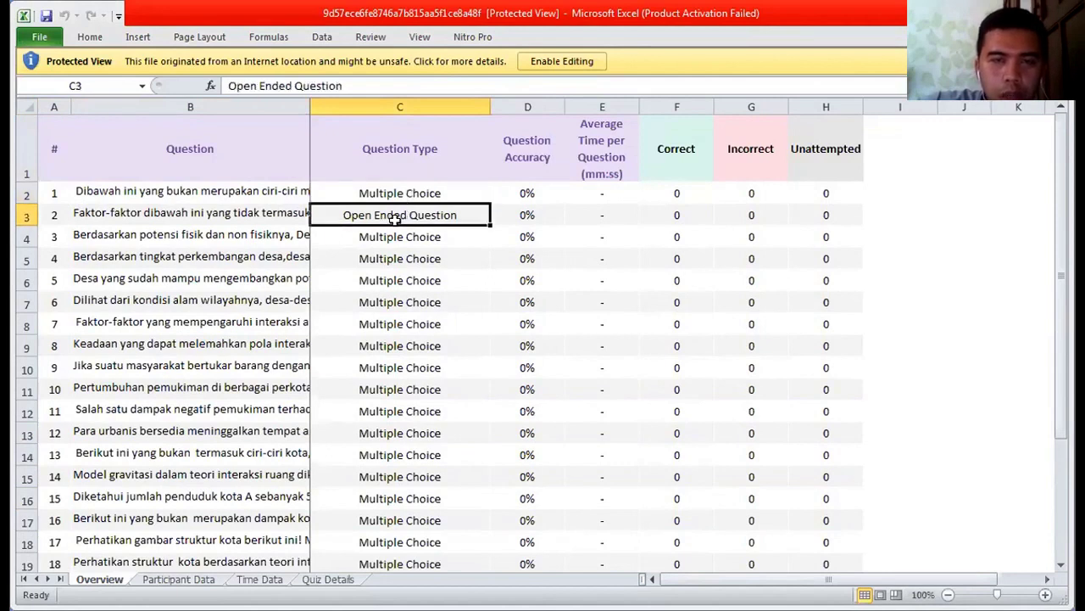
left_click(402, 237)
scroll(402, 234, "down", 2)
scroll(402, 234, "up", 2)
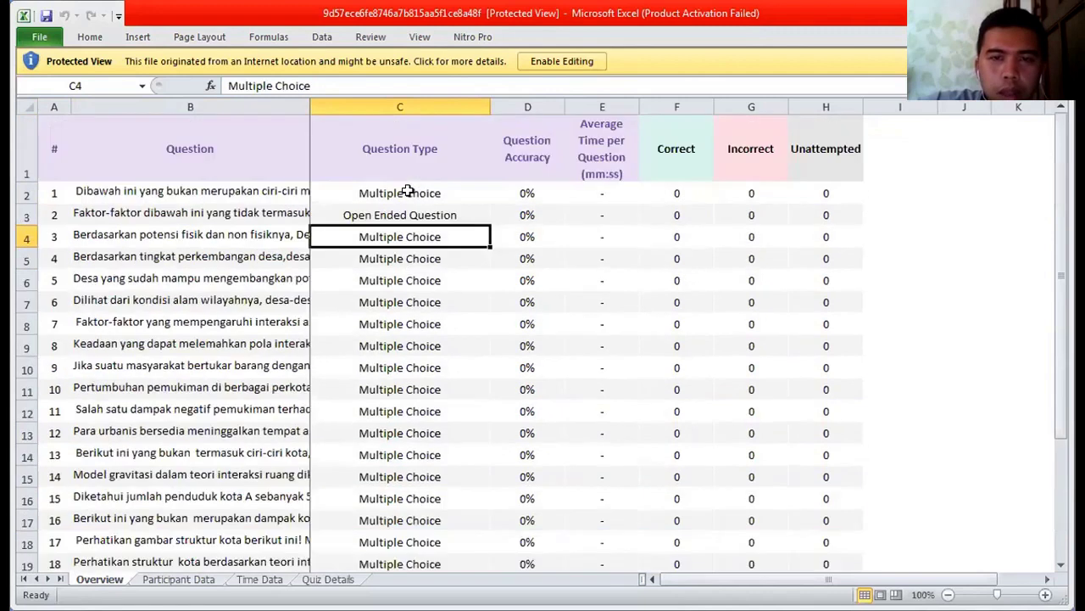
Review the Question Accuracy and Average Time per Question columns of the exported report
left_click(528, 152)
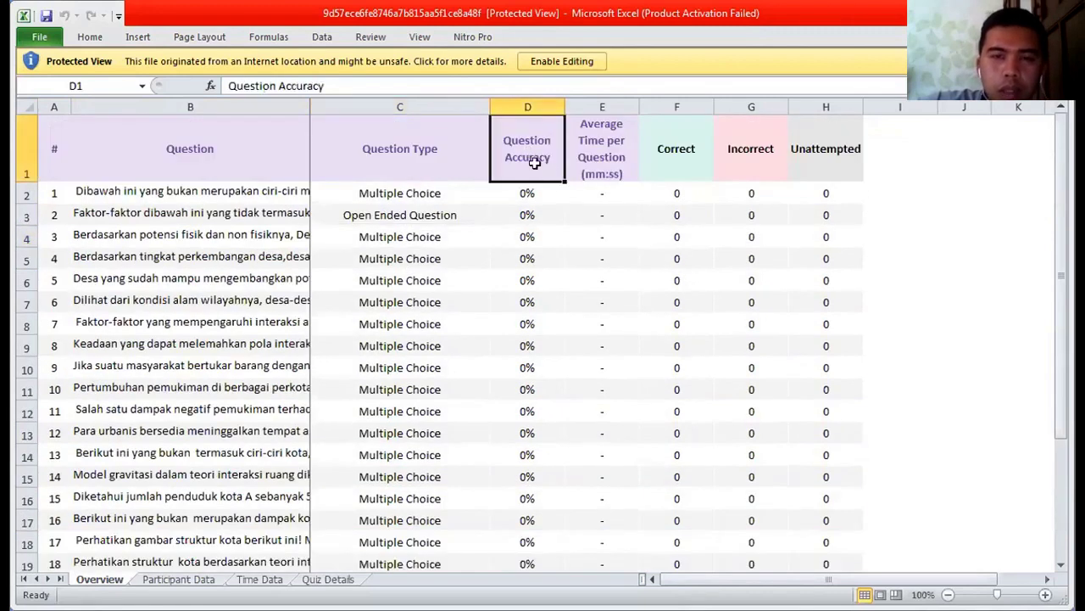
left_click(530, 191)
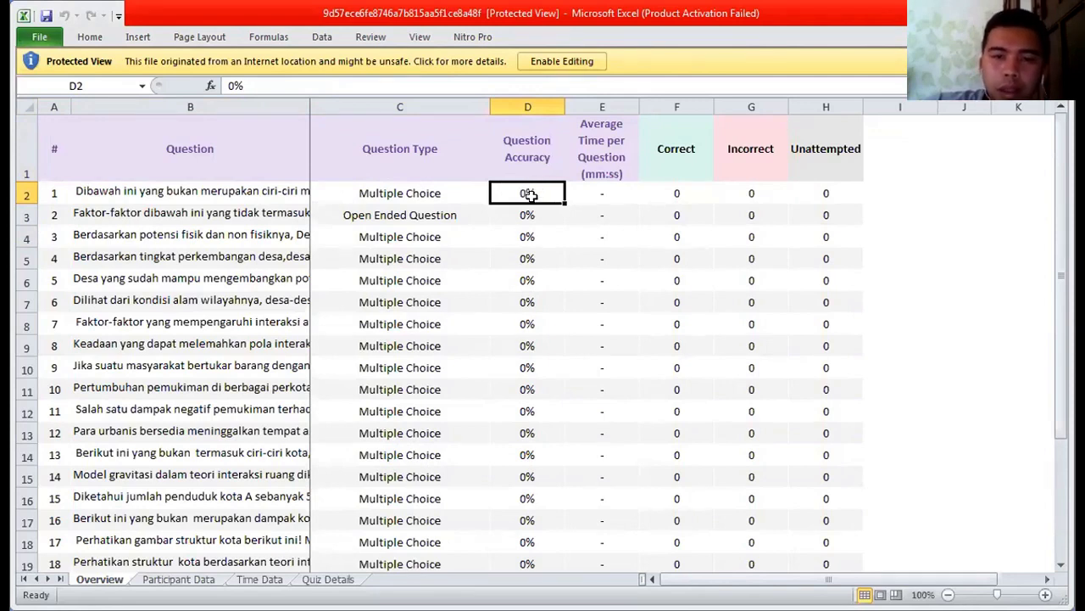
scroll(531, 227, "down", 4)
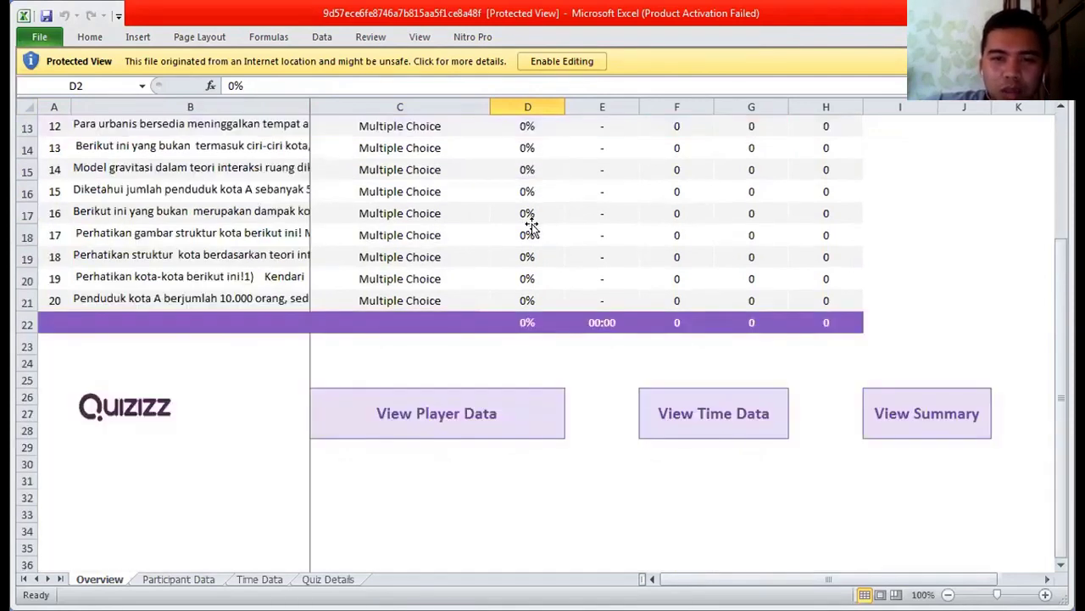
scroll(532, 227, "up", 4)
left_click(536, 215)
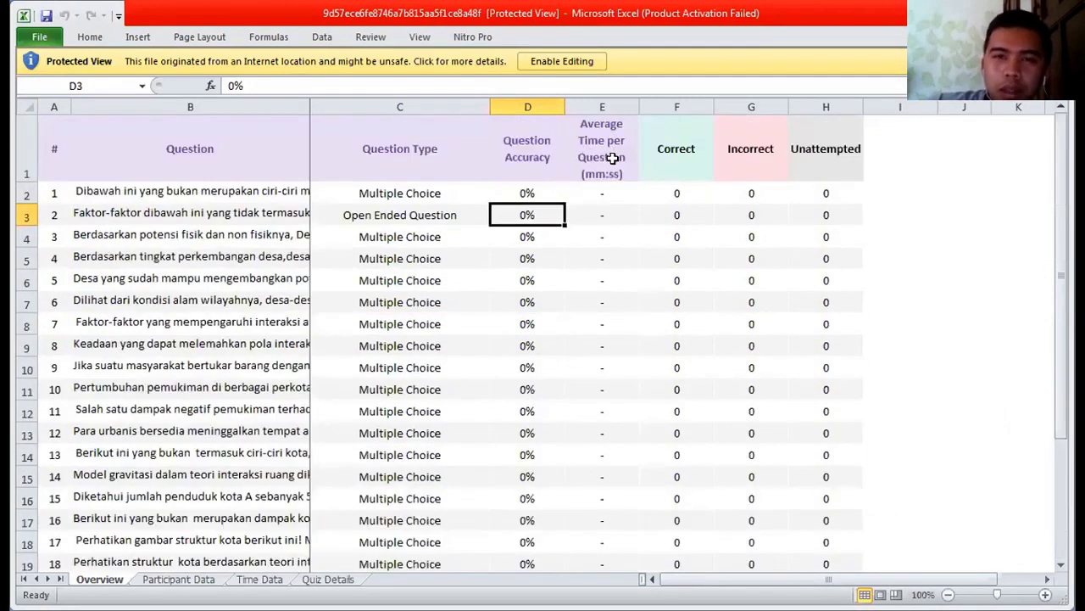
left_click(612, 158)
left_click(610, 196)
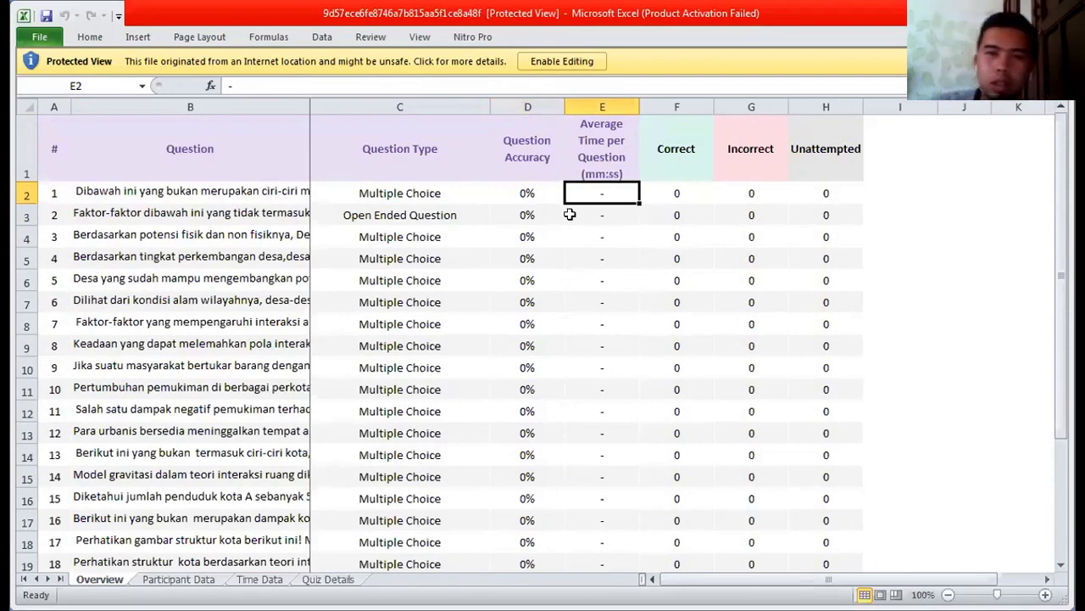
Check the Correct, Incorrect and Unattempted columns, then the totals row and the data view links beneath the table
left_click(685, 149)
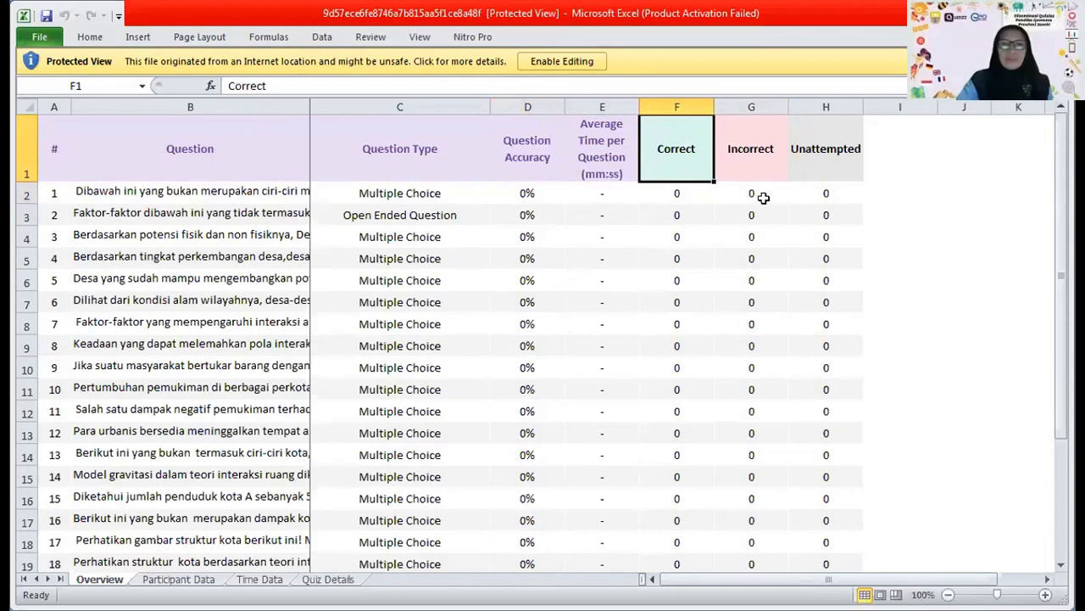
left_click(678, 196)
left_click(753, 194)
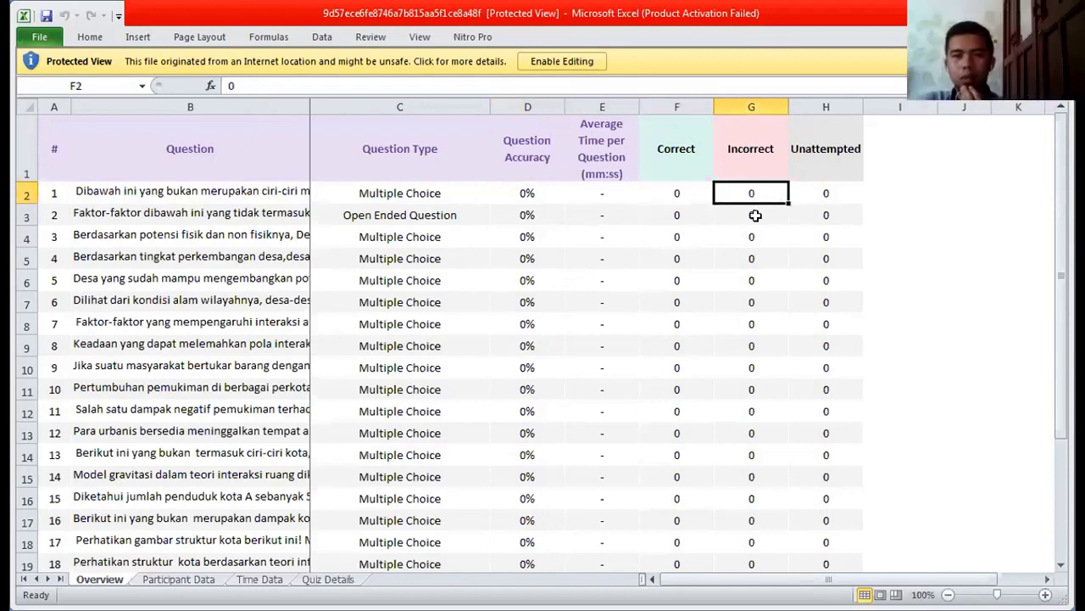
left_click(833, 168)
left_click(831, 190)
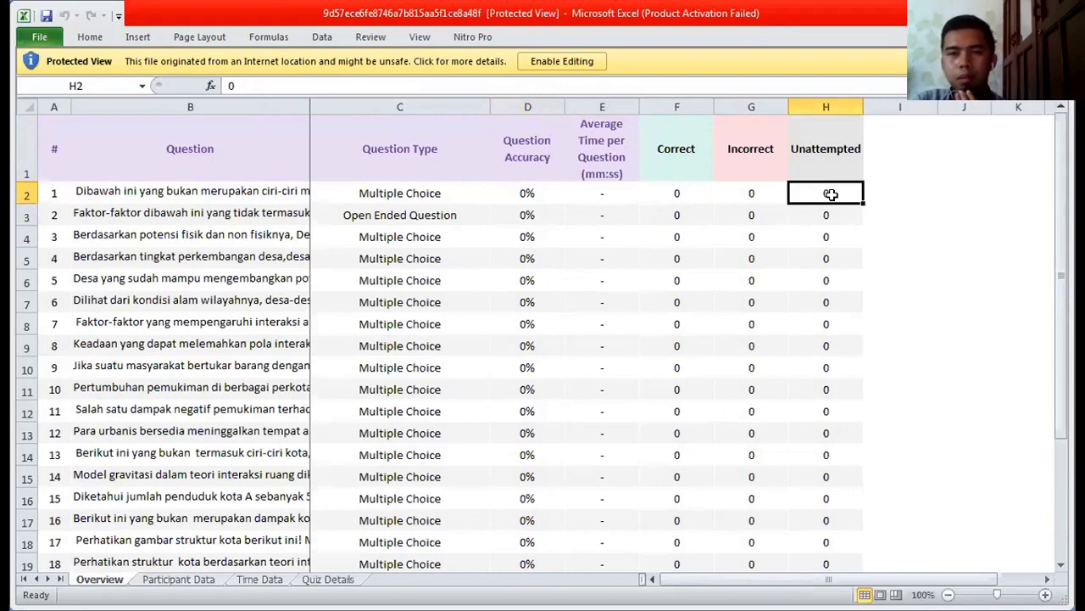
scroll(831, 194, "down", 2)
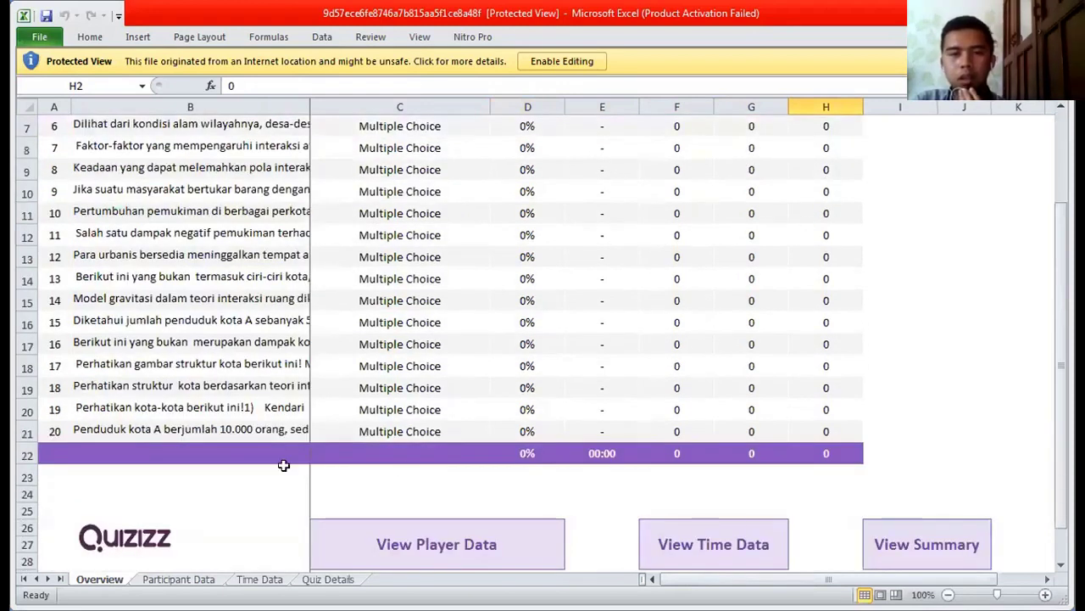
scroll(687, 453, "down", 2)
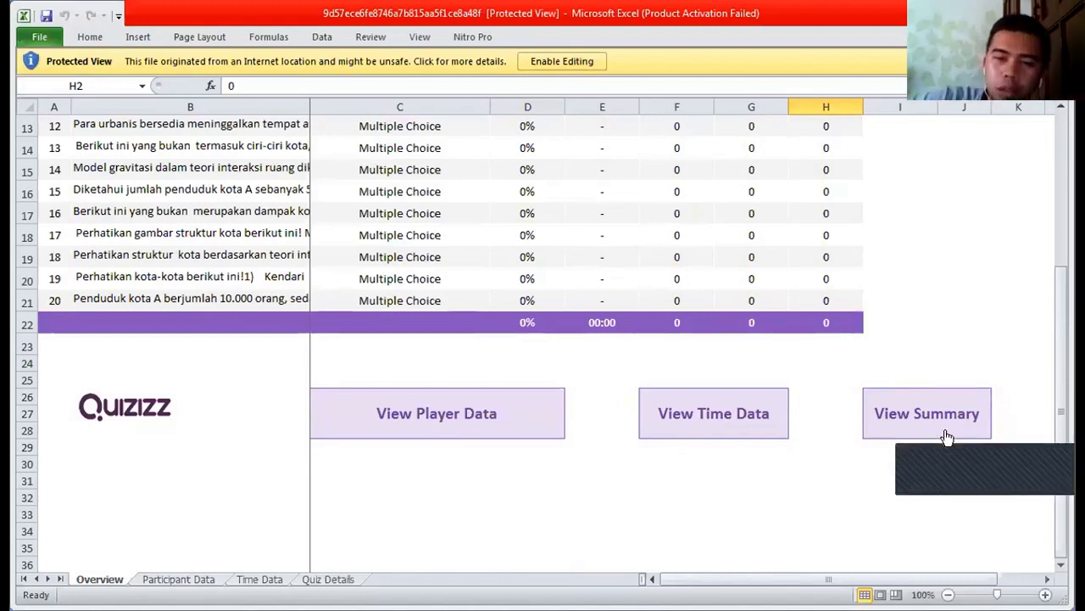
scroll(768, 413, "up", 4)
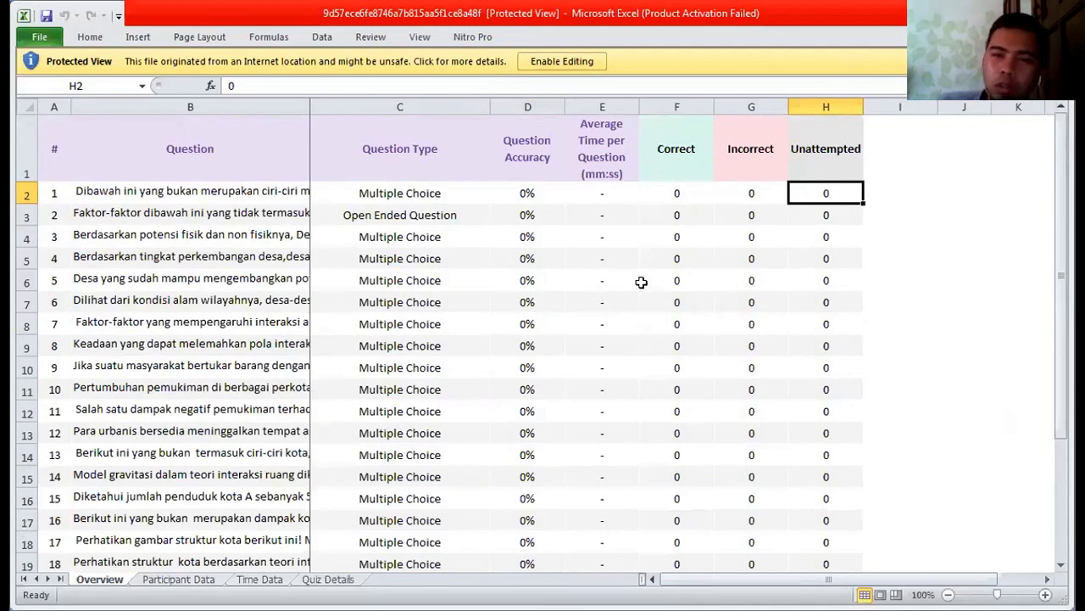
key("Left")
key("Left")
scroll(641, 282, "down", 1)
scroll(659, 339, "down", 2)
scroll(682, 213, "up", 3)
key("Down")
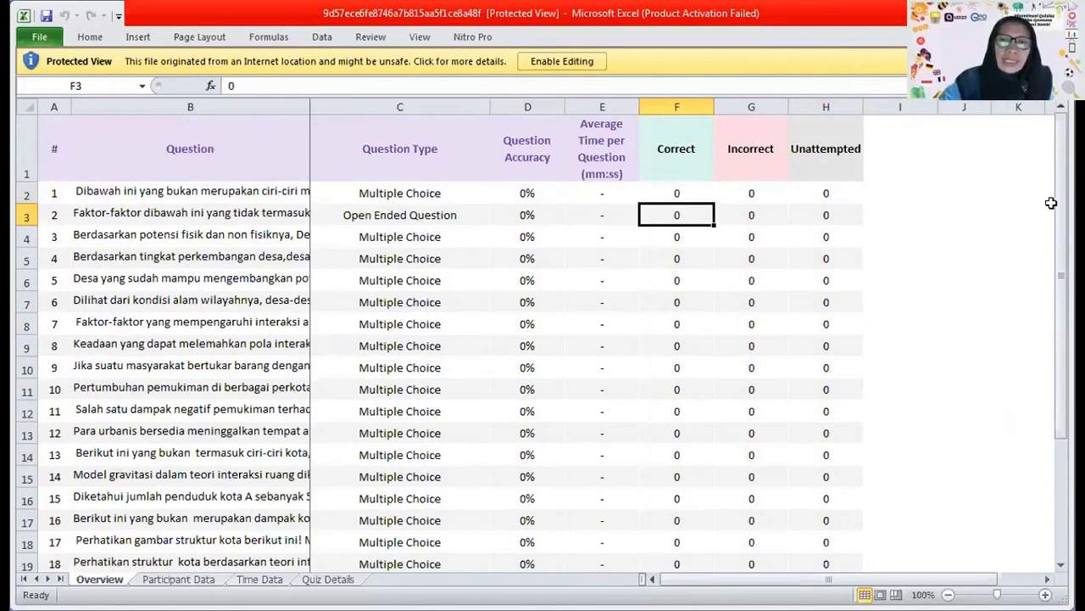
left_click_drag(1060, 162, 1061, 204)
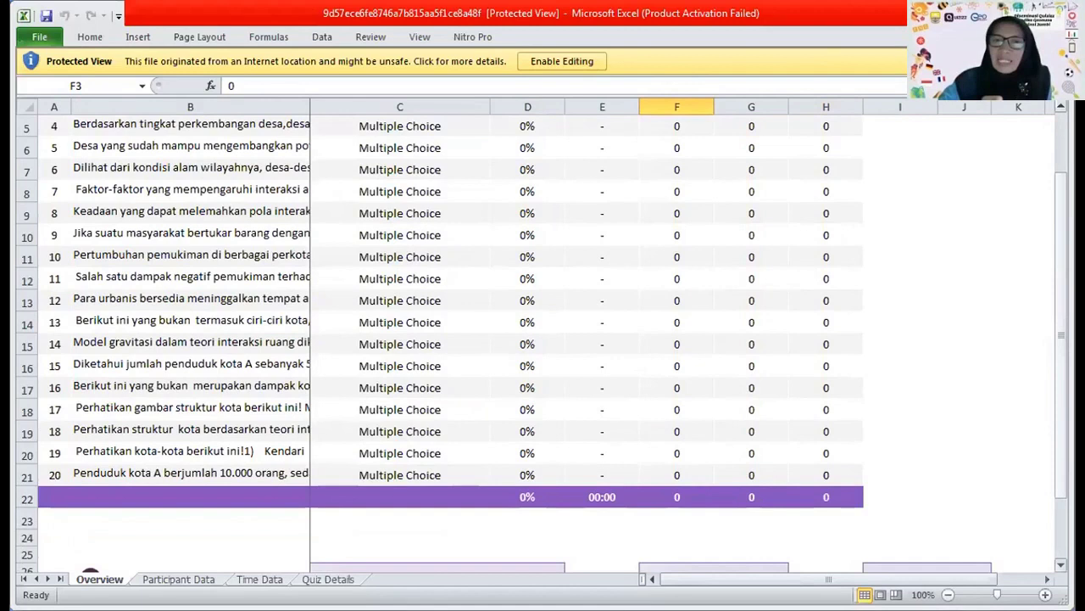